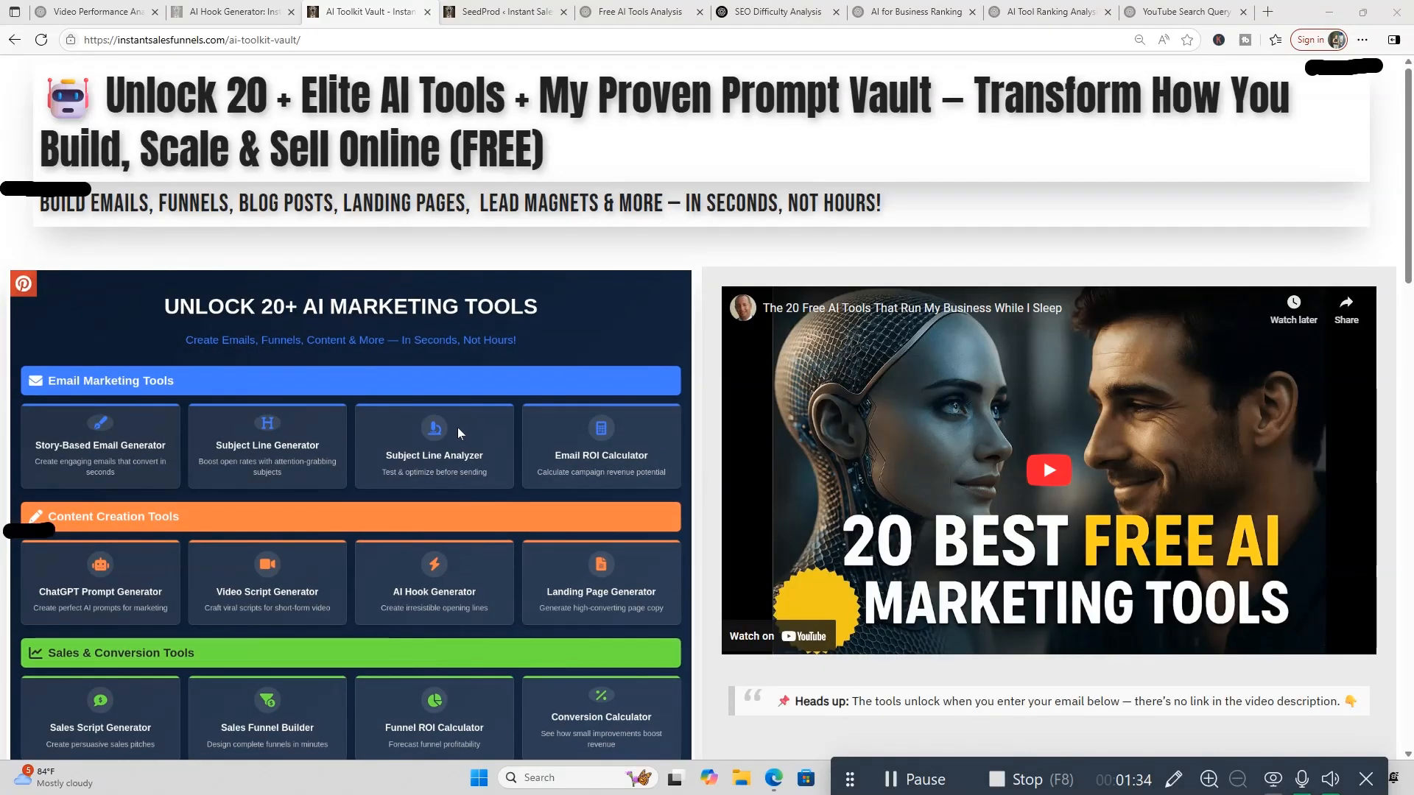
Review the AI Toolkit Vault landing page, covering its tool categories, intro video, benefits list and email opt-in form
scroll(488, 479, down, 5)
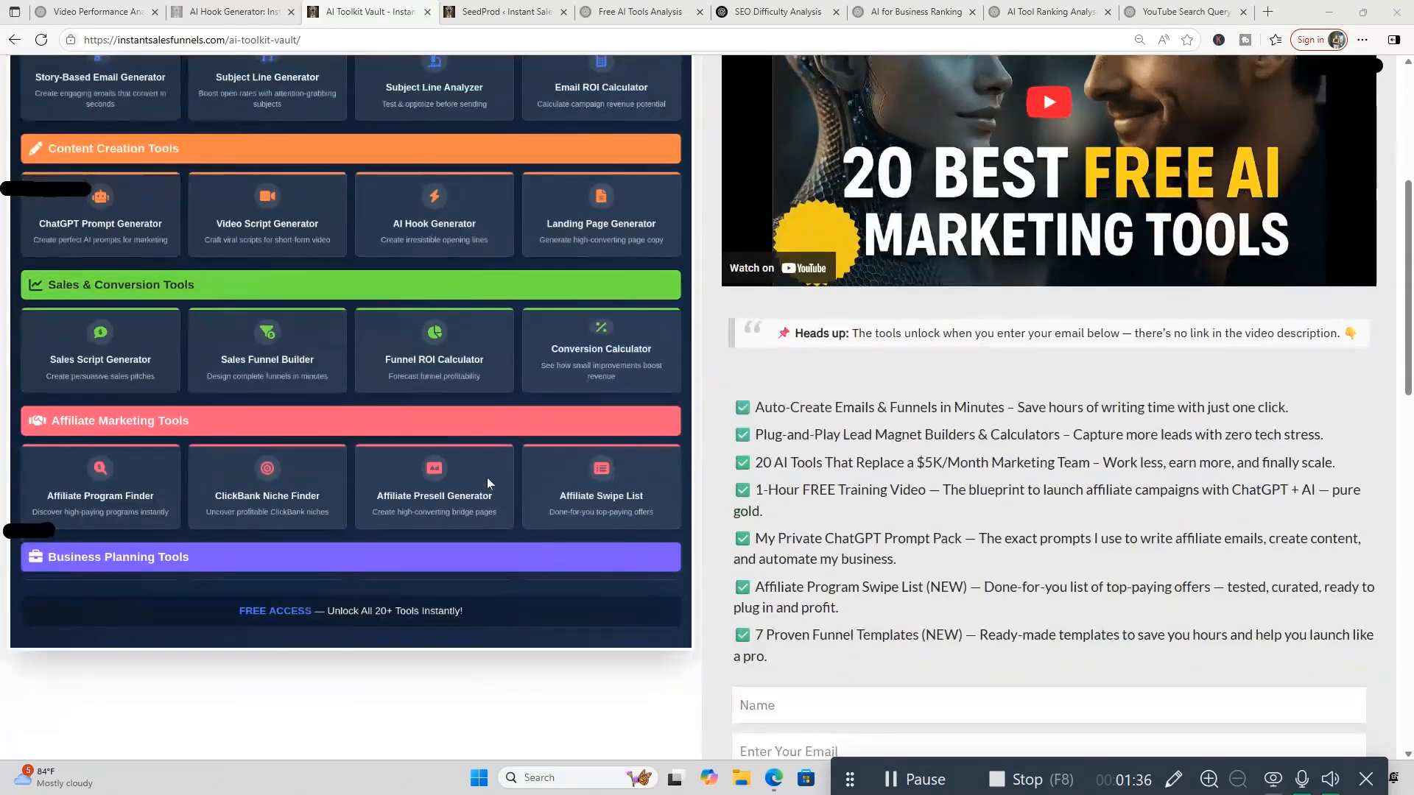
scroll(847, 391, up, 4)
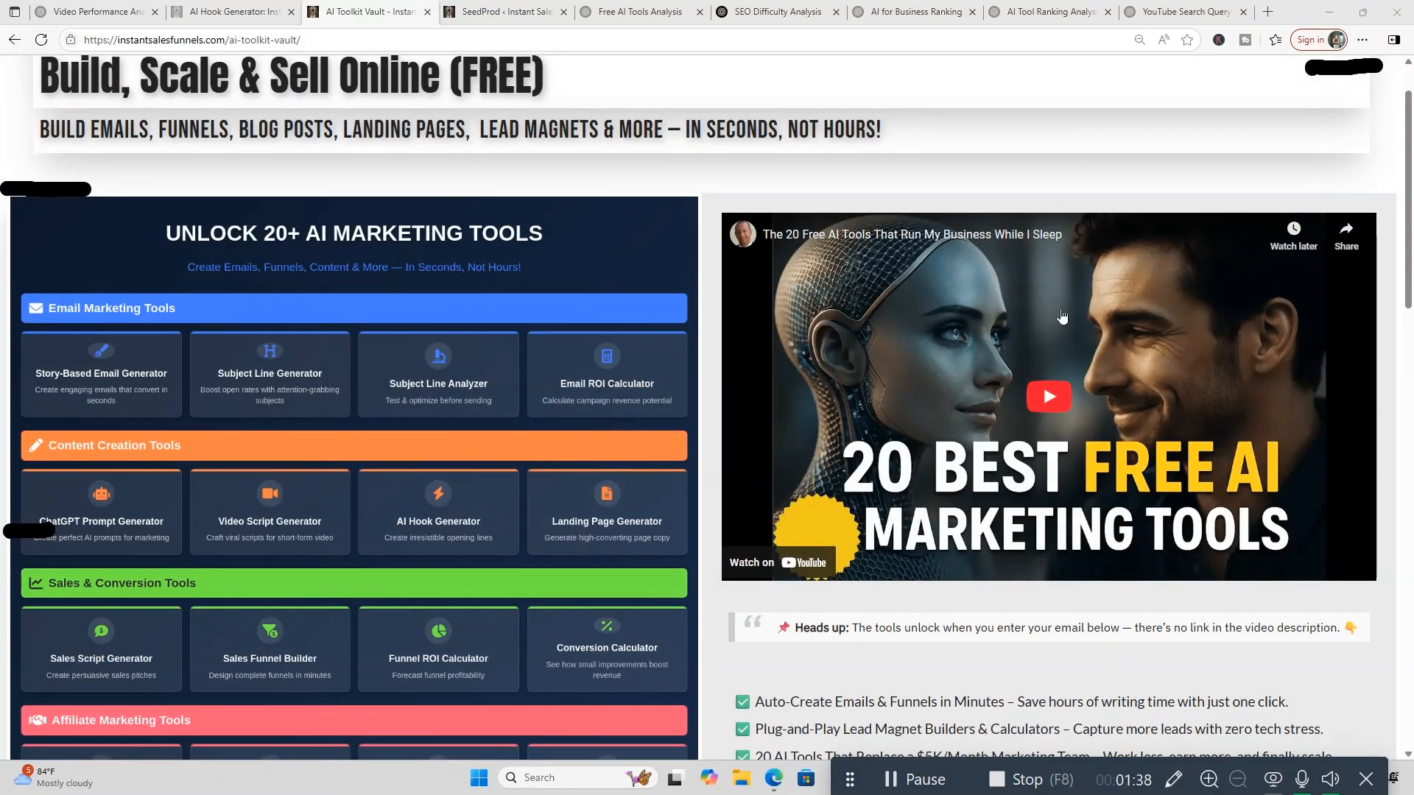
scroll(1097, 442, down, 4)
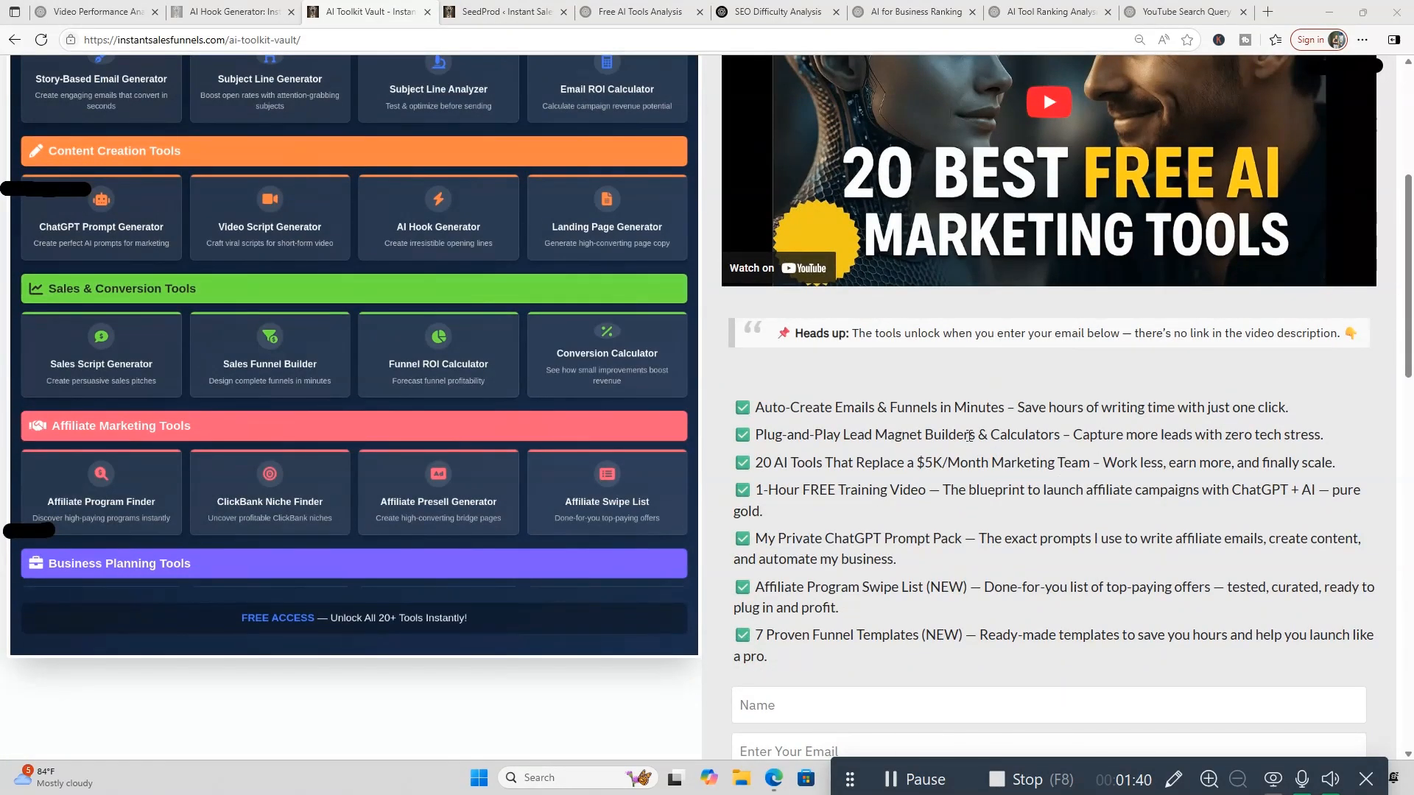
scroll(1103, 569, down, 4)
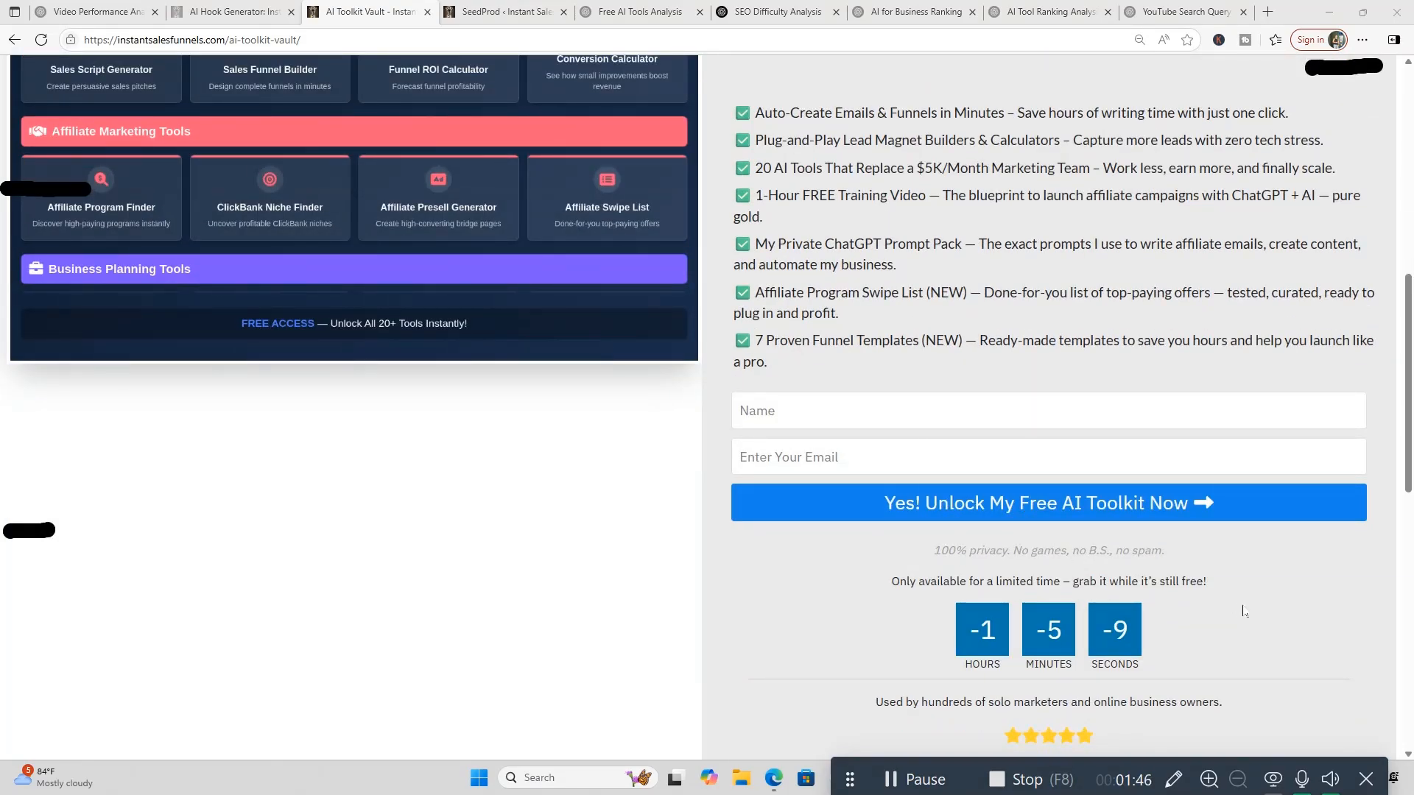
scroll(1244, 611, down, 3)
scroll(1118, 516, down, 6)
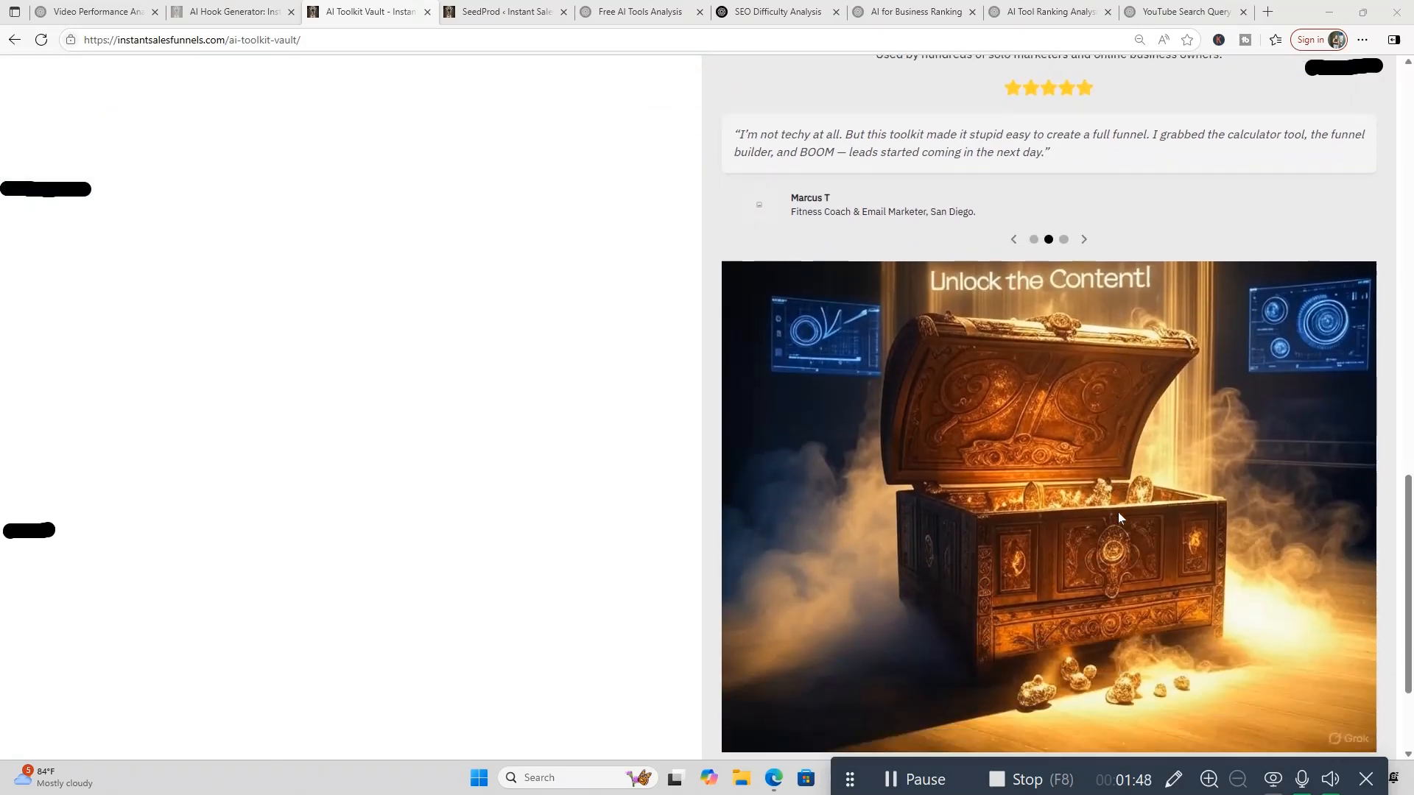
Go through the customer testimonials on the AI Toolkit Vault page and return to the page headline
click(1063, 225)
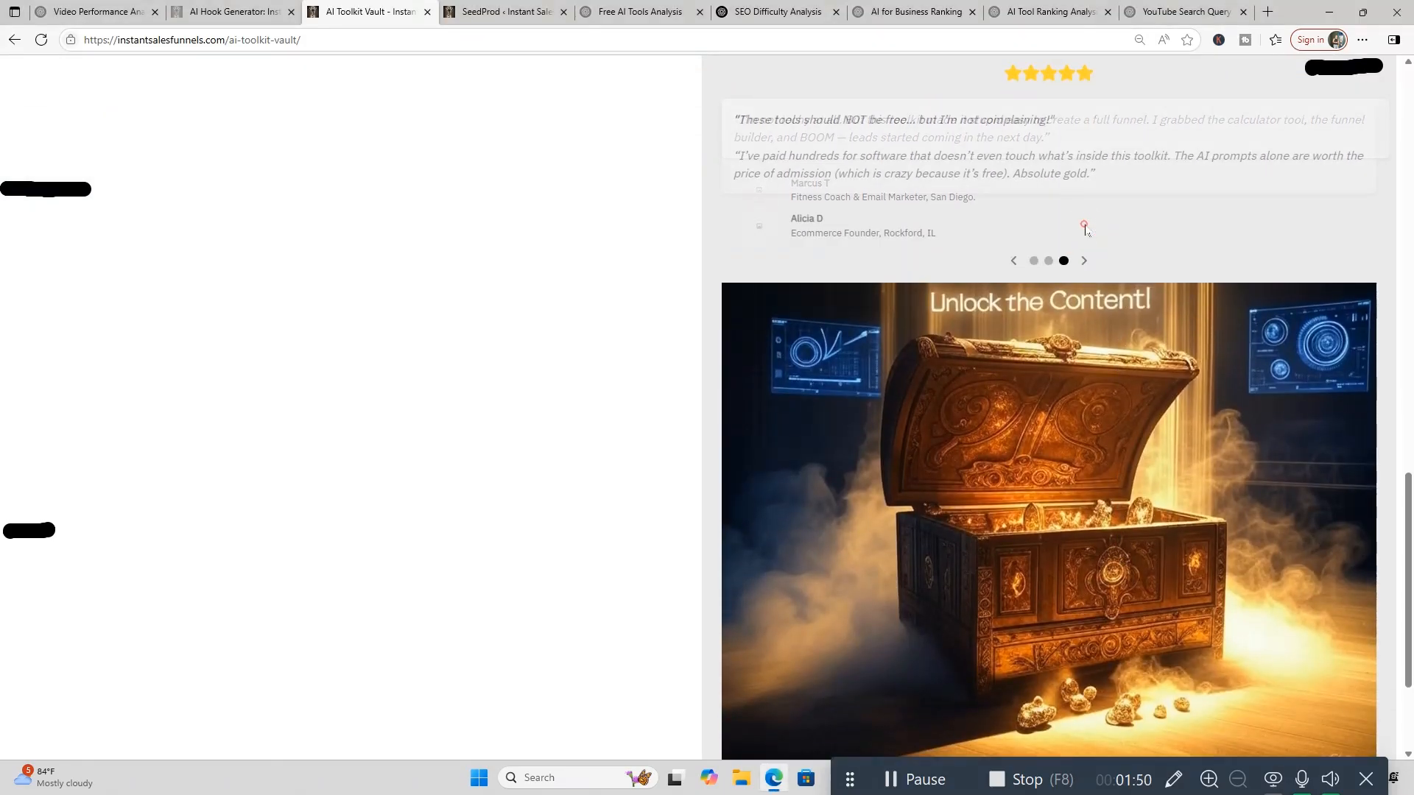
click(1014, 263)
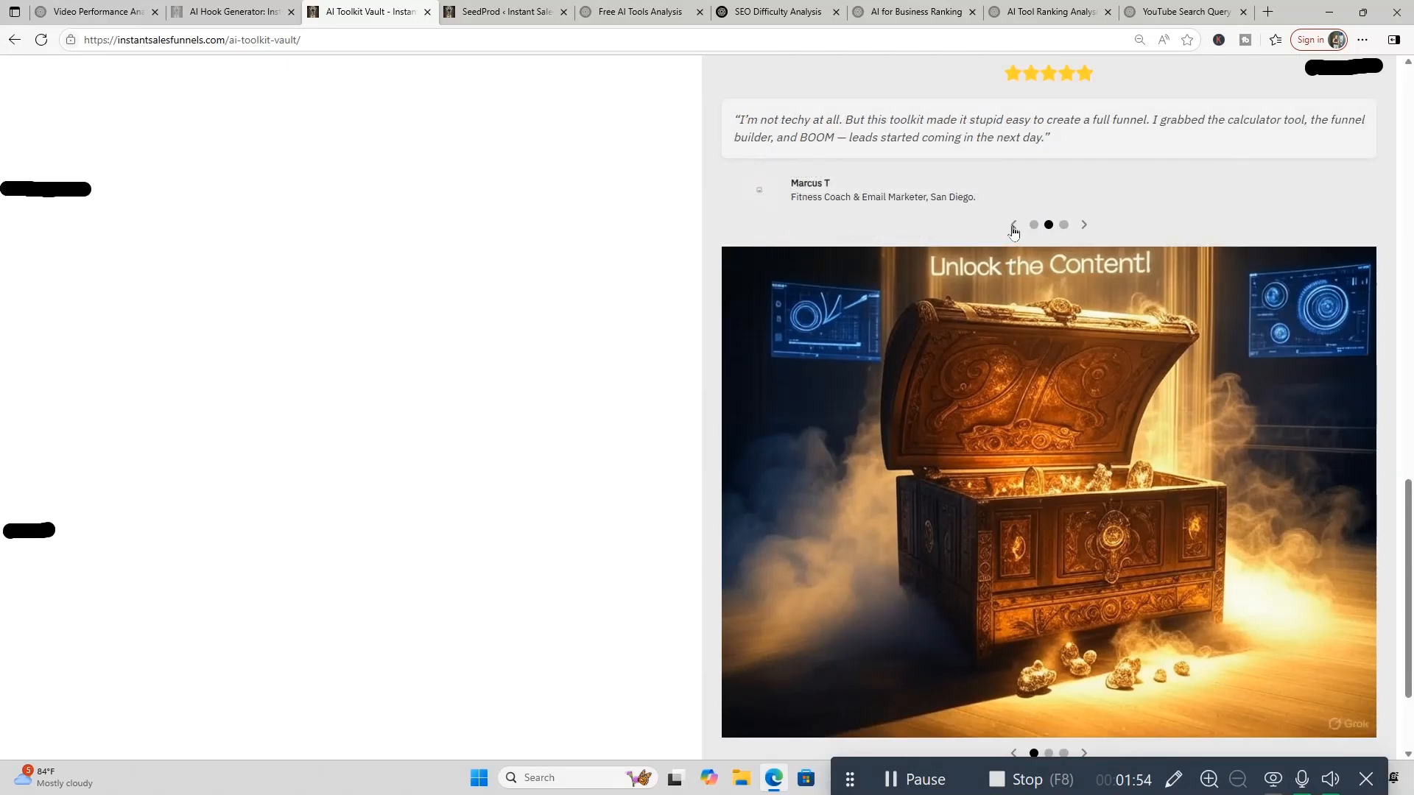
click(1013, 228)
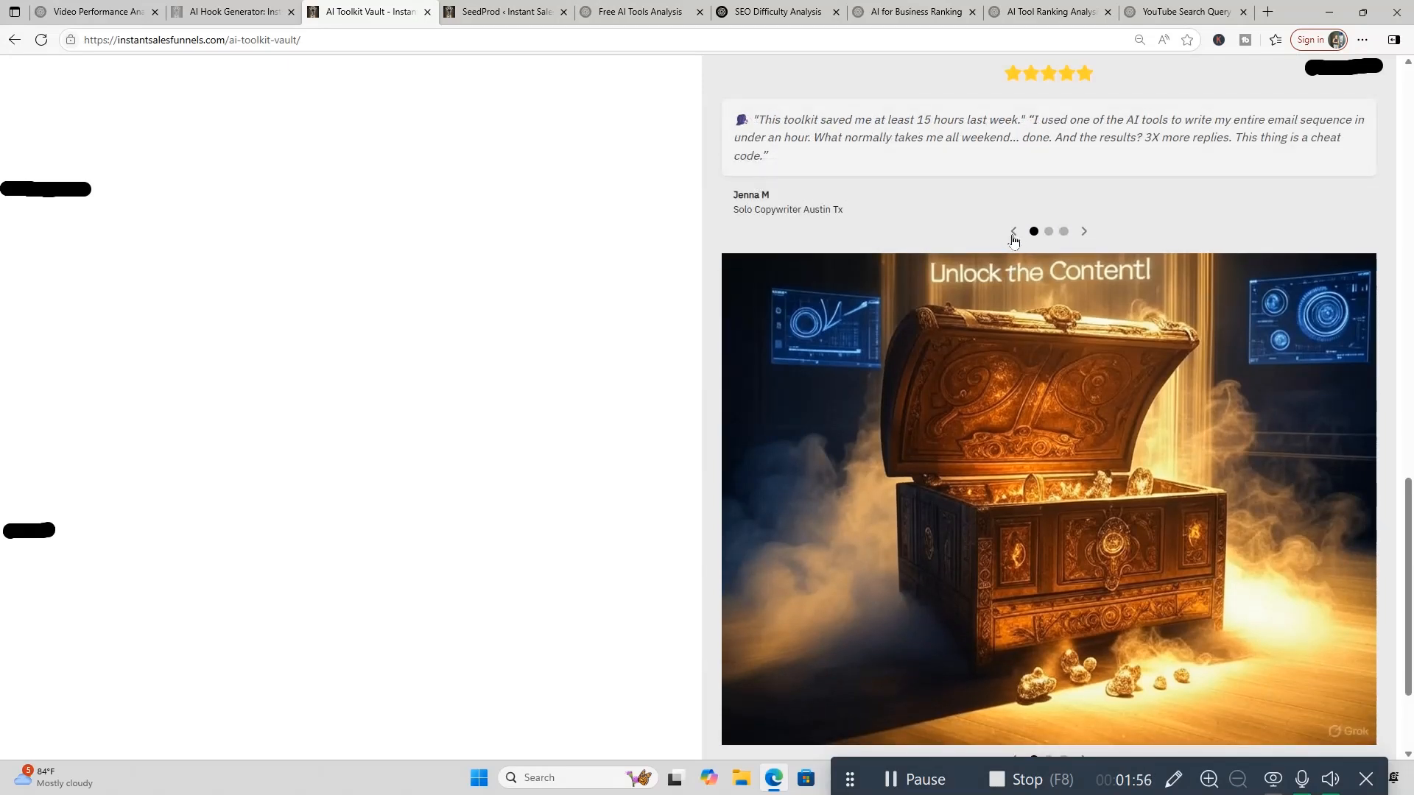
click(1014, 232)
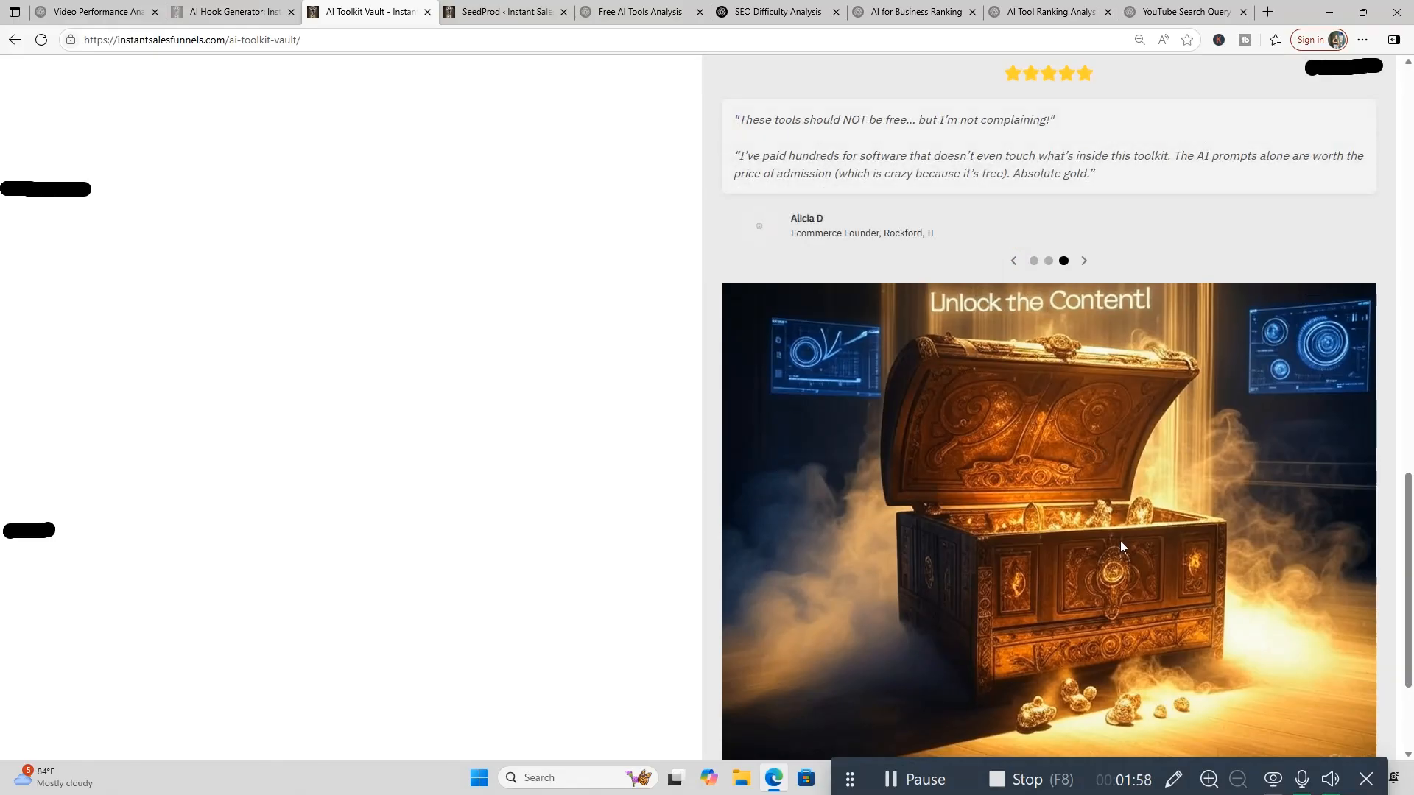
scroll(1124, 546, down, 2)
scroll(1124, 546, up, 10)
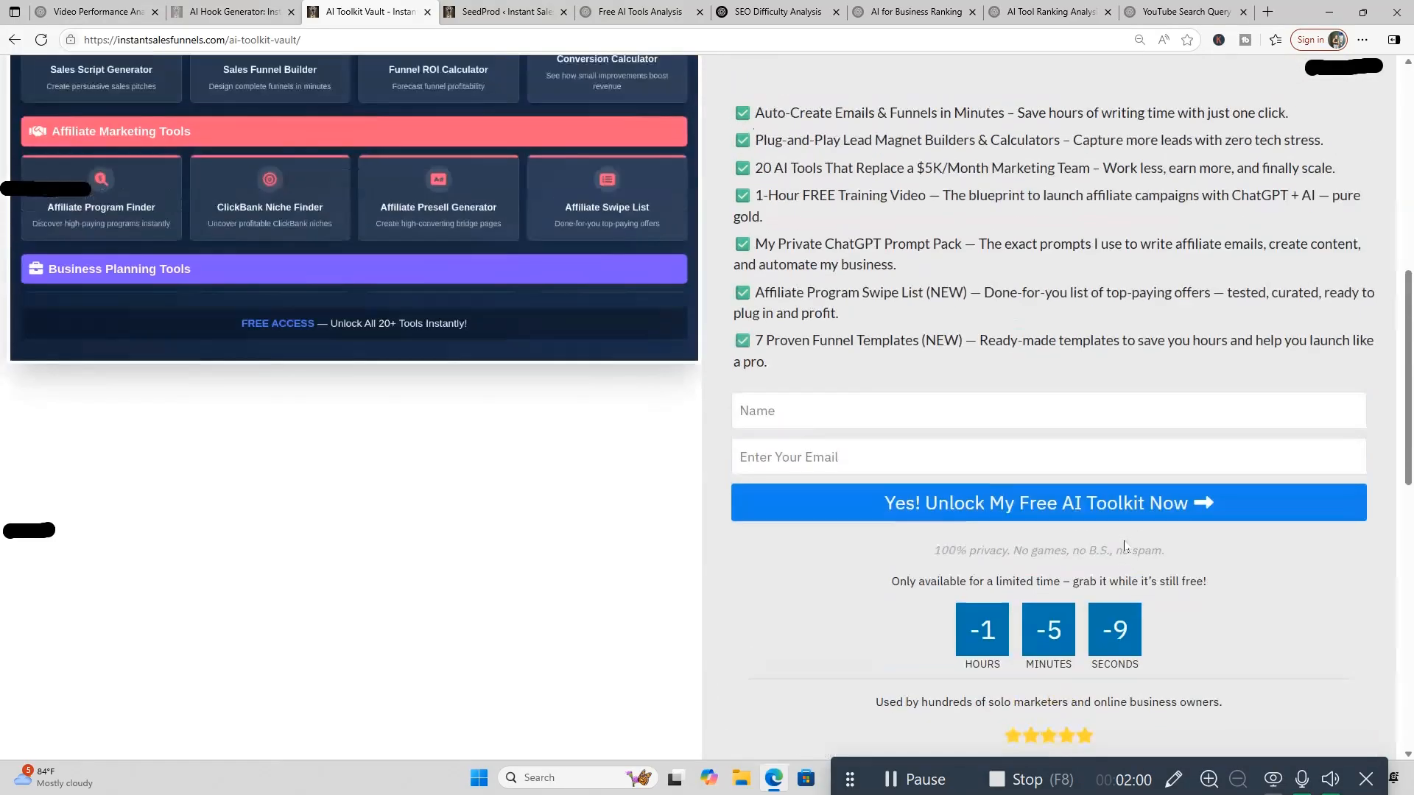
scroll(1124, 546, up, 10)
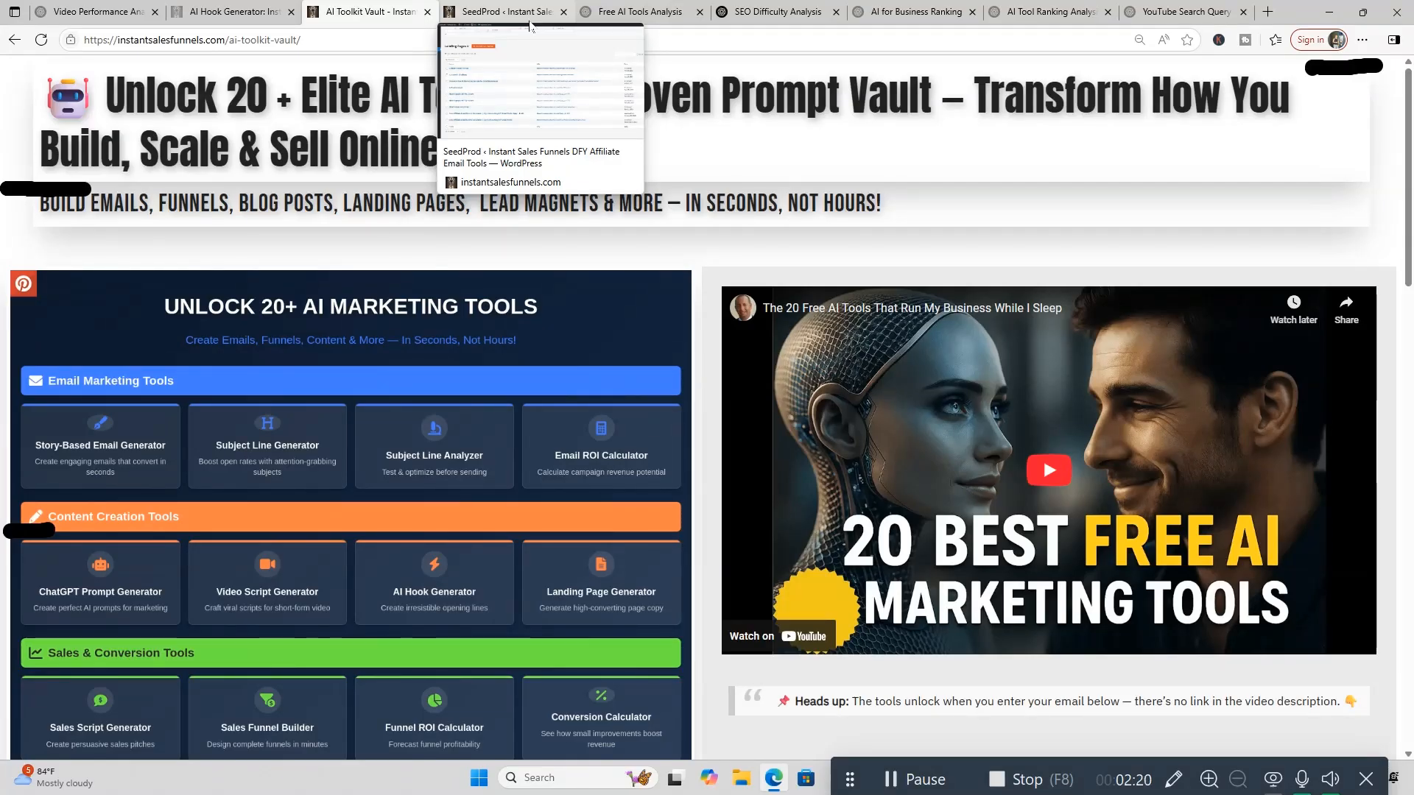
Switch to the SeedProd dashboard in WordPress and review the existing landing pages
click(531, 22)
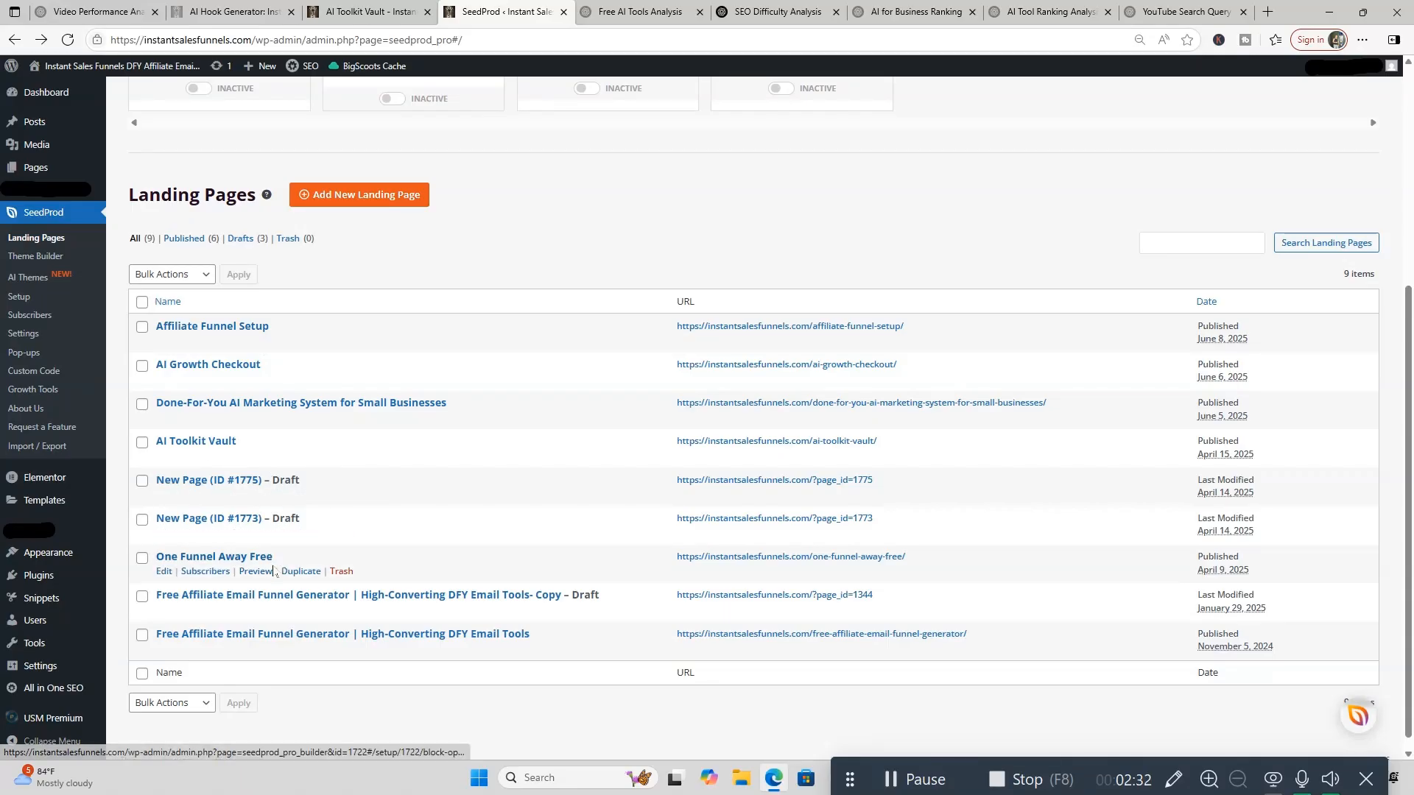
scroll(404, 530, up, 3)
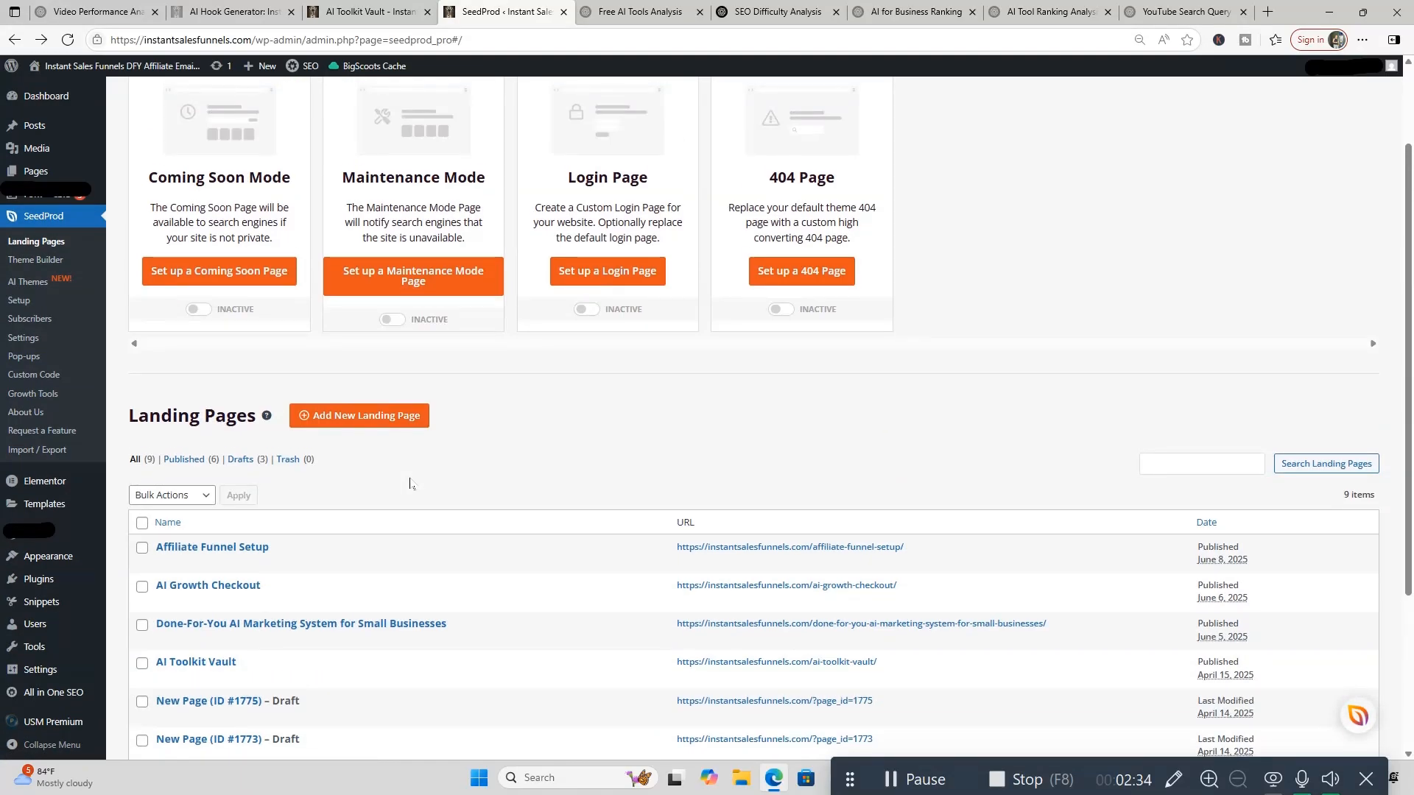
click(49, 244)
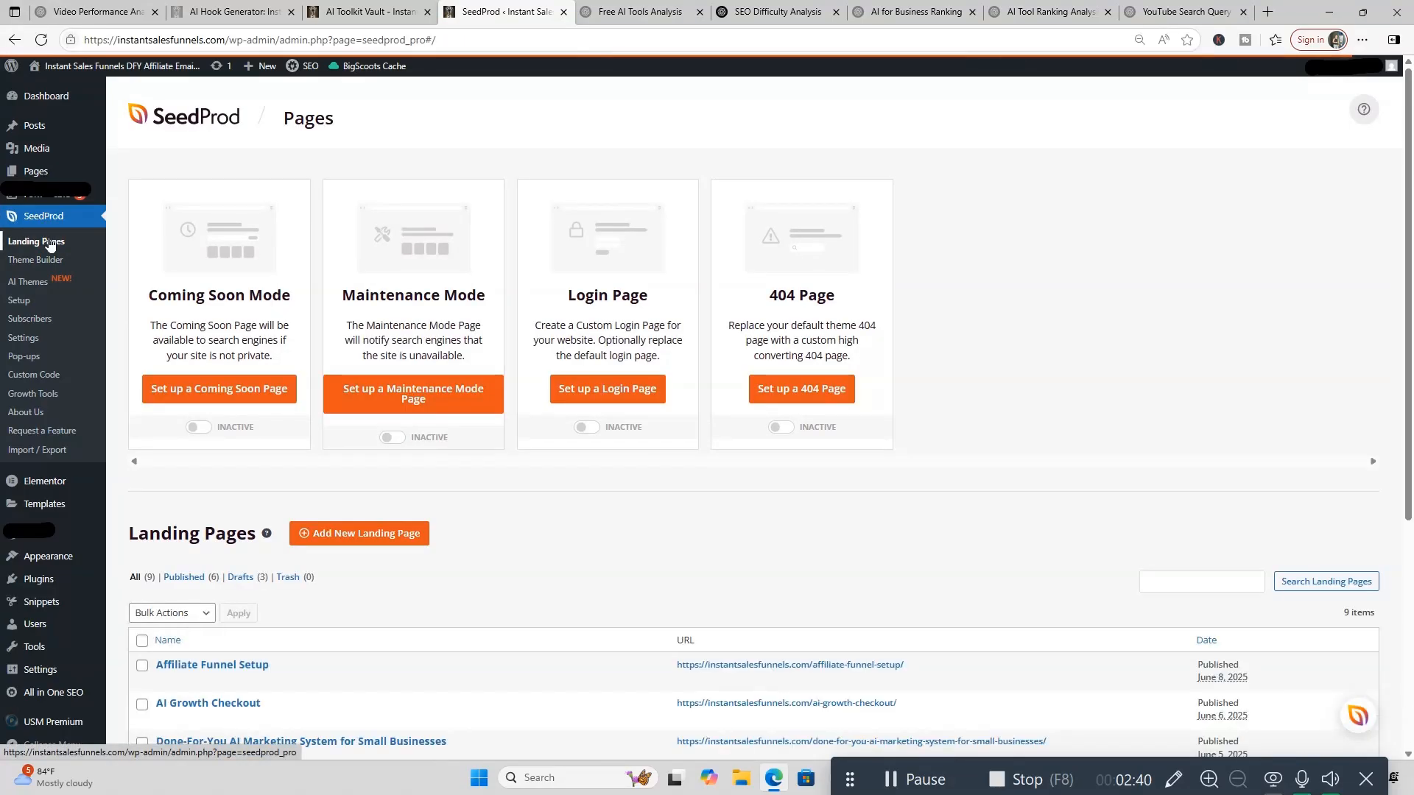
scroll(344, 317, down, 3)
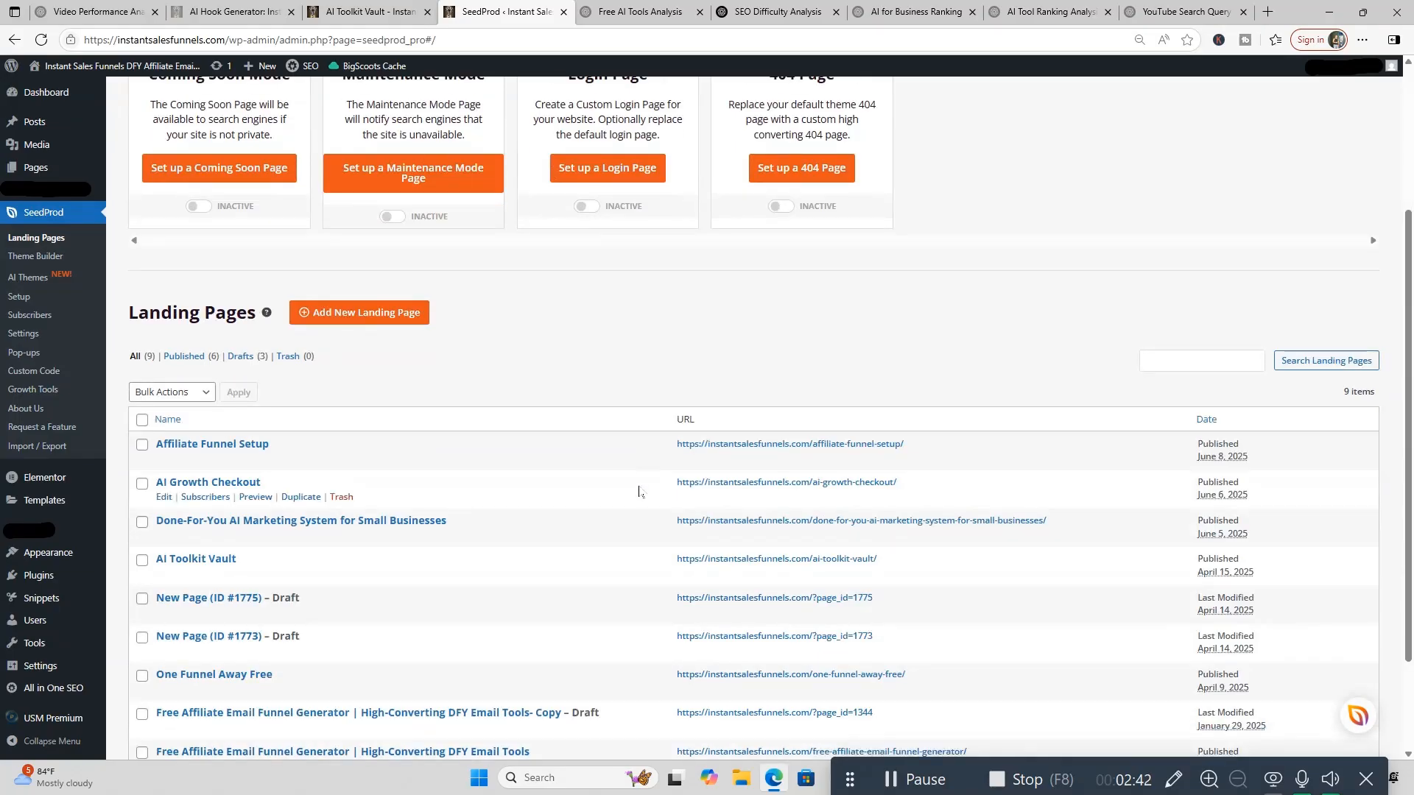
scroll(639, 491, down, 2)
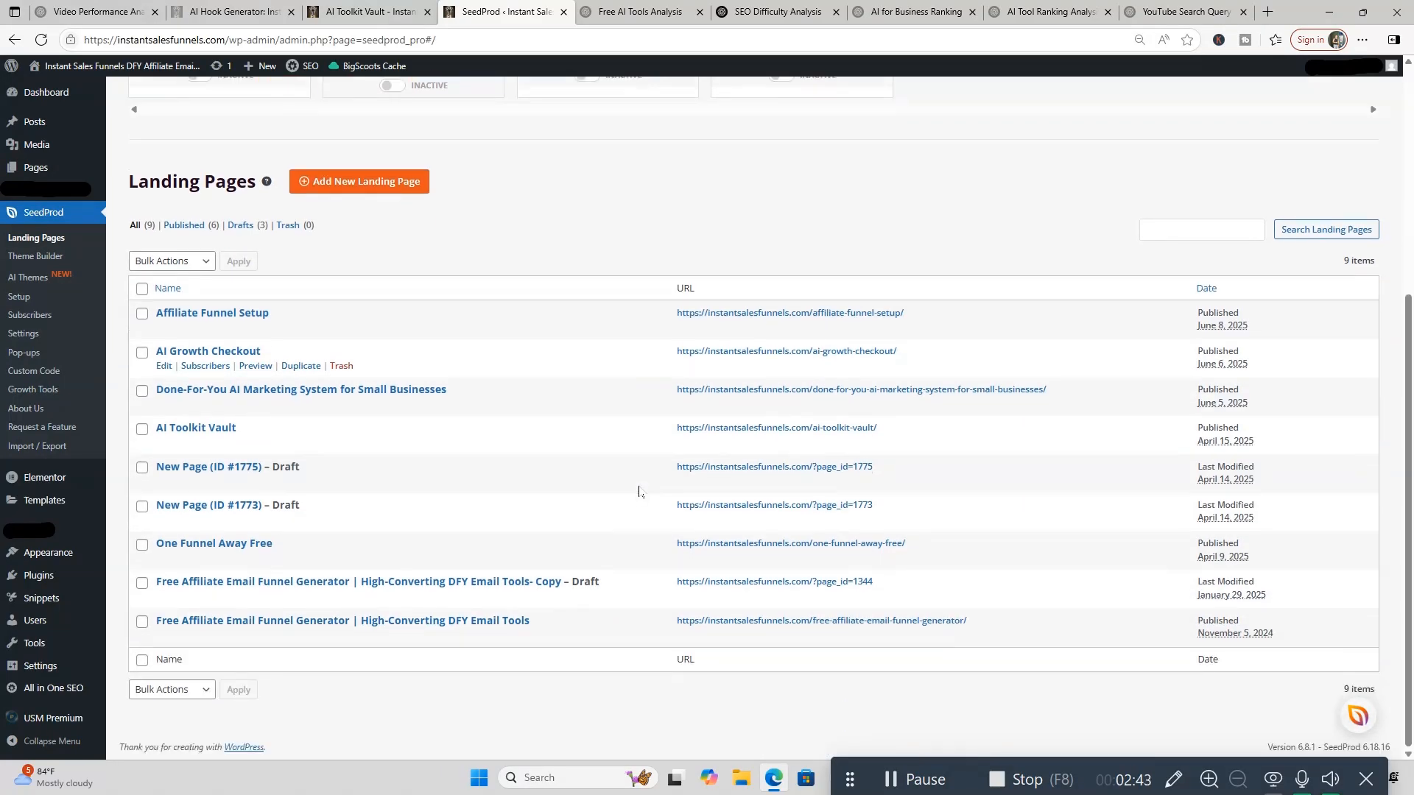
View SeedProd's Theme Builder section and read through the AI Themes feature page
click(37, 259)
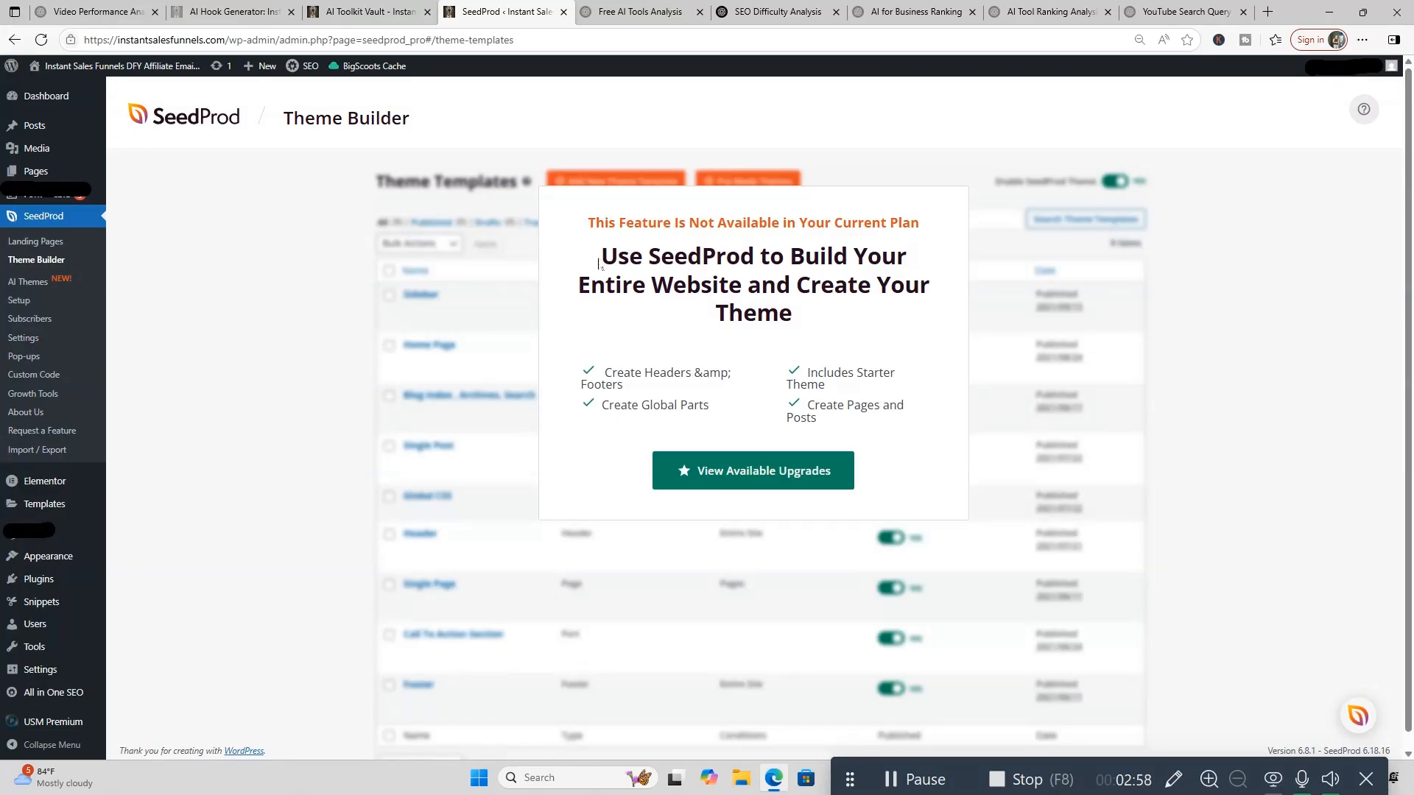
click(39, 282)
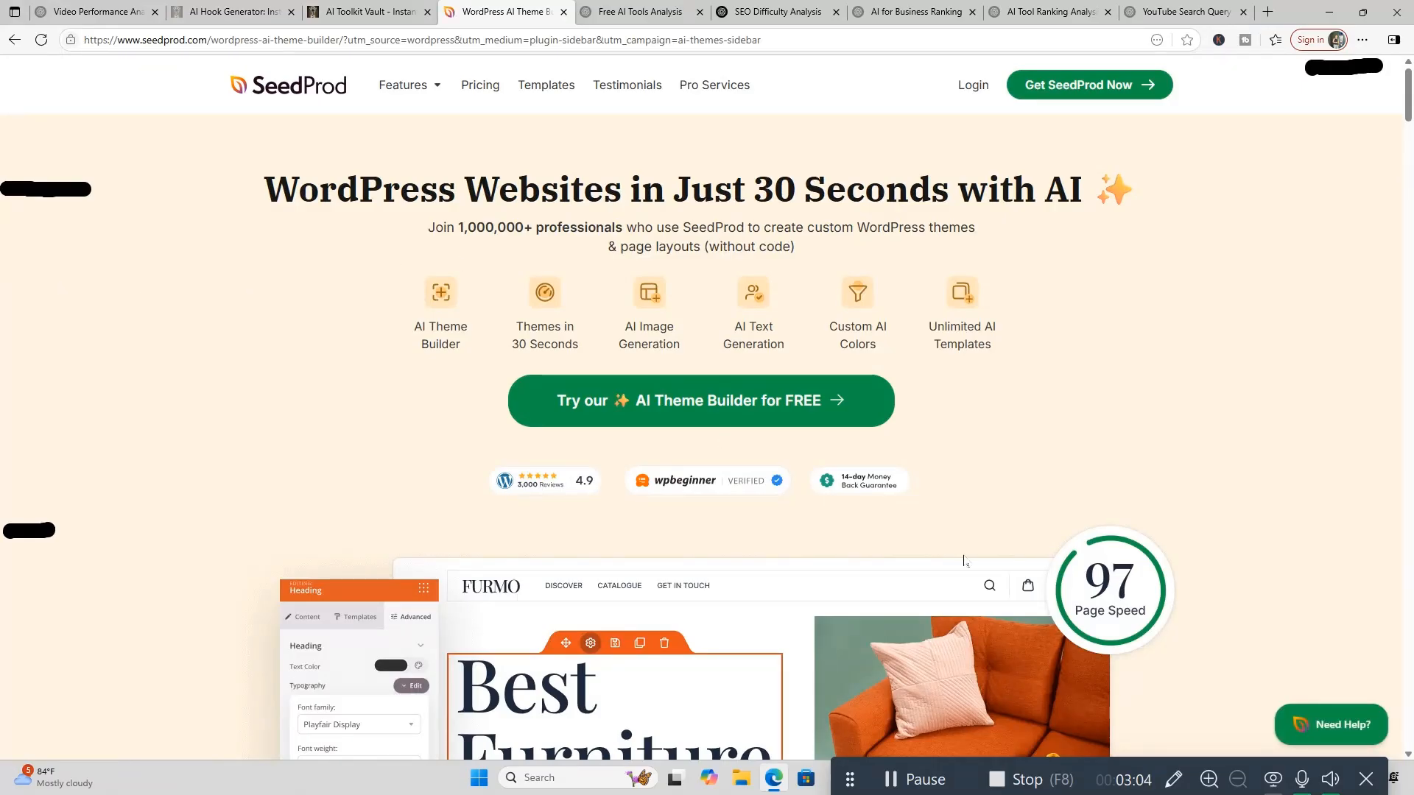
scroll(961, 560, down, 15)
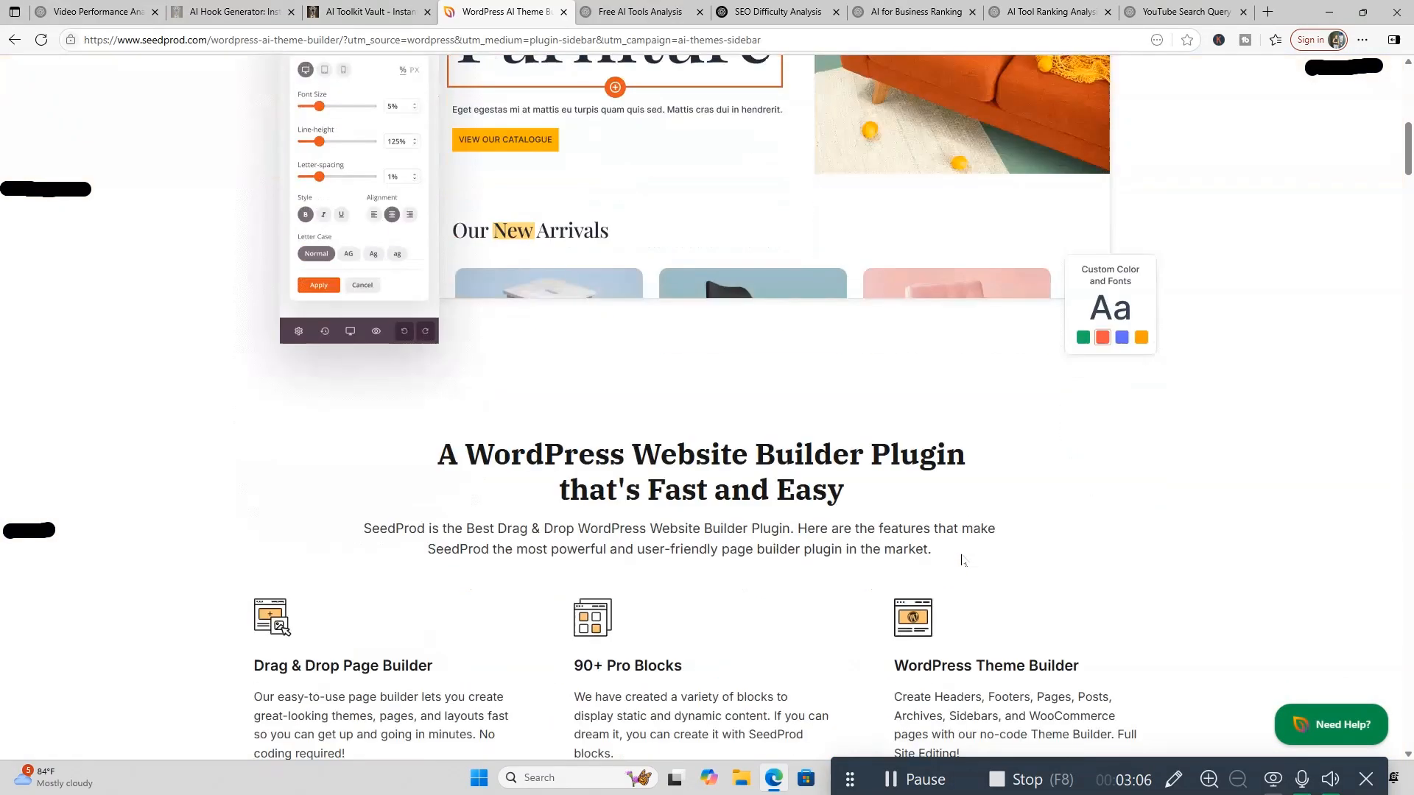
scroll(964, 561, down, 8)
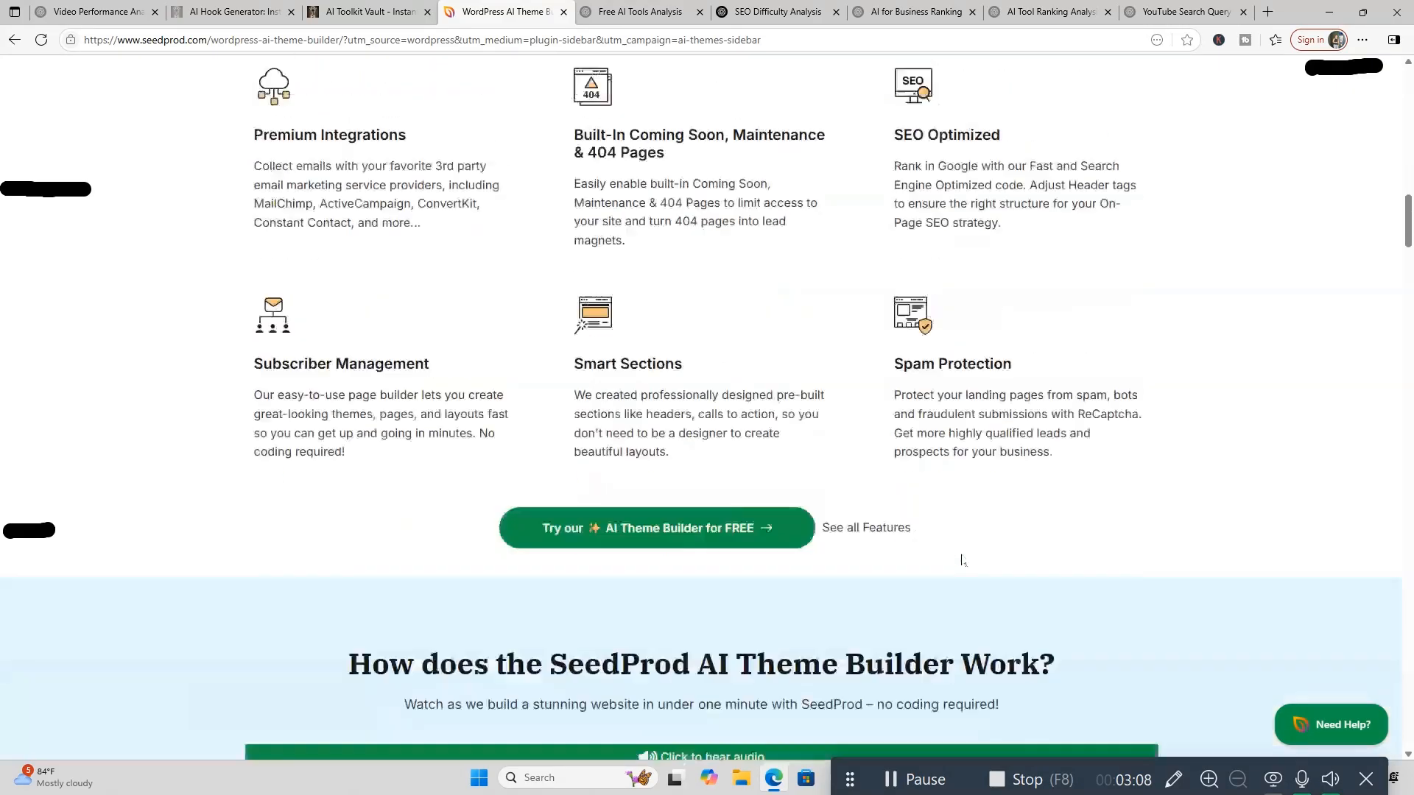
Check the AI Toolkit Vault page again and return from the AI Themes website to the SeedProd landing pages dashboard
click(380, 12)
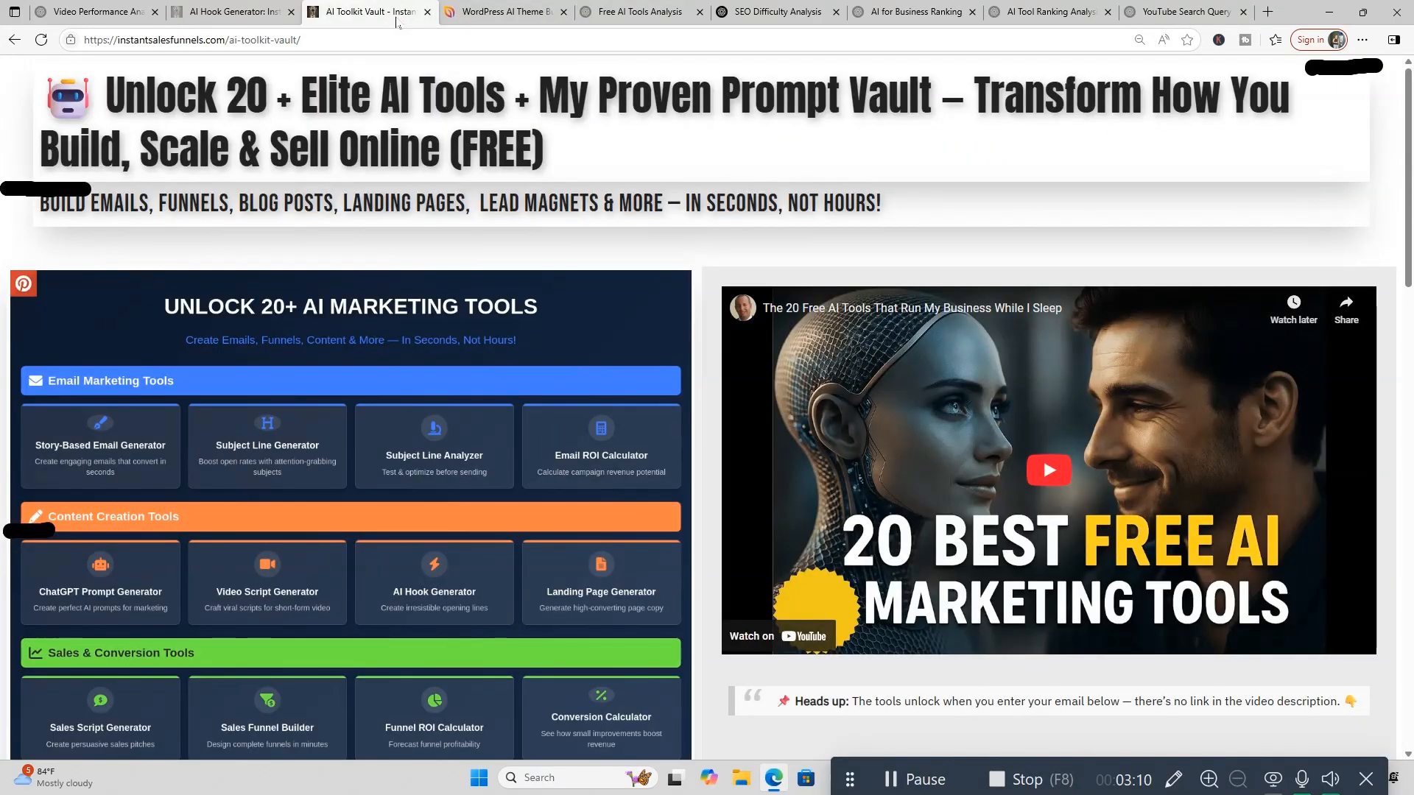
click(510, 11)
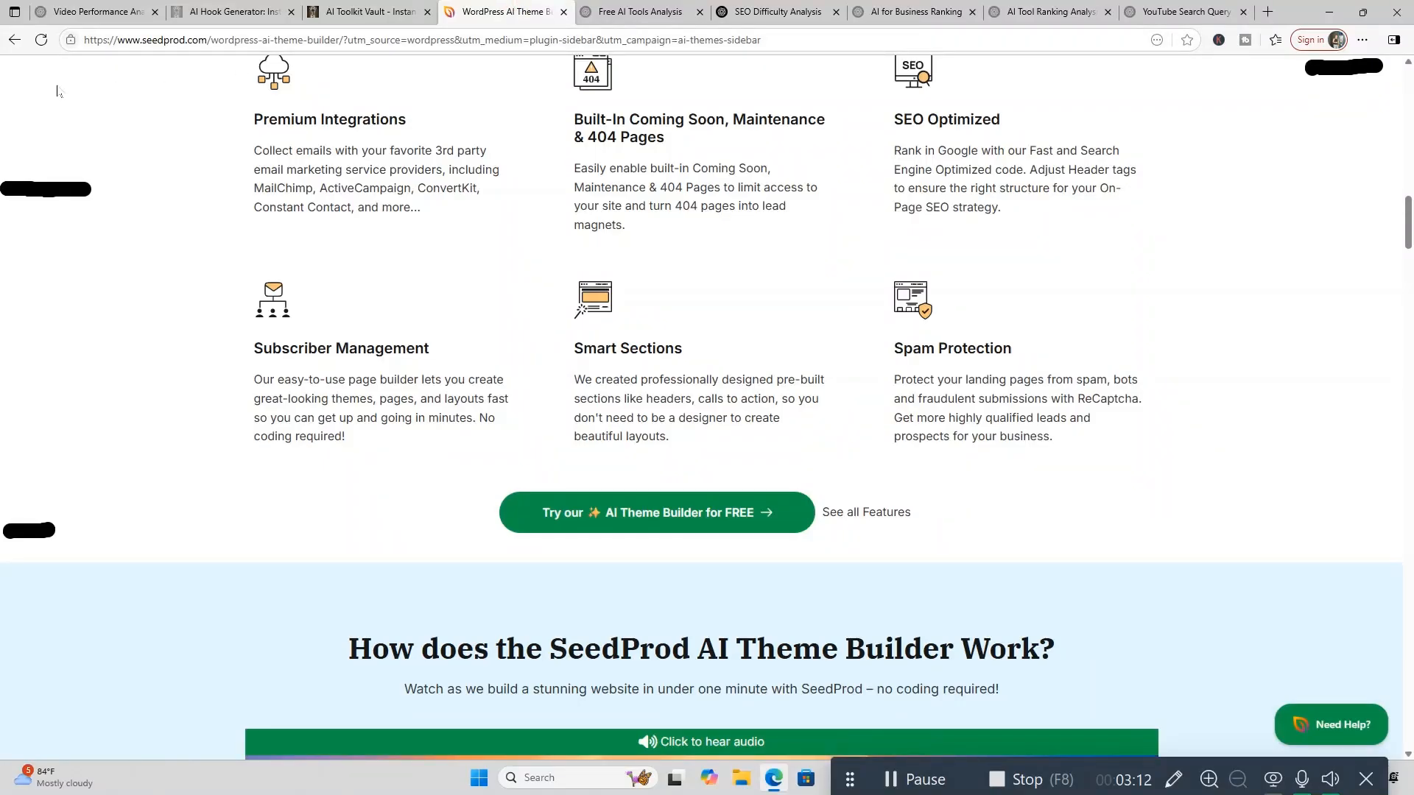
click(15, 40)
click(15, 40)
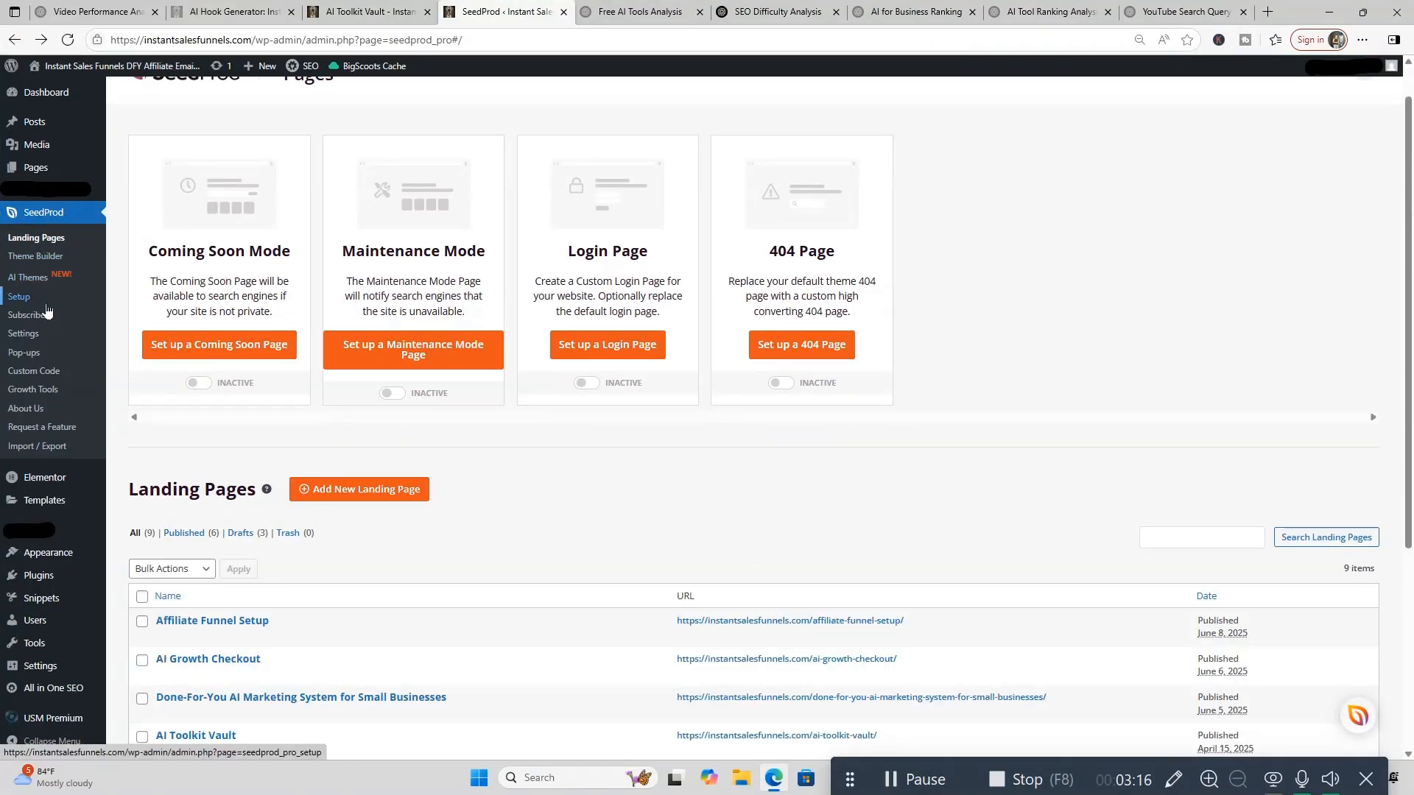
Look through all the plugins offered in SeedProd's Growth Tools section
click(59, 397)
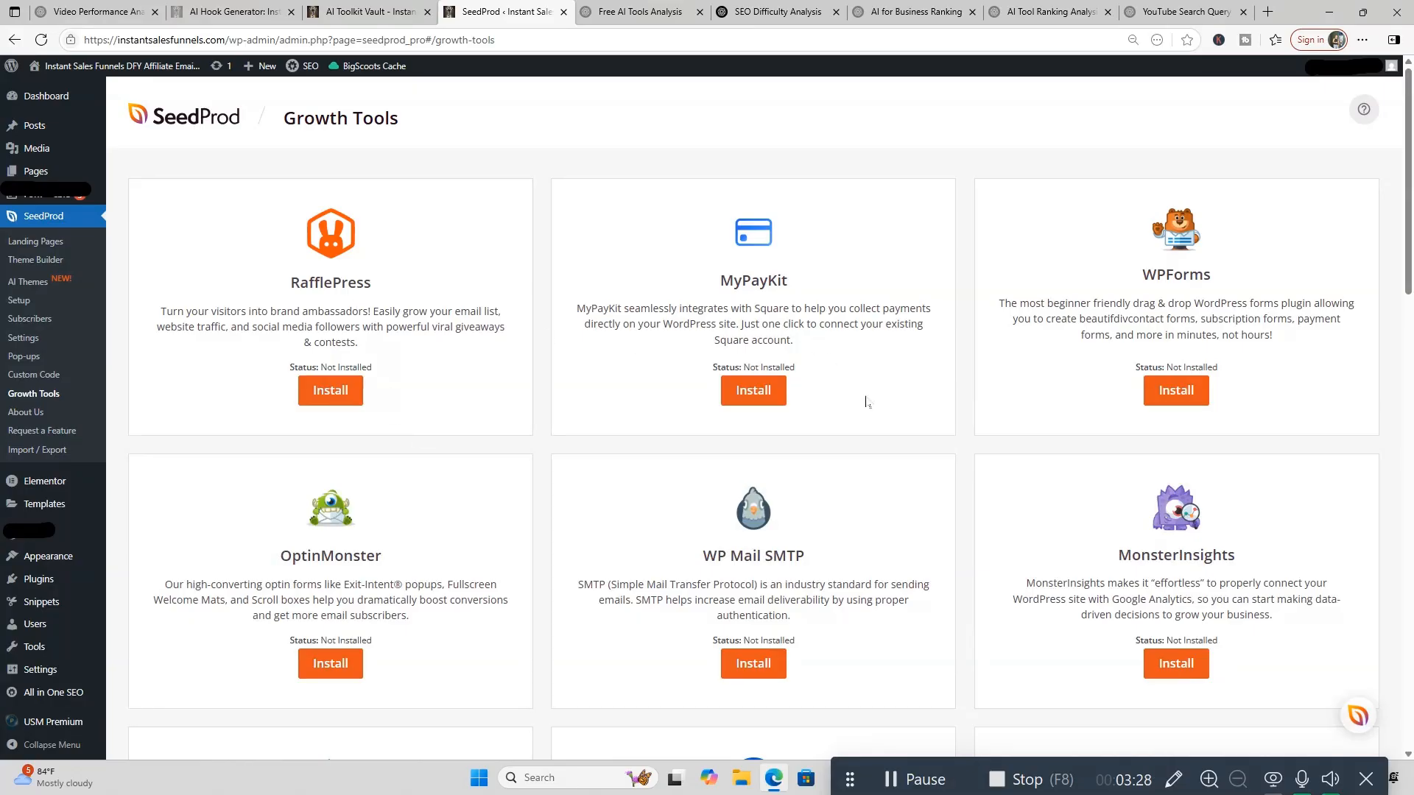
scroll(933, 459, down, 6)
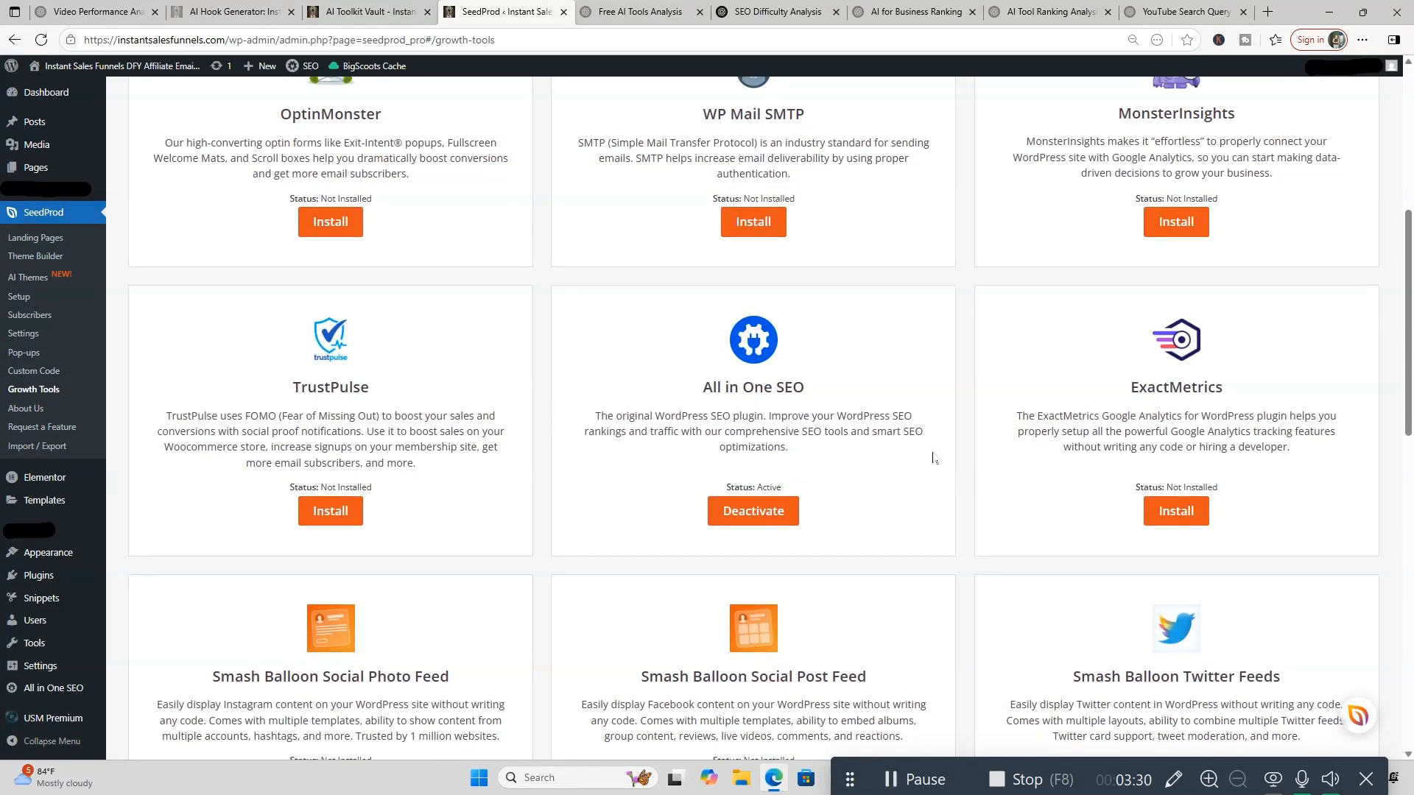
scroll(933, 458, down, 5)
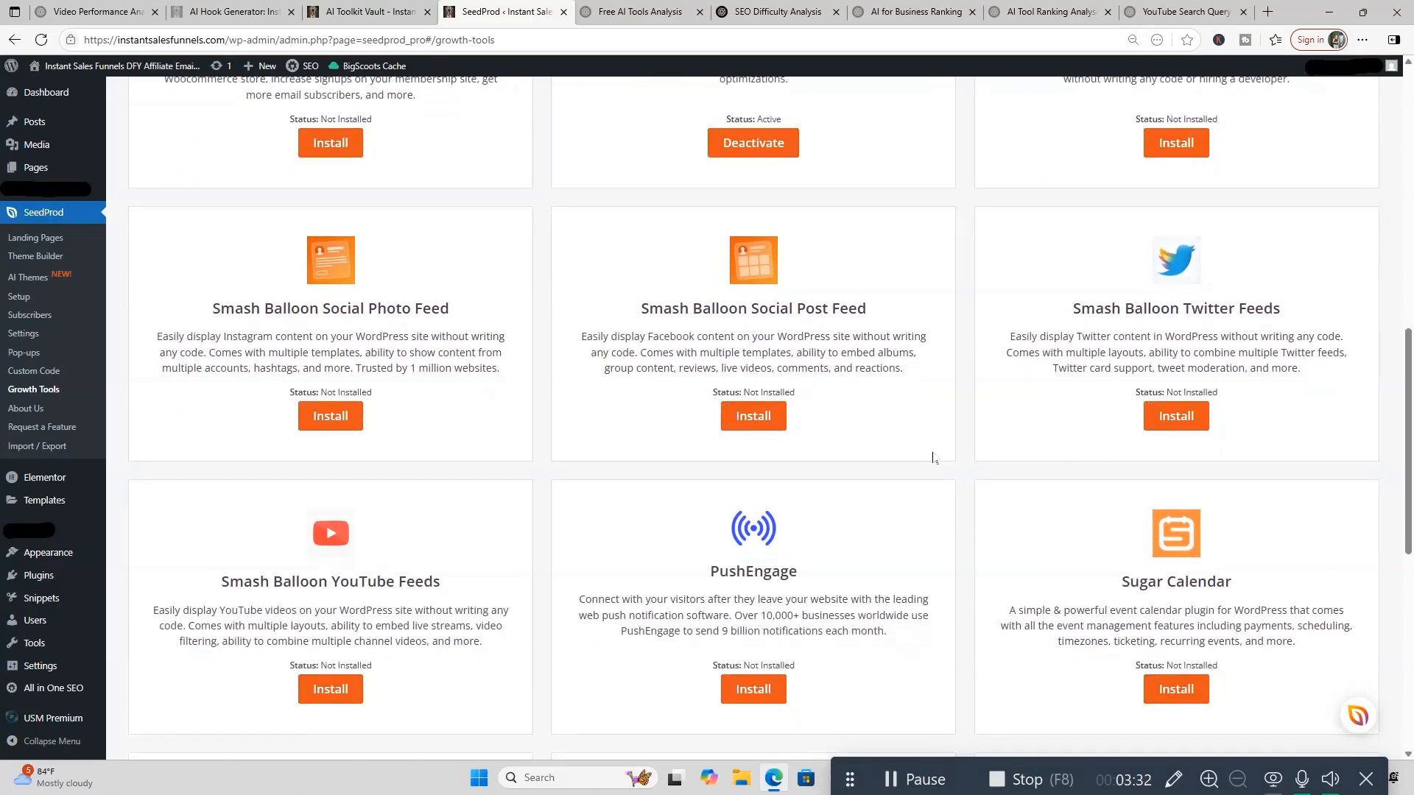
scroll(933, 459, down, 3)
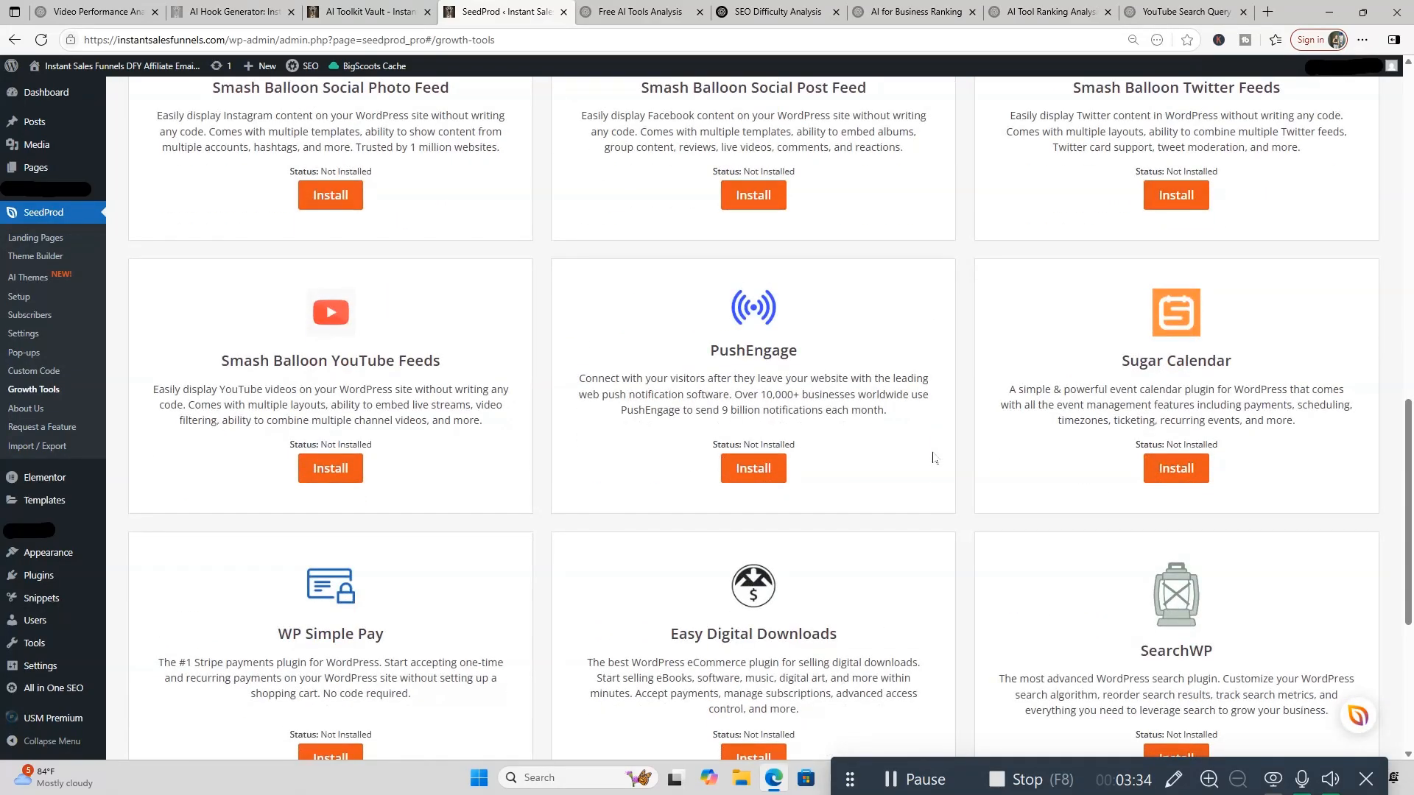
scroll(933, 458, down, 5)
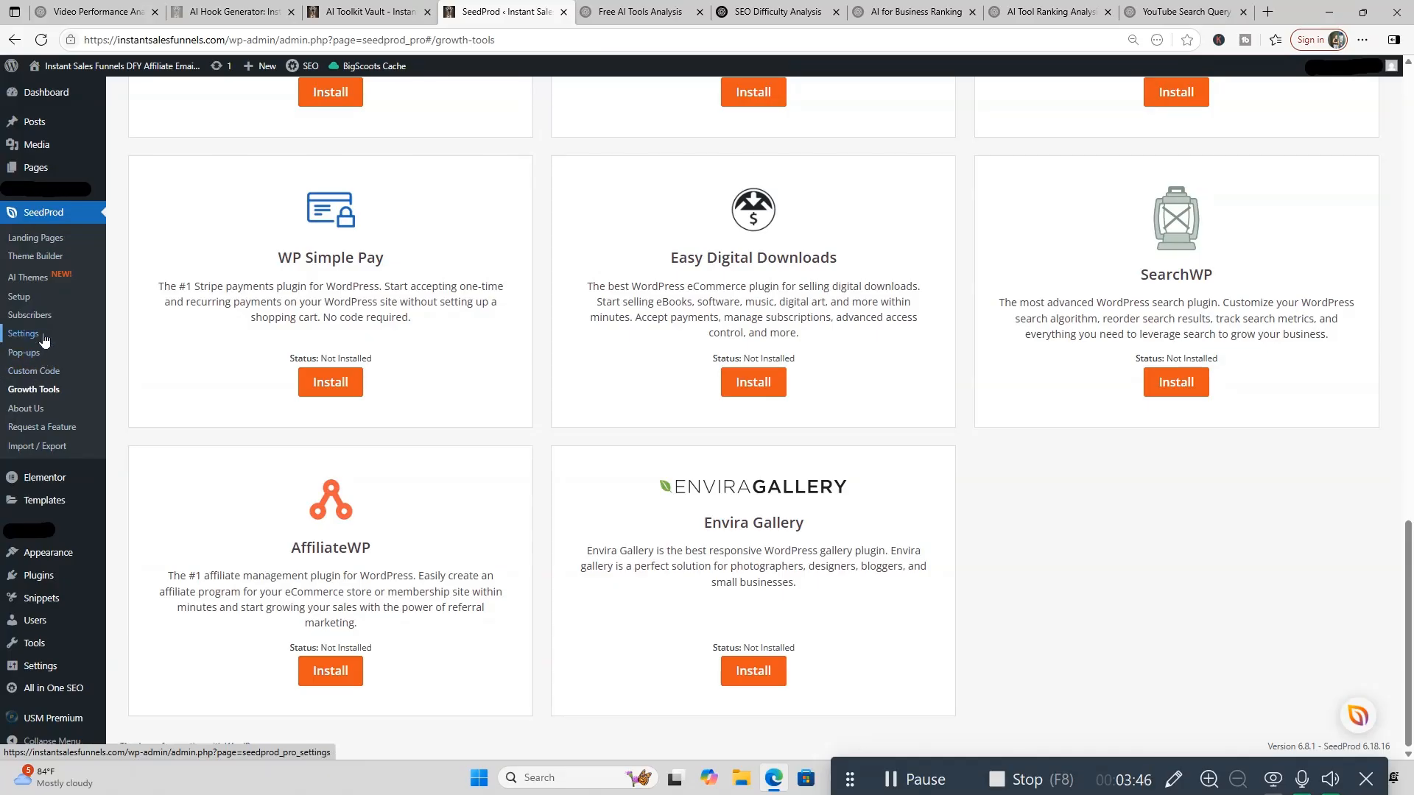
Return to SeedProd's Landing Pages and start adding a new landing page
click(50, 246)
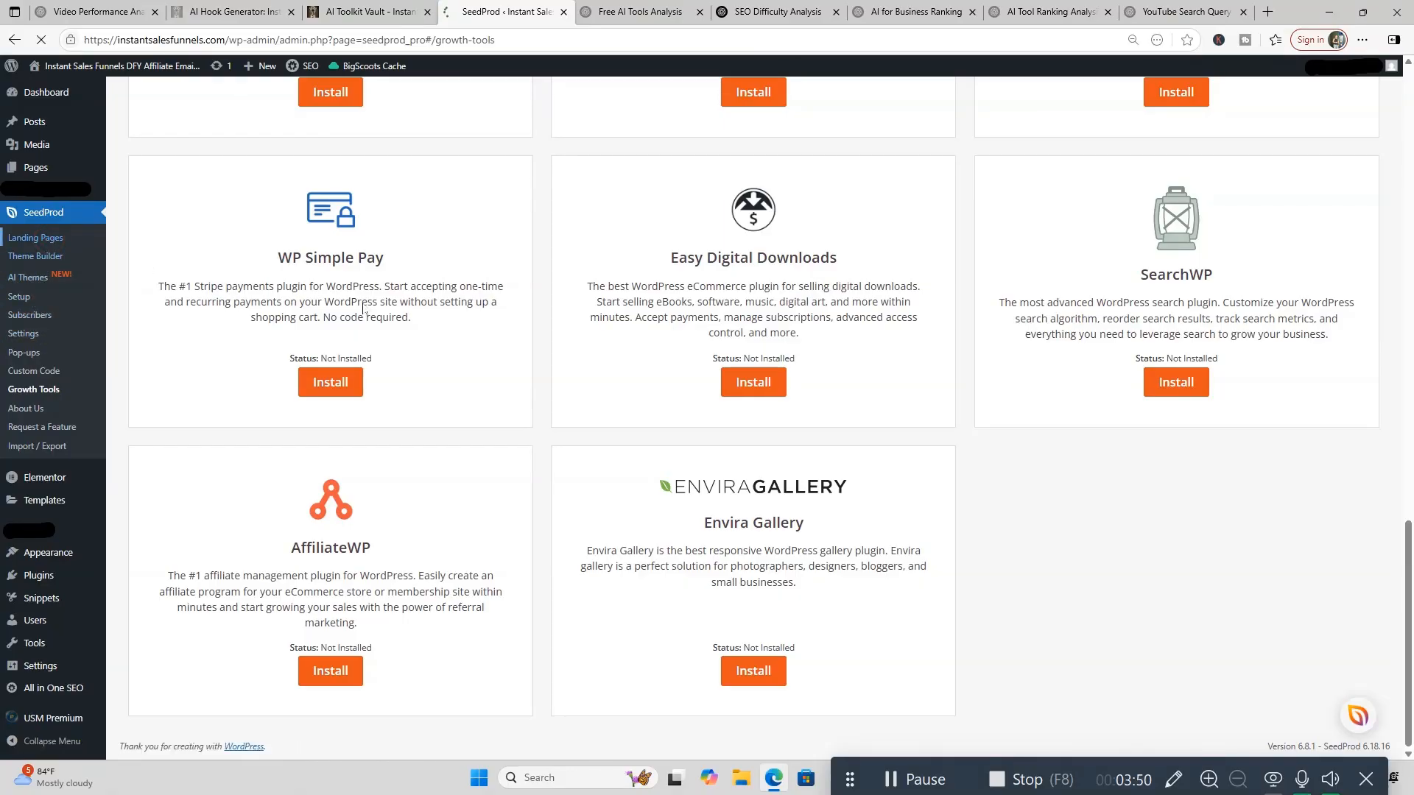
scroll(707, 446, down, 3)
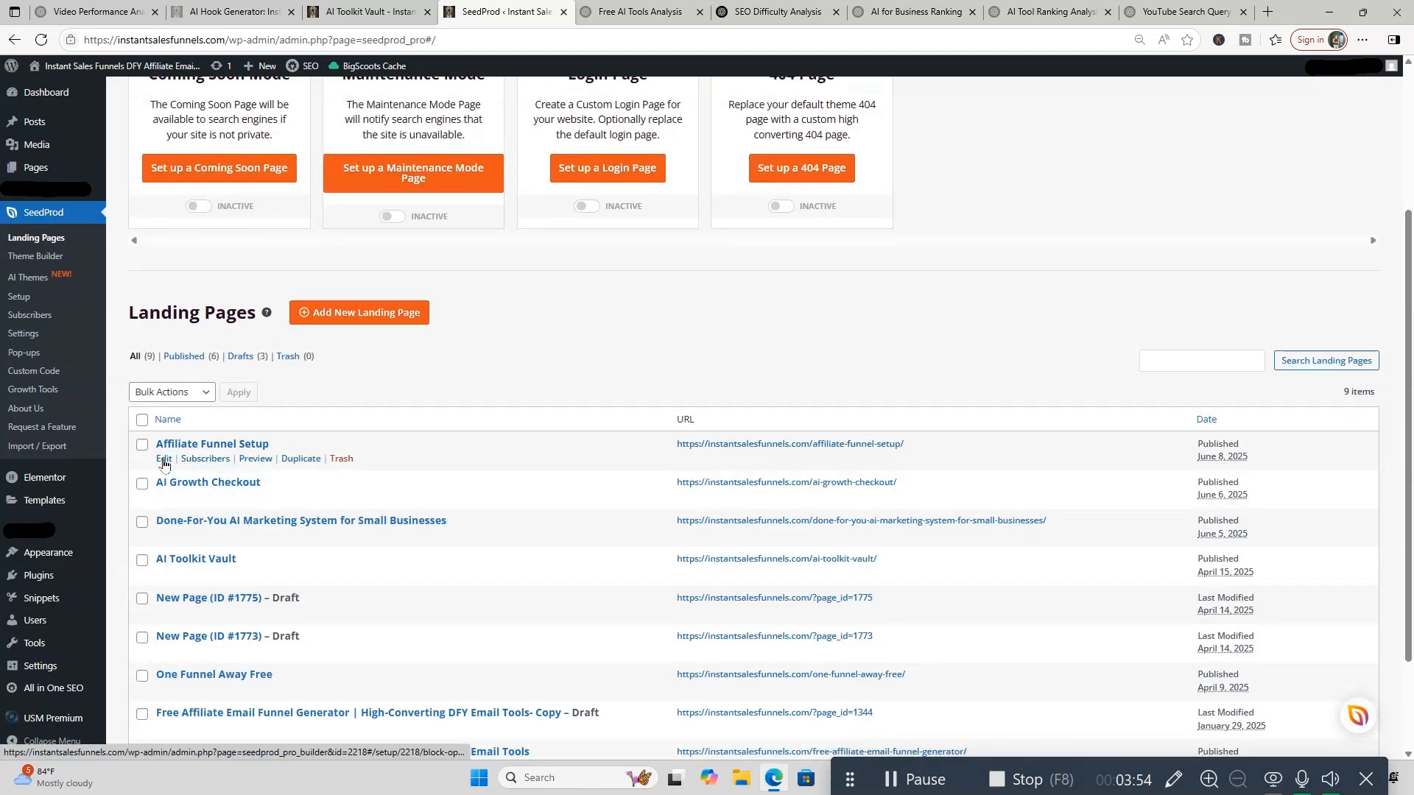
click(395, 323)
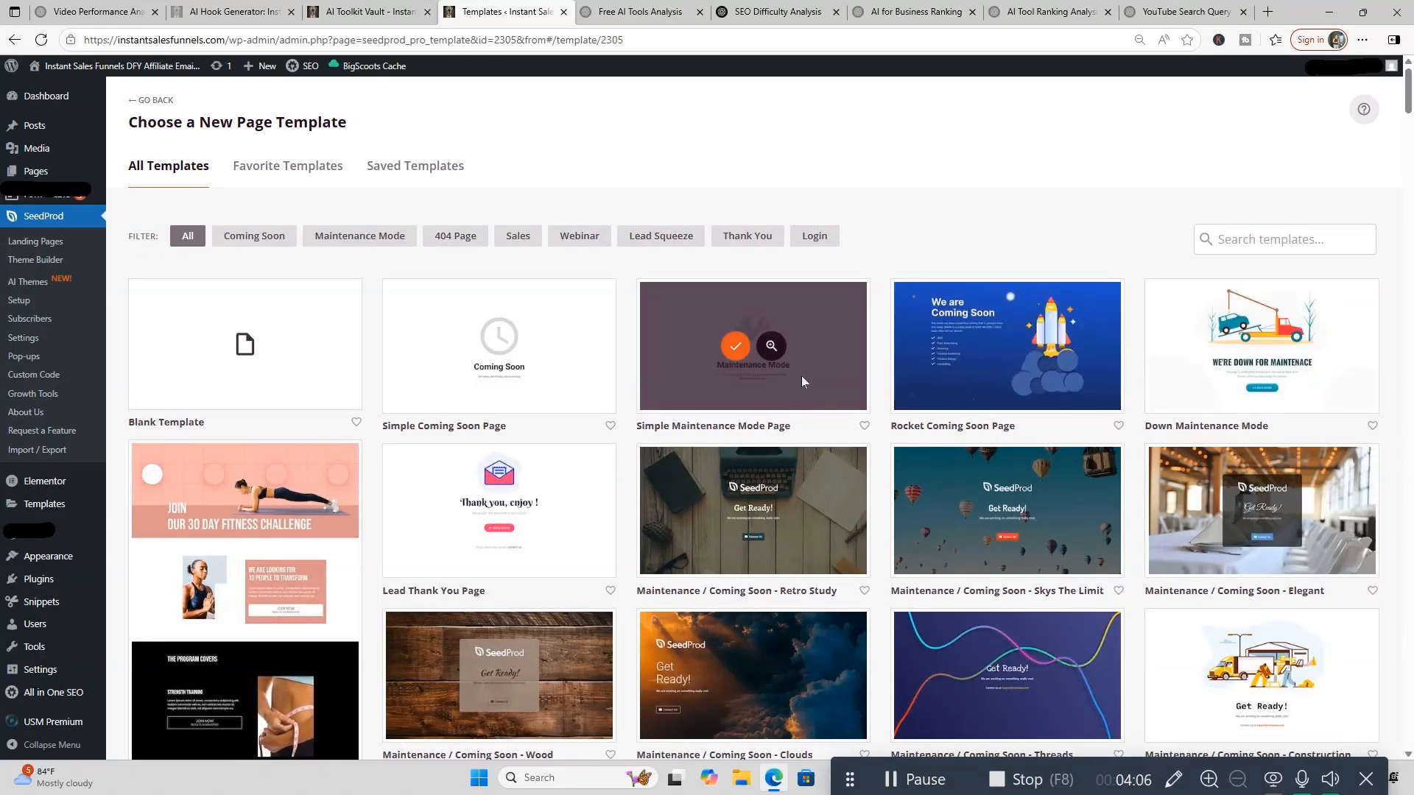
Look through the full gallery of SeedProd page templates, from the blank template down to the last sales and webinar pages
scroll(897, 456, down, 2)
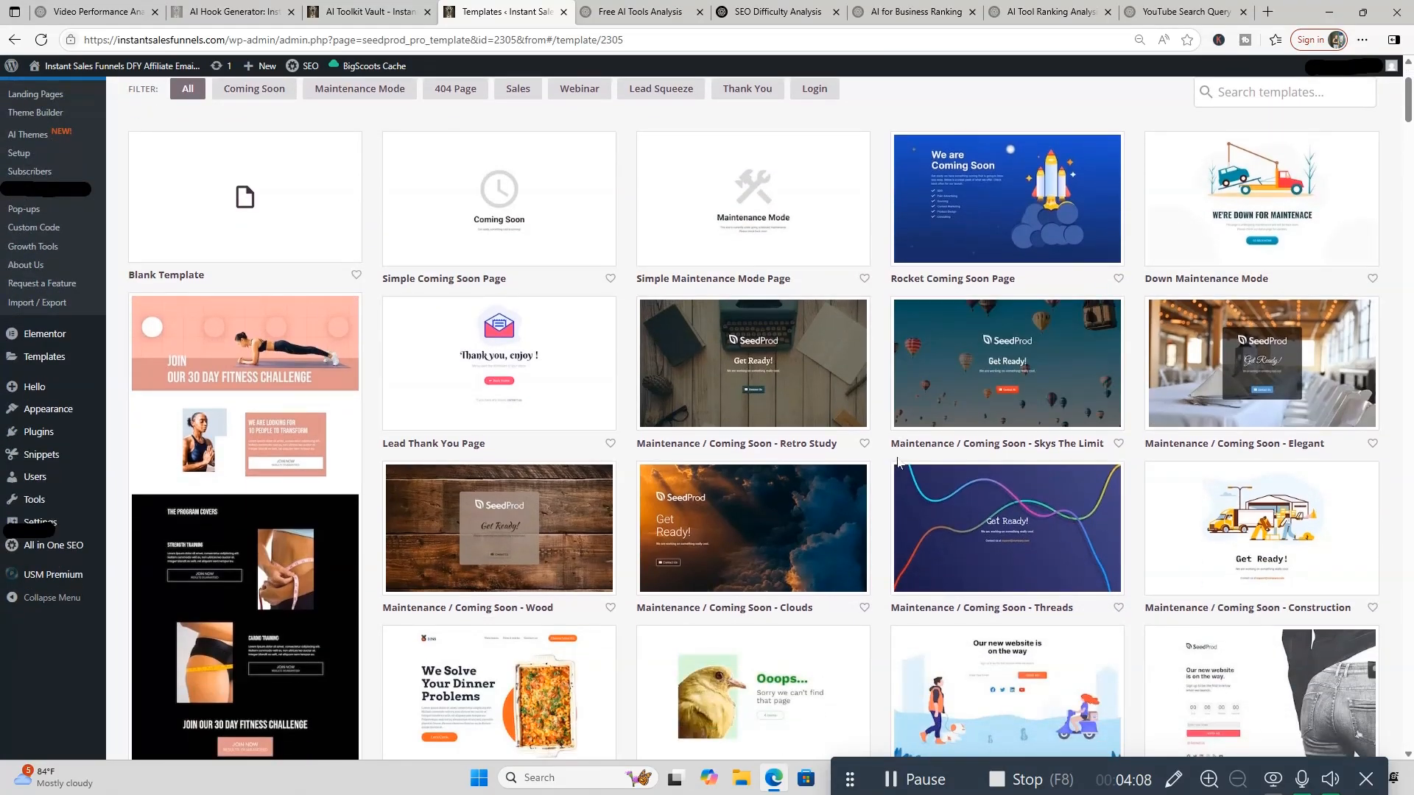
scroll(898, 462, down, 2)
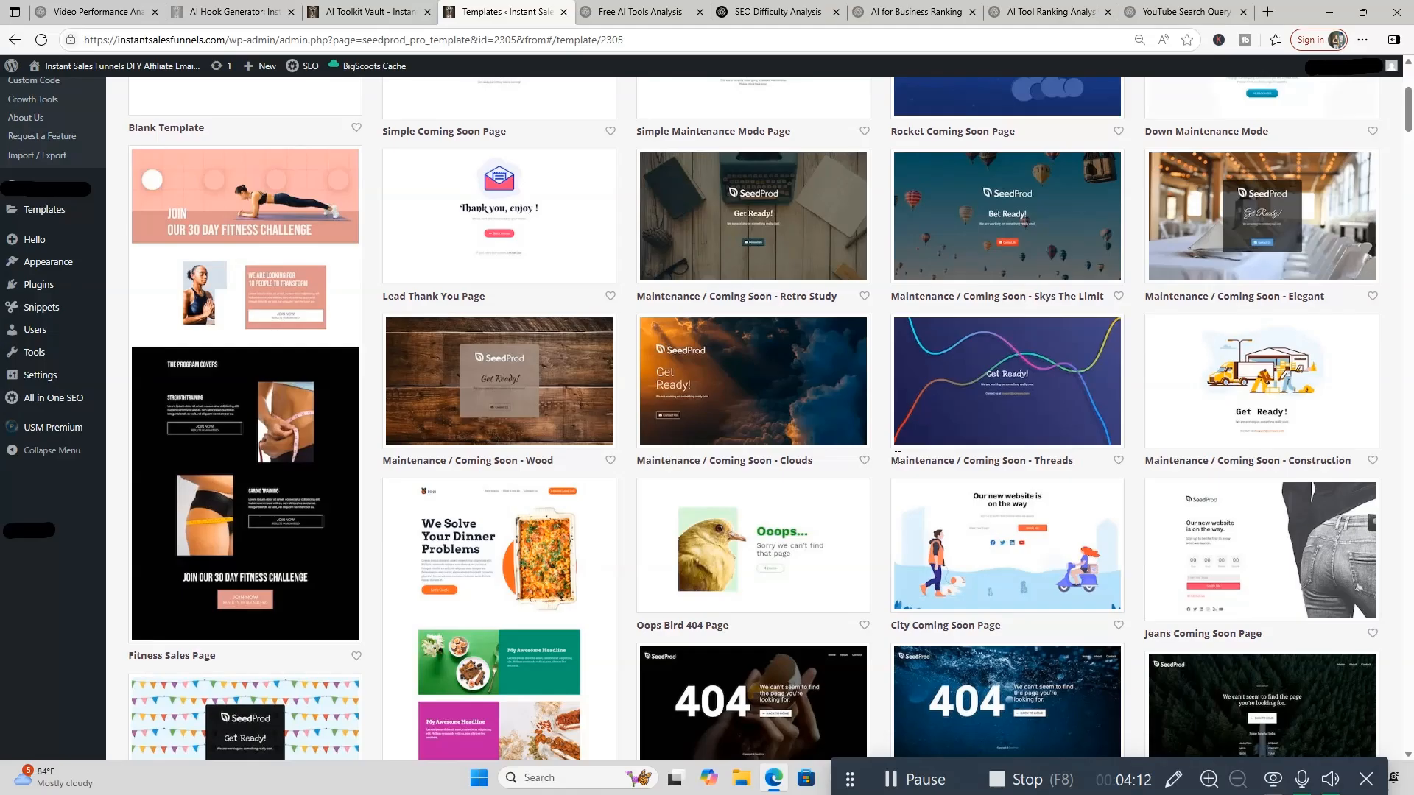
scroll(897, 456, down, 2)
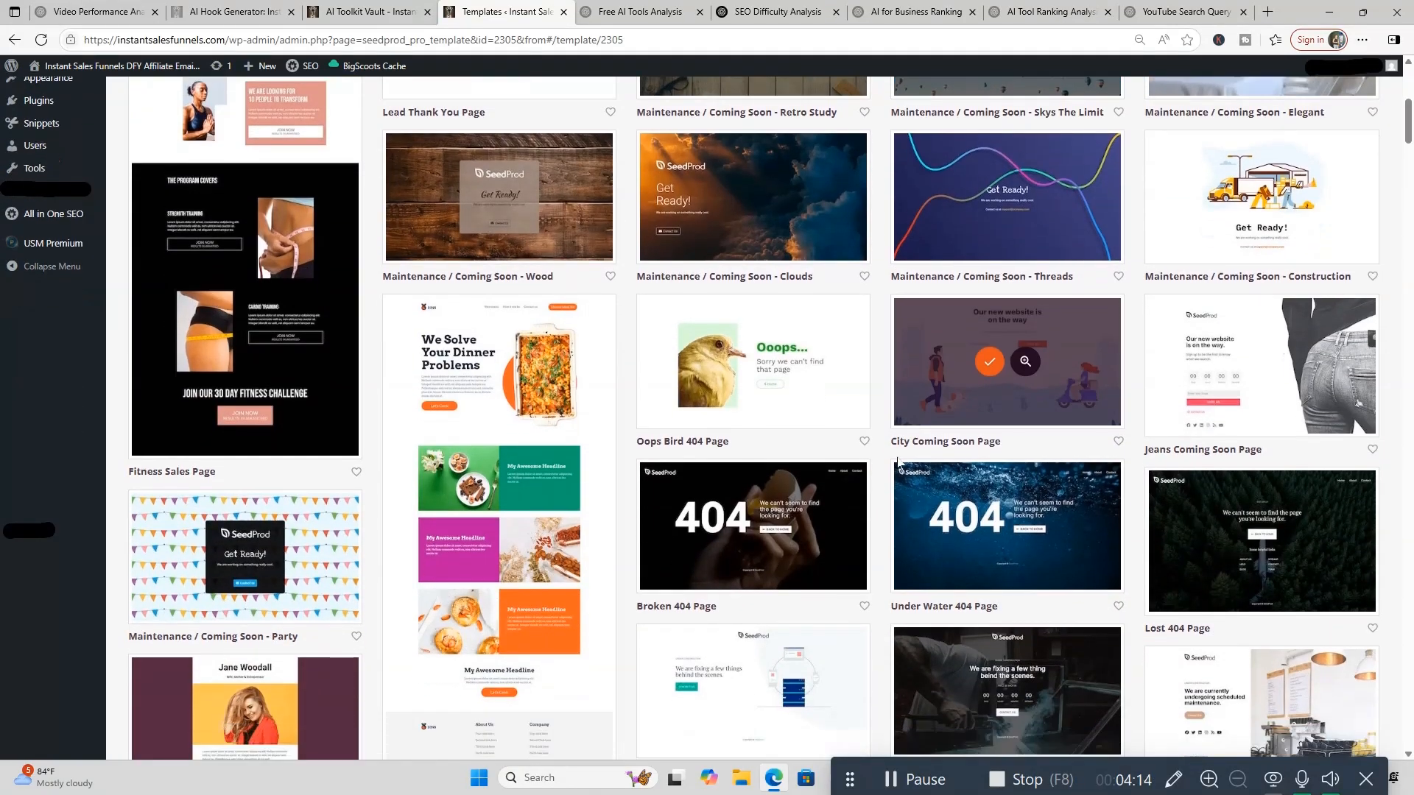
scroll(897, 457, down, 3)
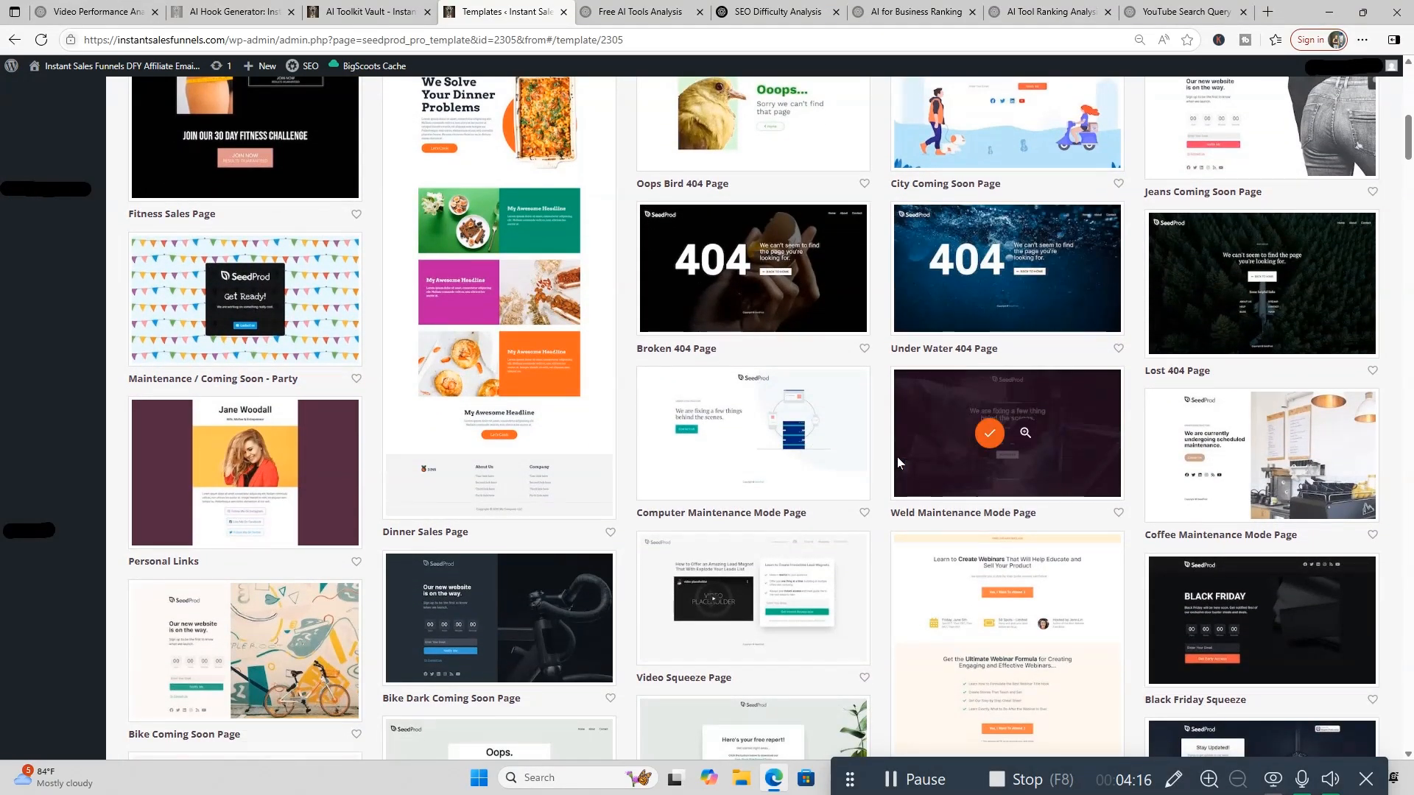
scroll(897, 457, down, 4)
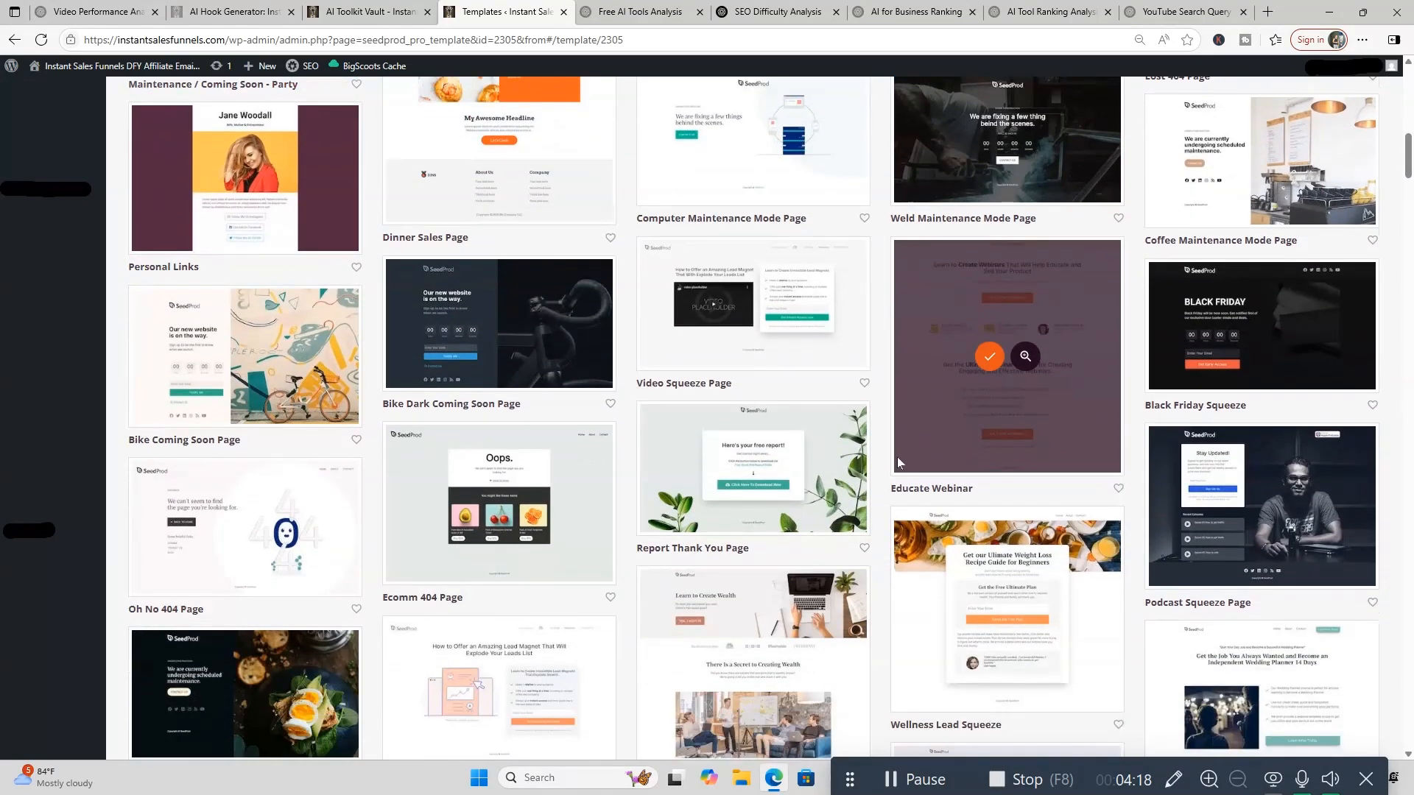
scroll(897, 456, down, 4)
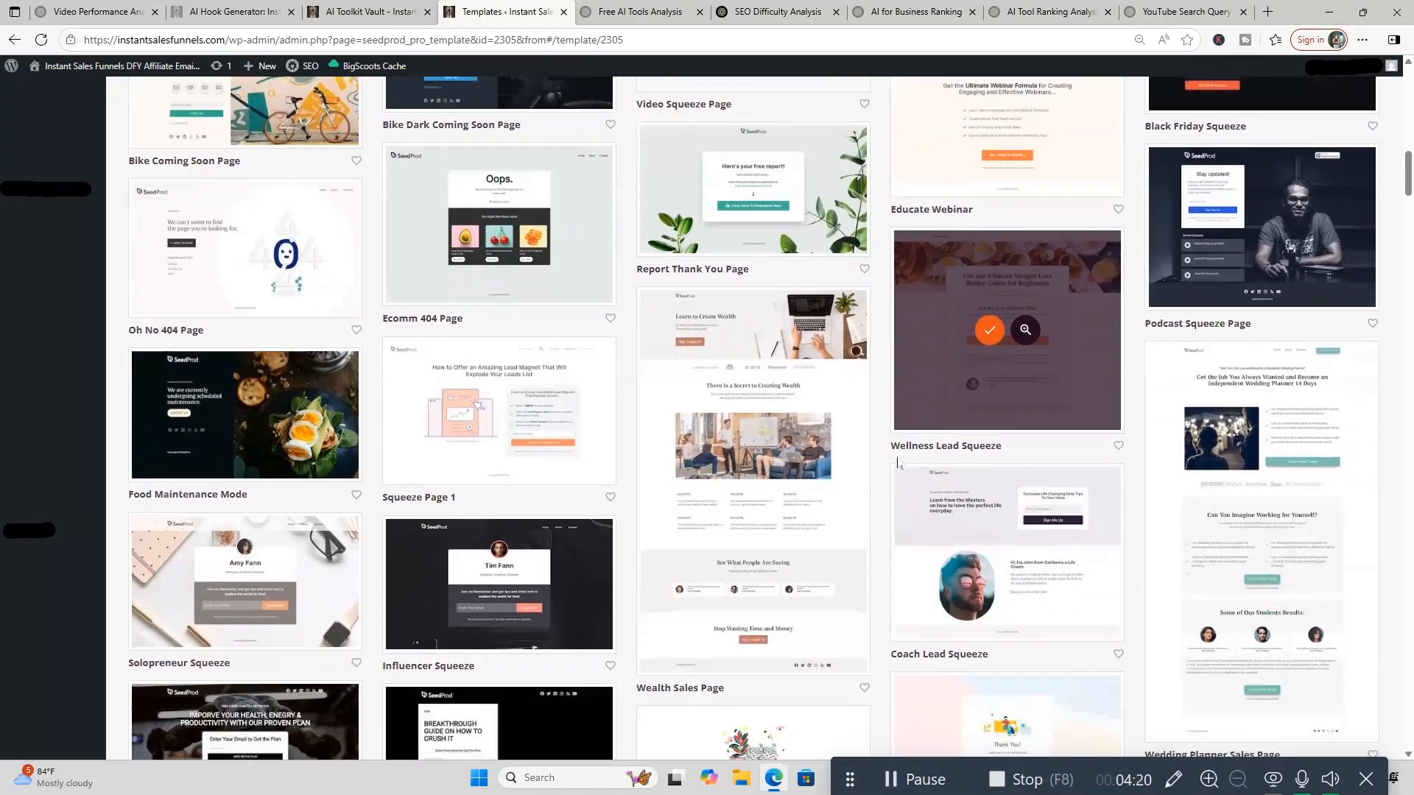
scroll(897, 462, down, 6)
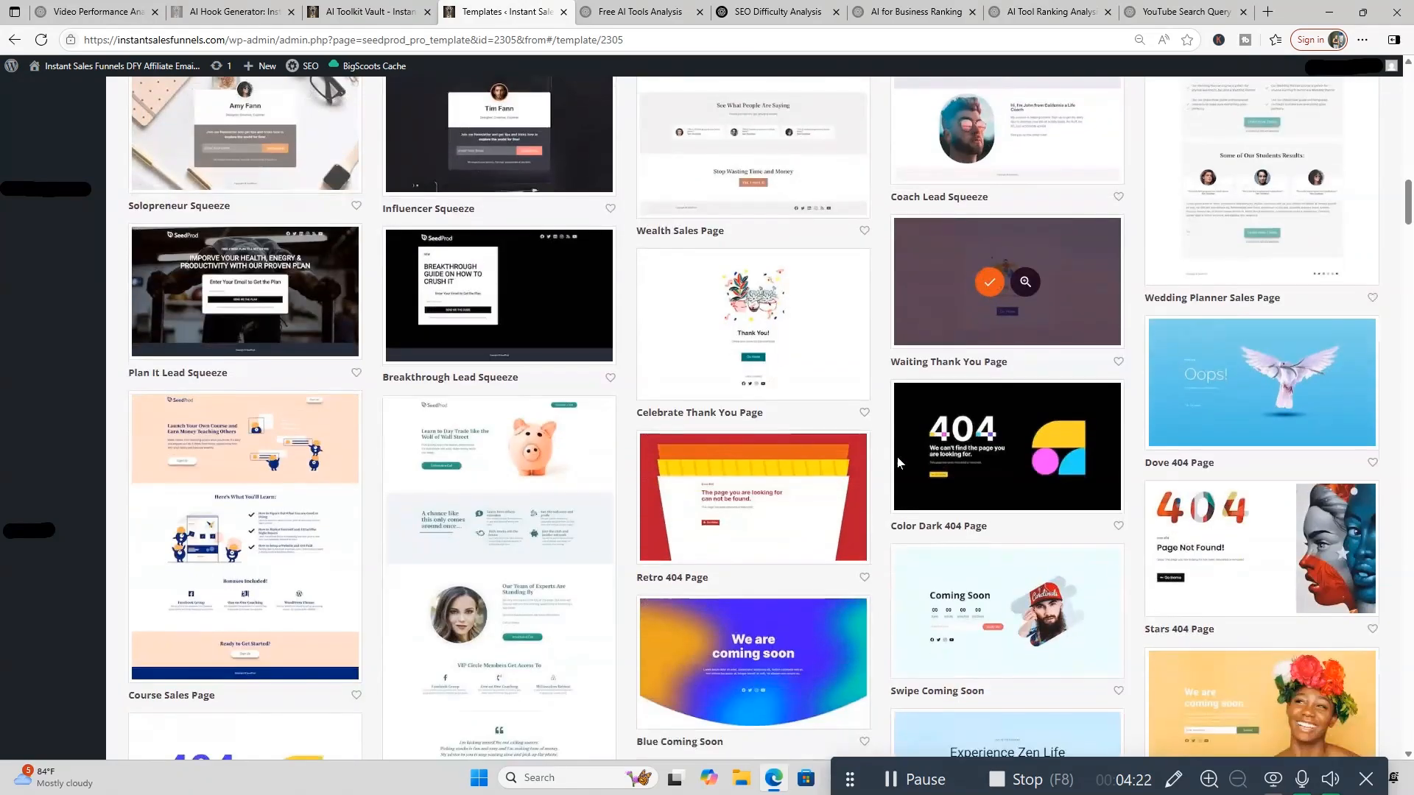
scroll(897, 462, down, 6)
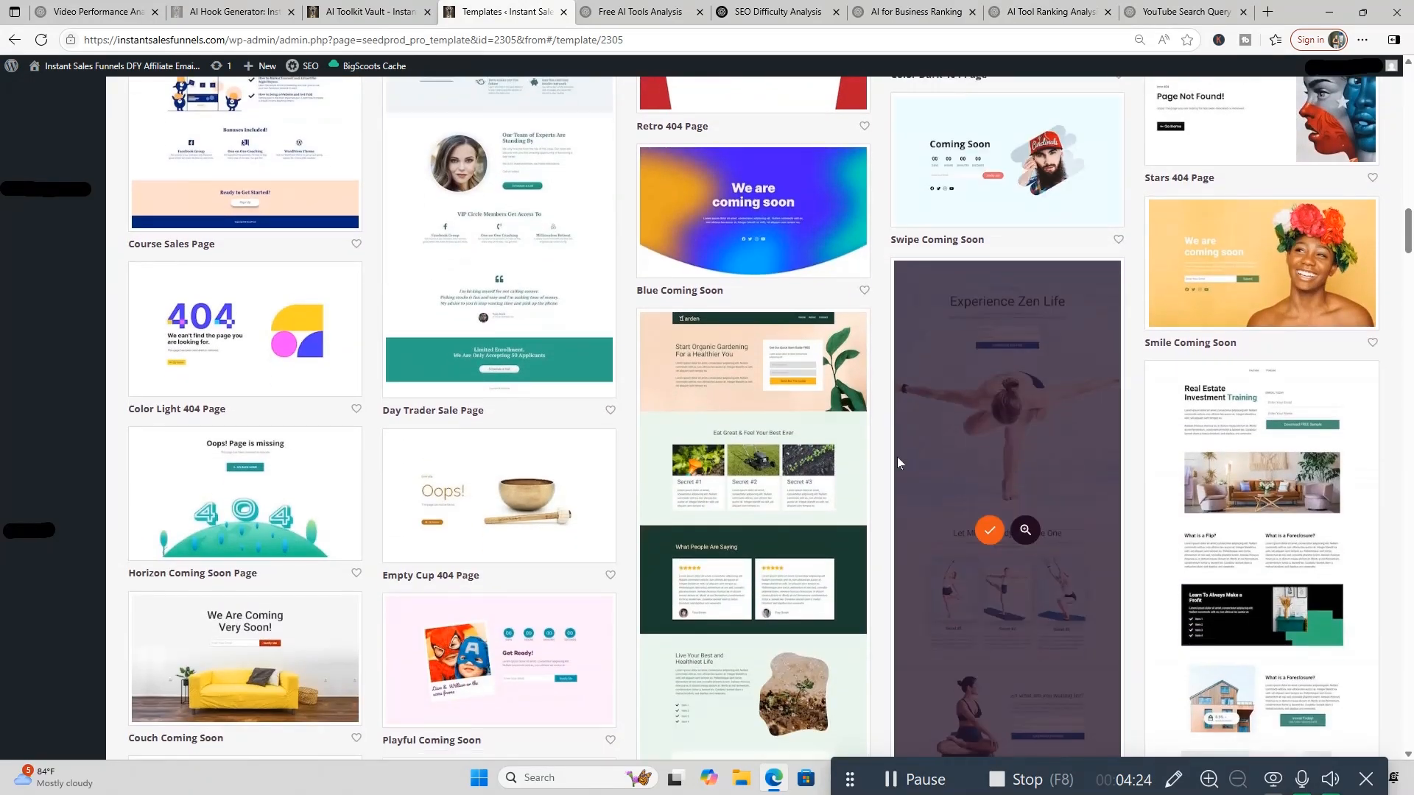
scroll(897, 463, down, 9)
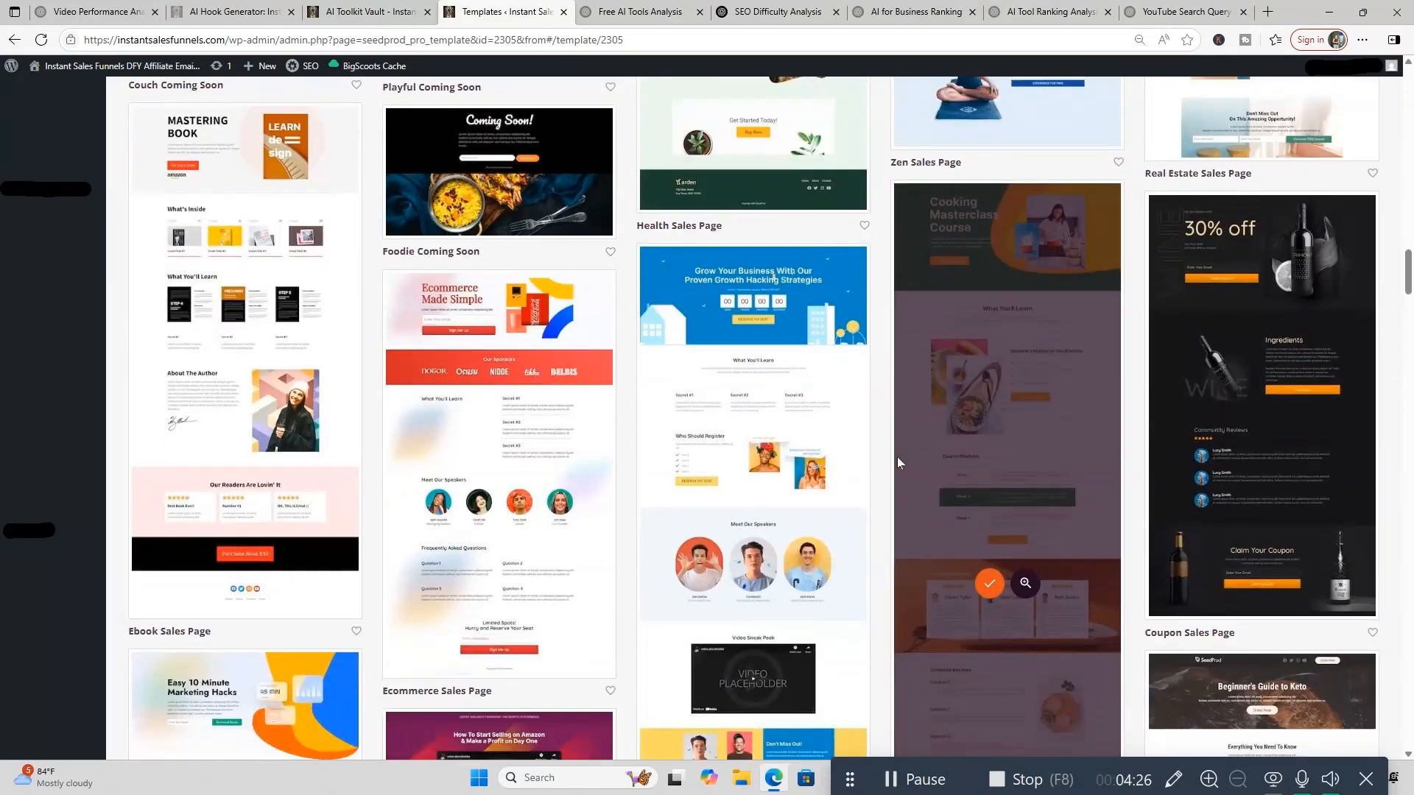
scroll(897, 462, down, 8)
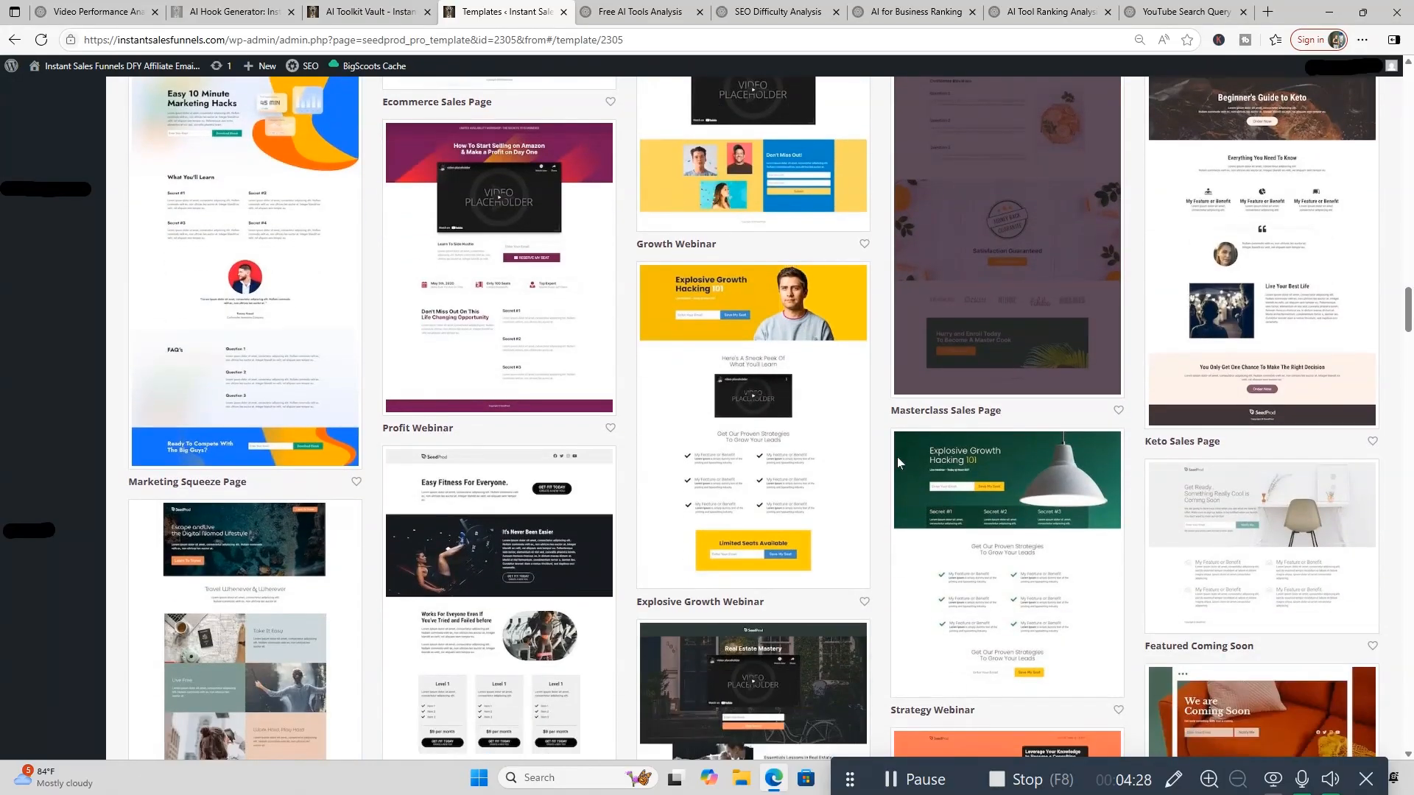
scroll(897, 457, down, 12)
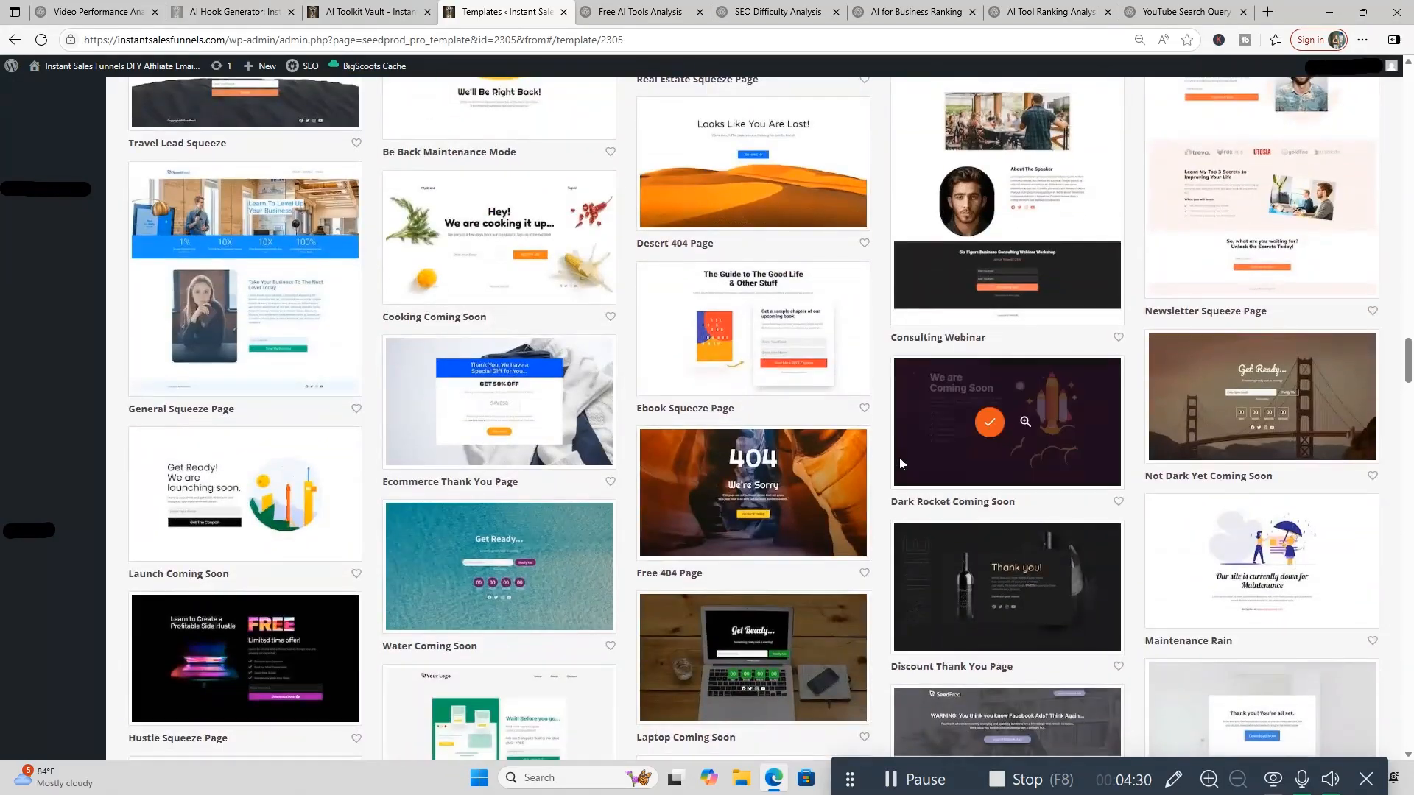
scroll(899, 457, down, 12)
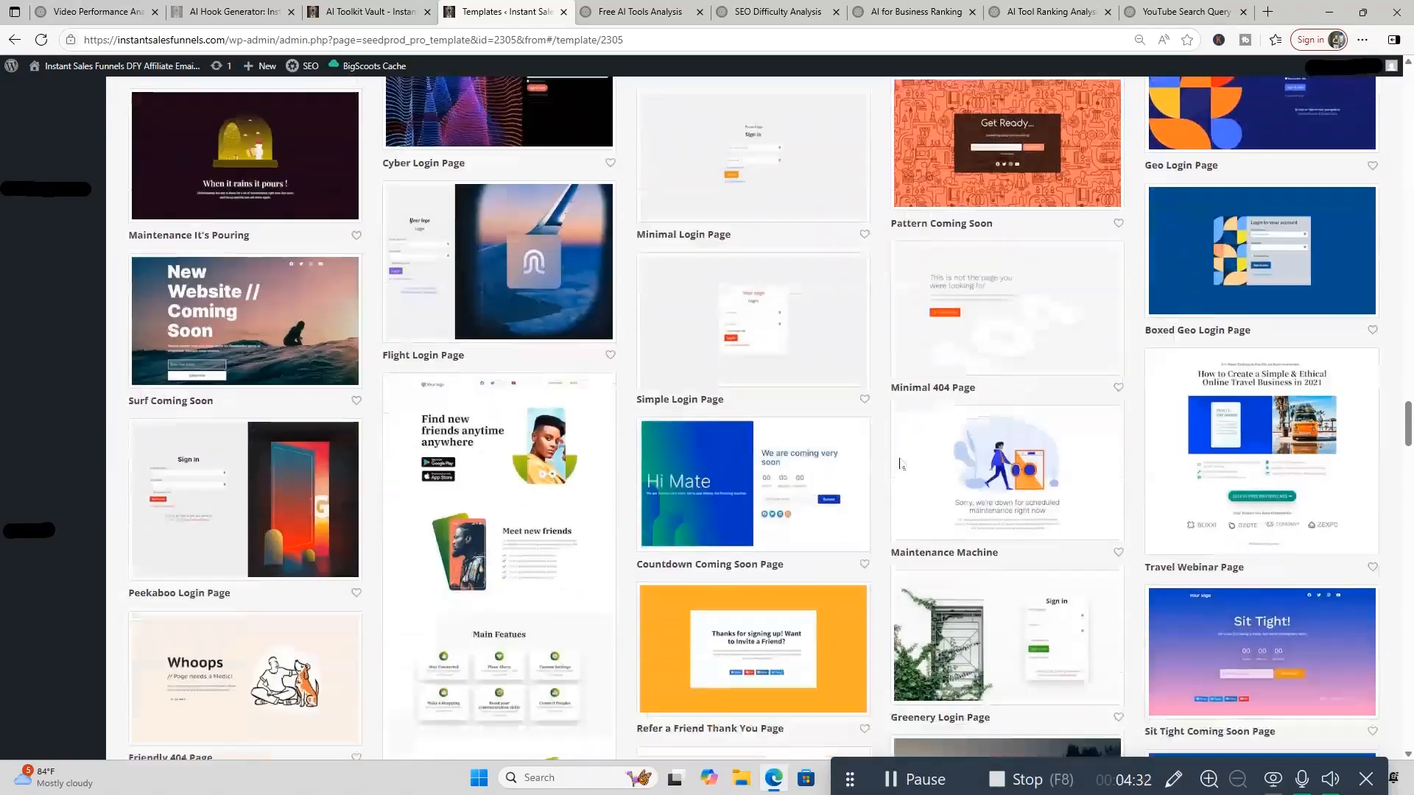
scroll(900, 464, down, 11)
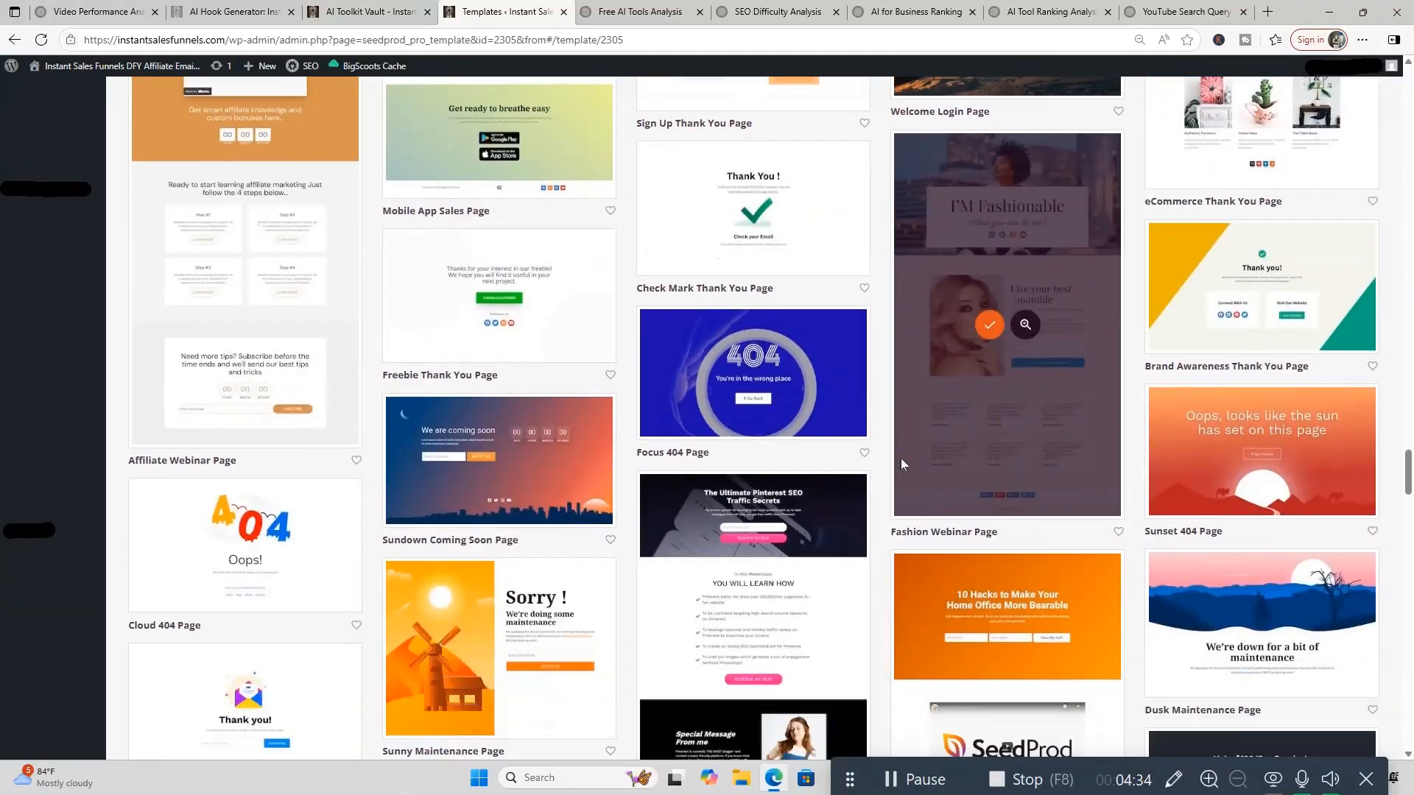
scroll(900, 463, down, 8)
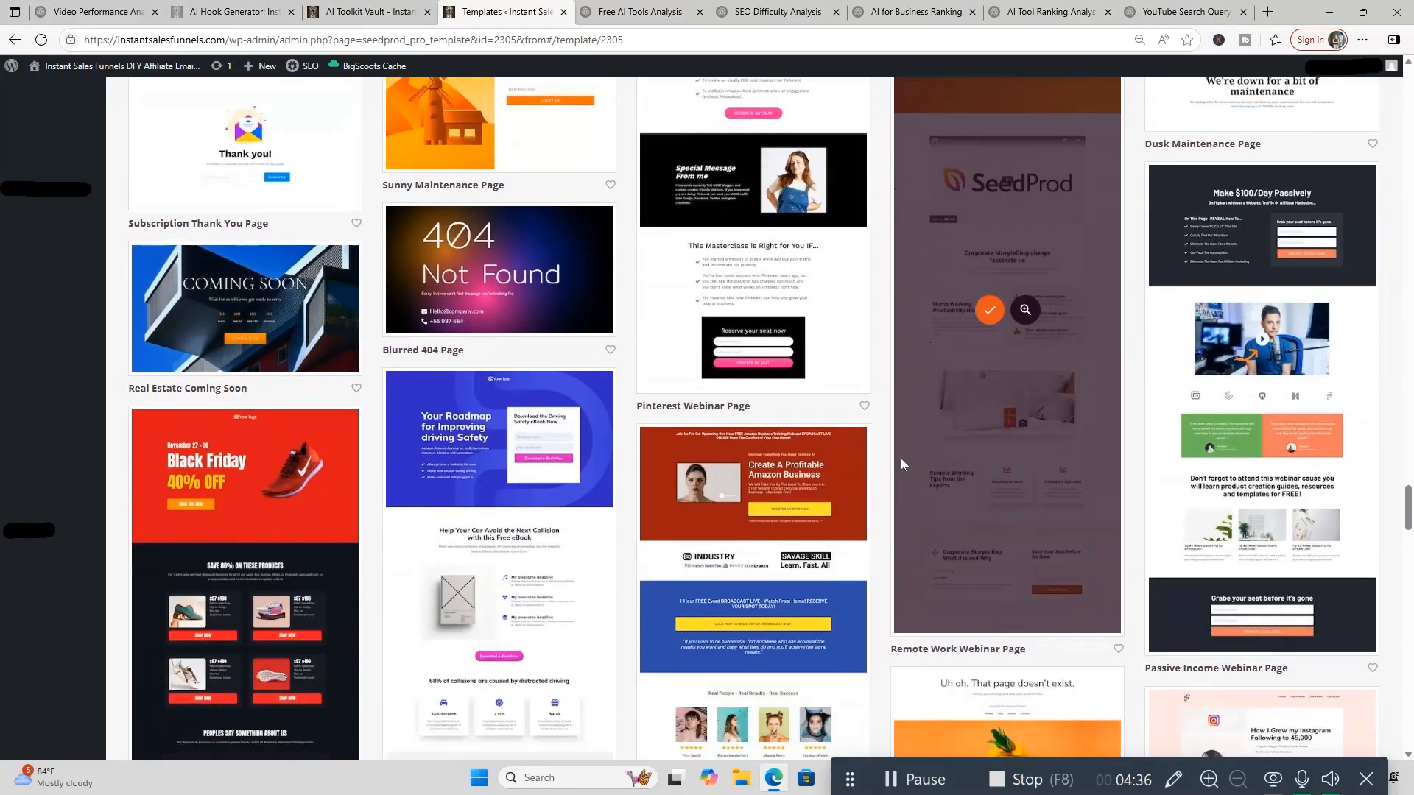
scroll(902, 462, down, 14)
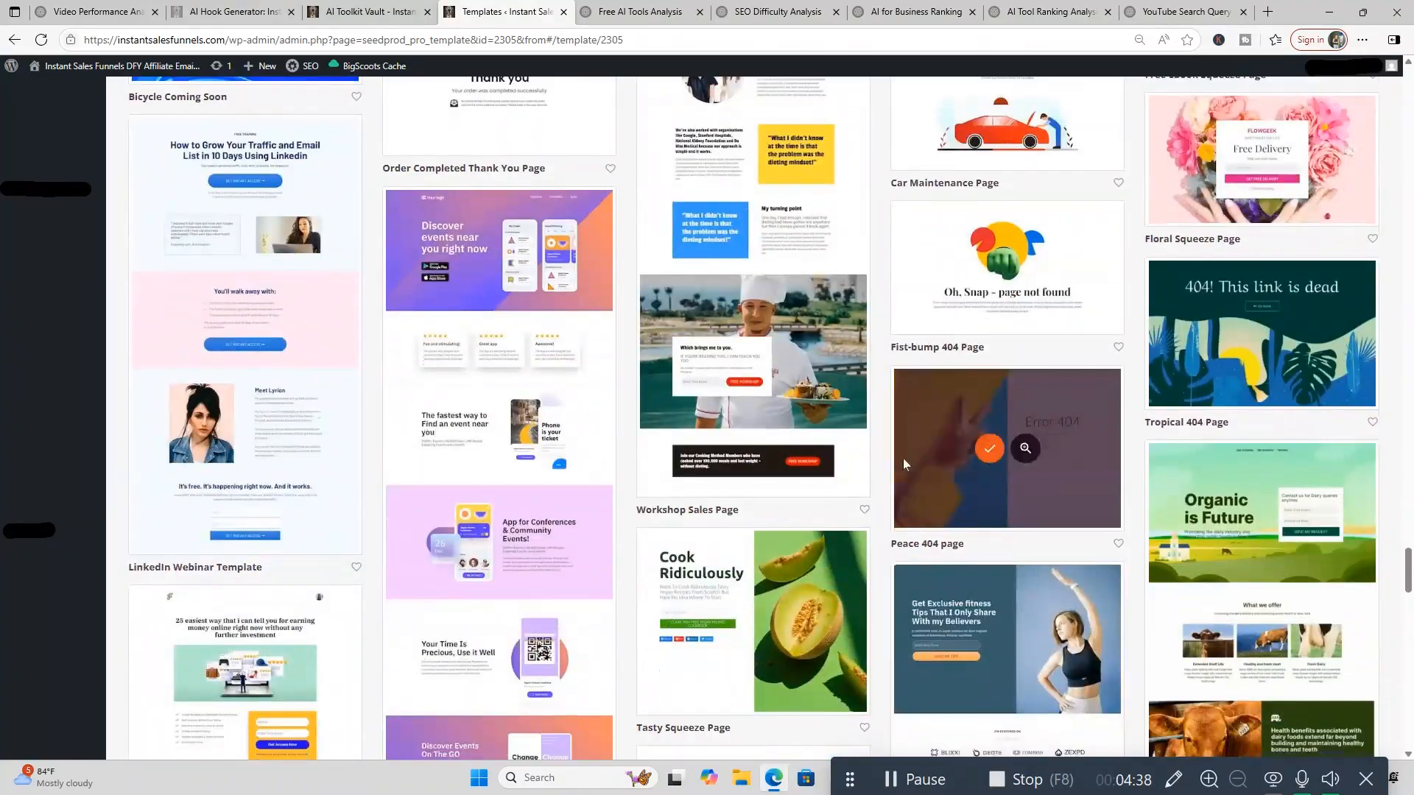
scroll(903, 458, down, 15)
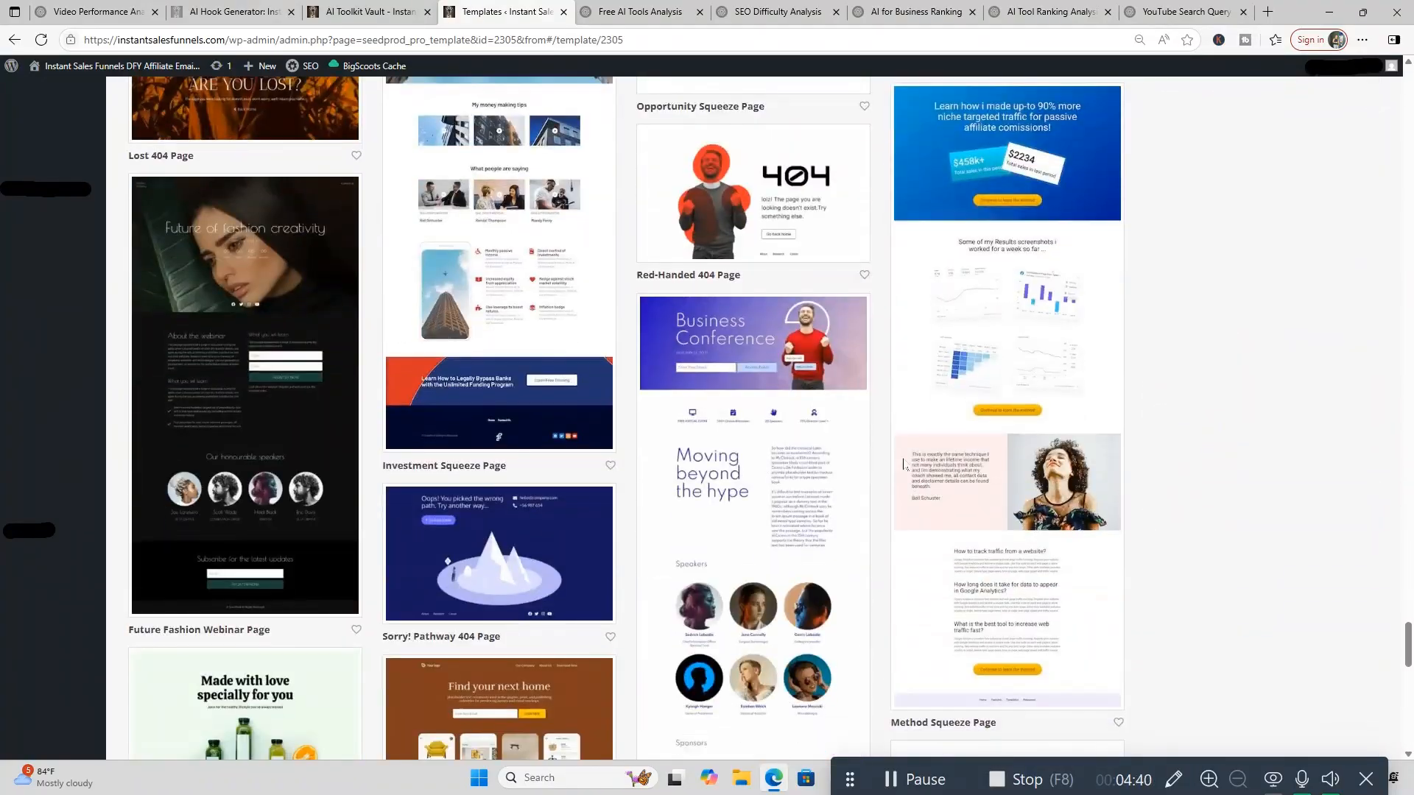
scroll(903, 464, down, 17)
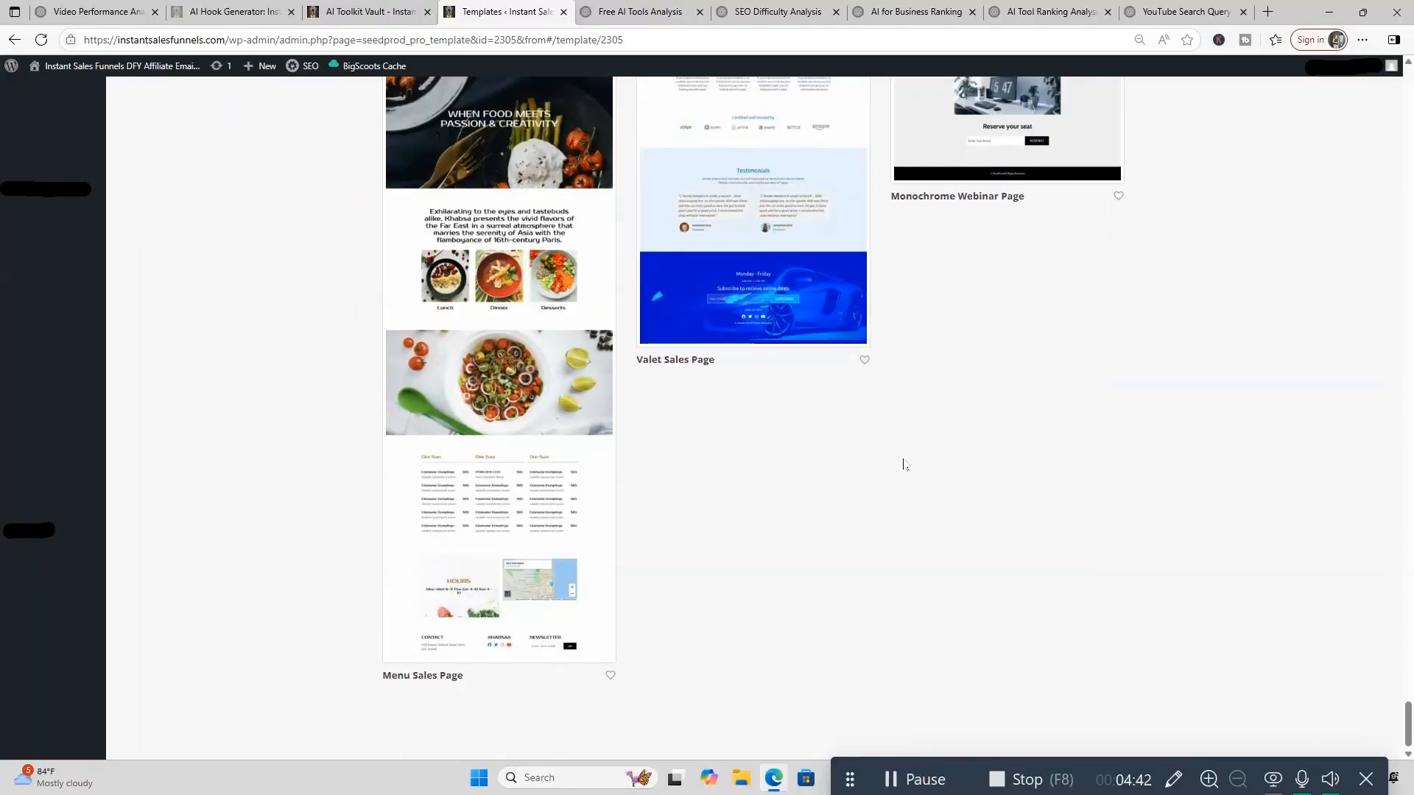
scroll(906, 462, up, 20)
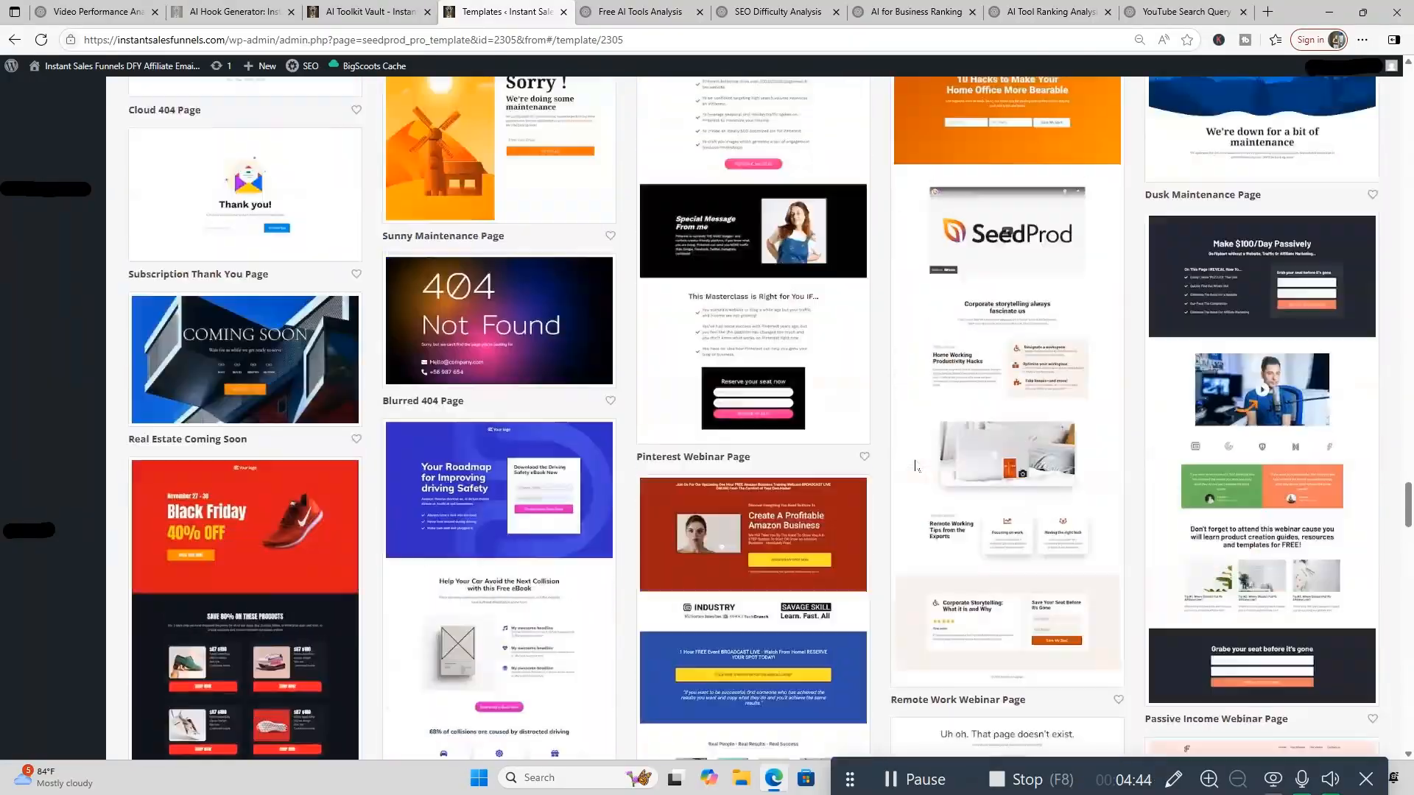
scroll(916, 466, up, 20)
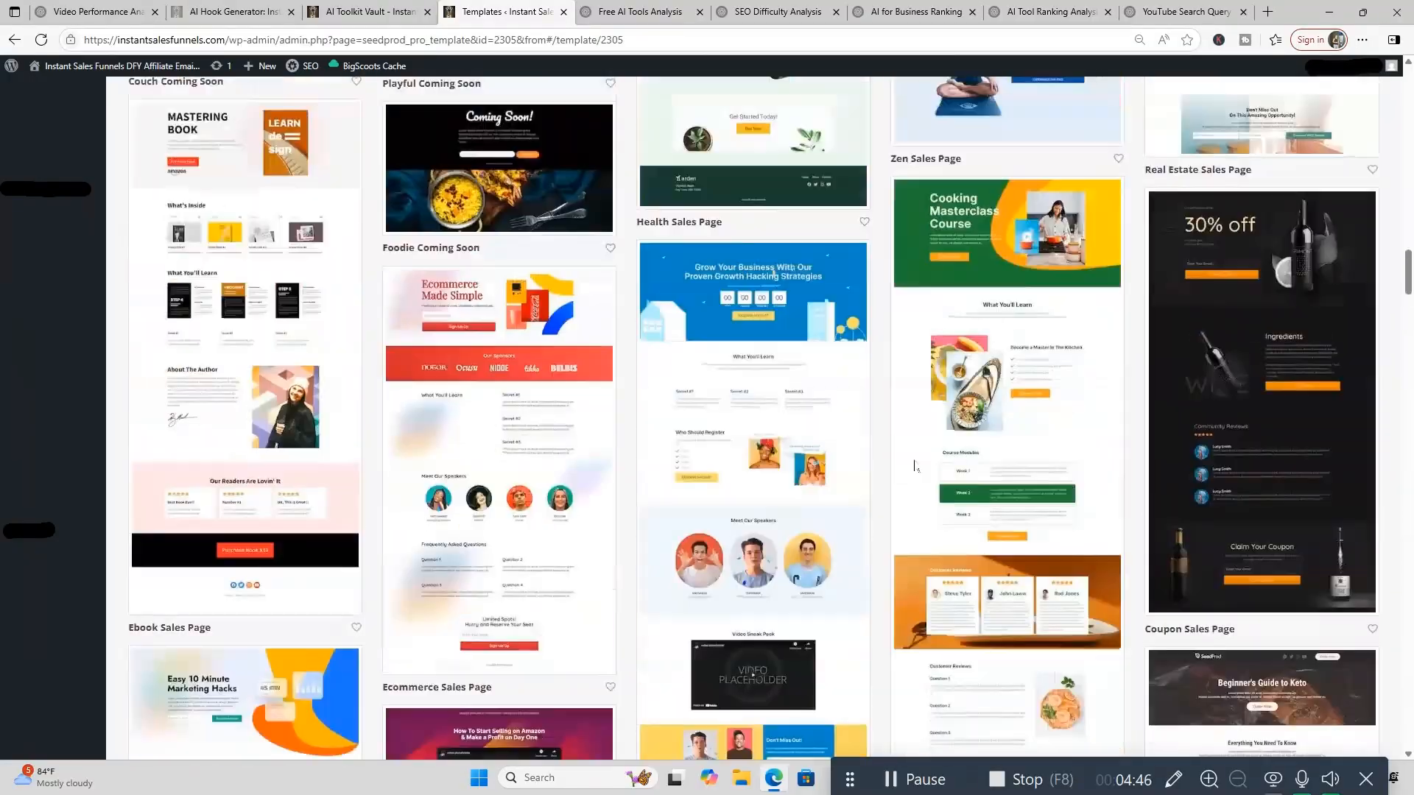
scroll(914, 466, up, 20)
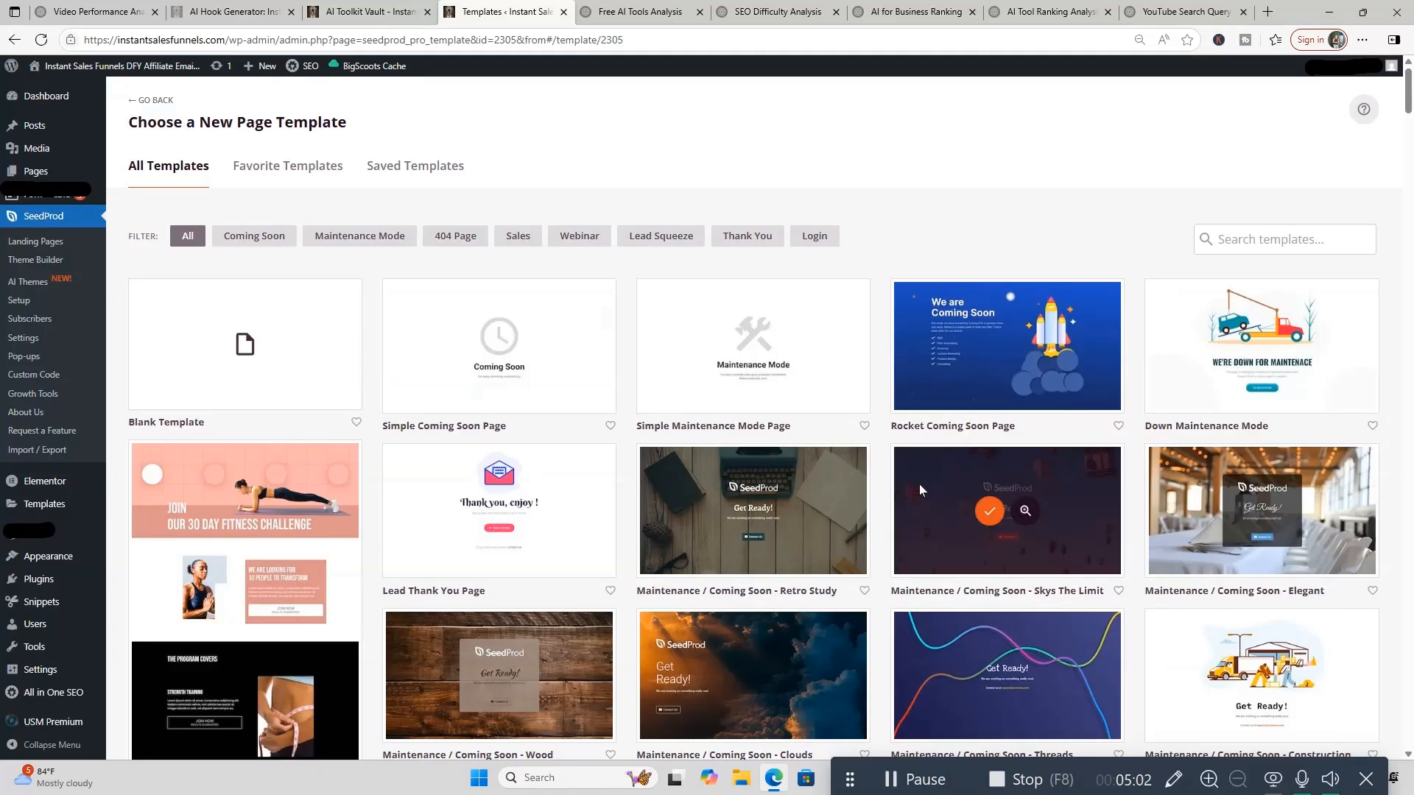
Create a landing page named "fashion" from the Jeans Coming Soon Page template and start editing it
scroll(919, 485, down, 4)
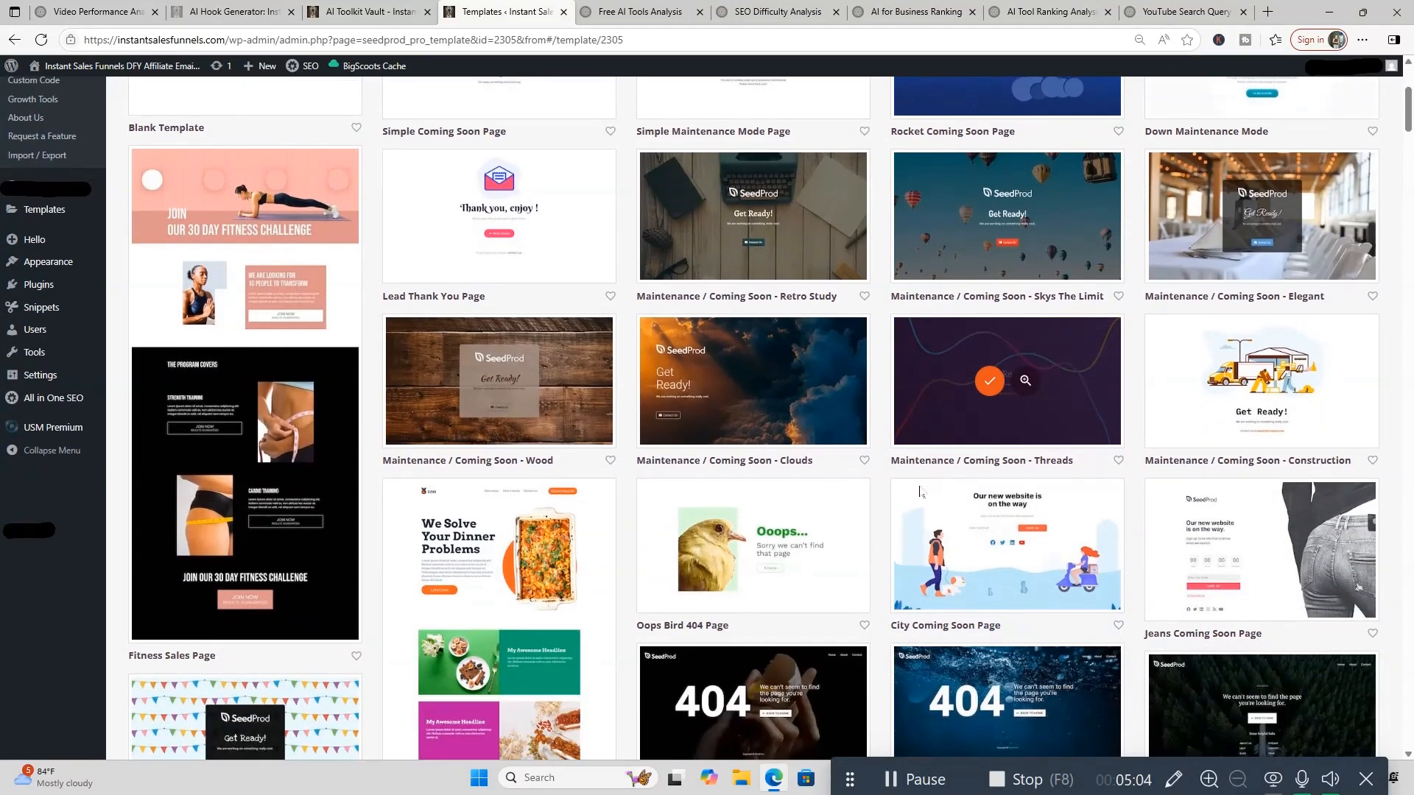
scroll(919, 484, down, 5)
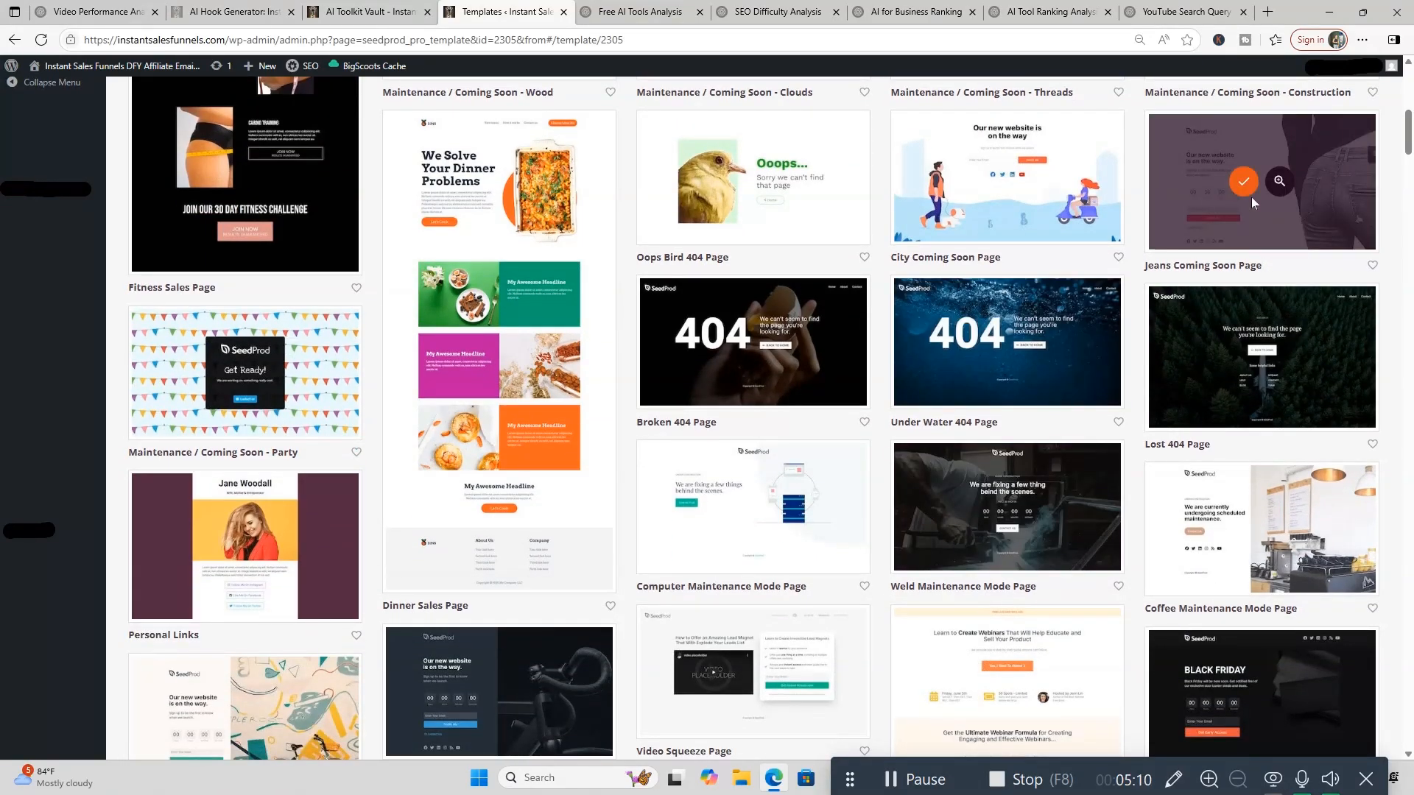
click(1245, 183)
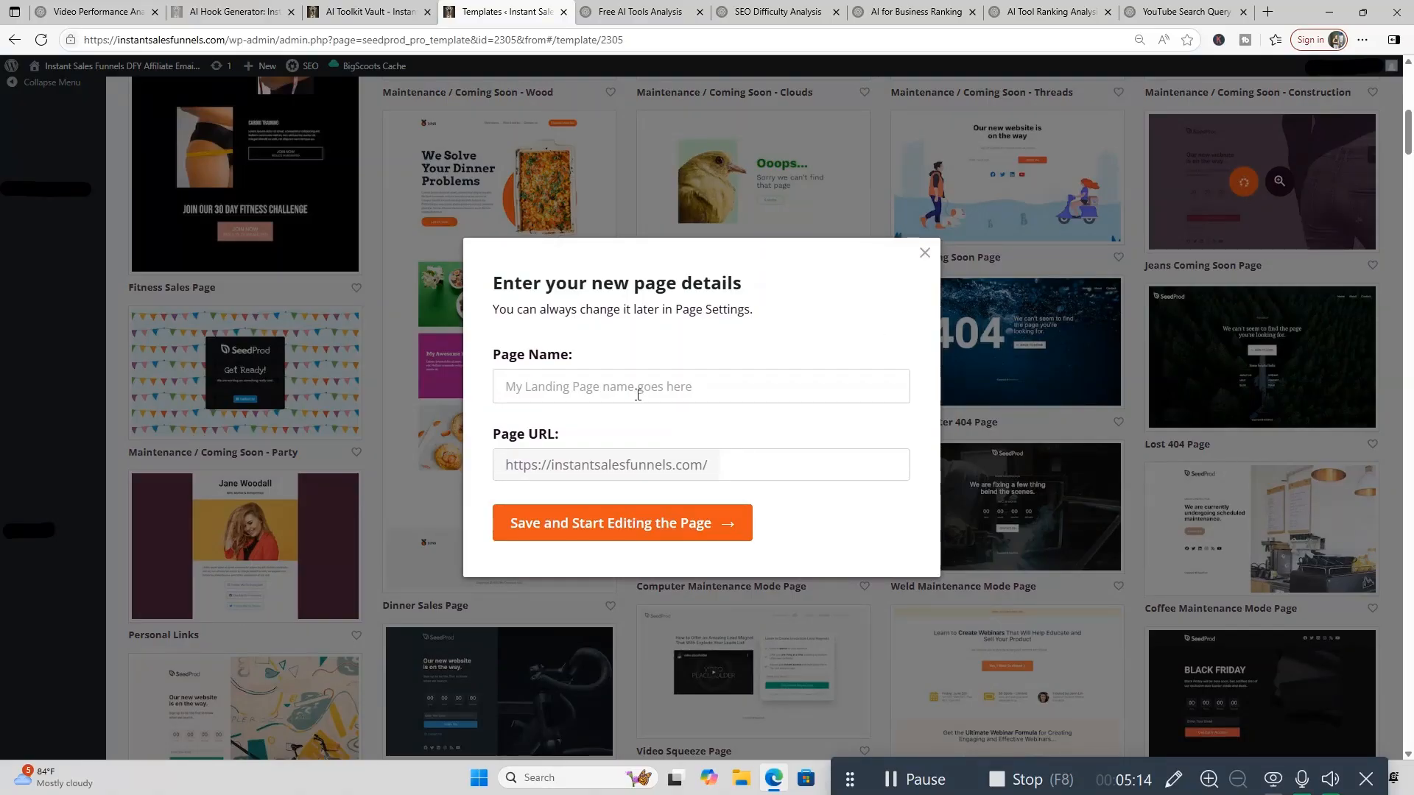
click(555, 383)
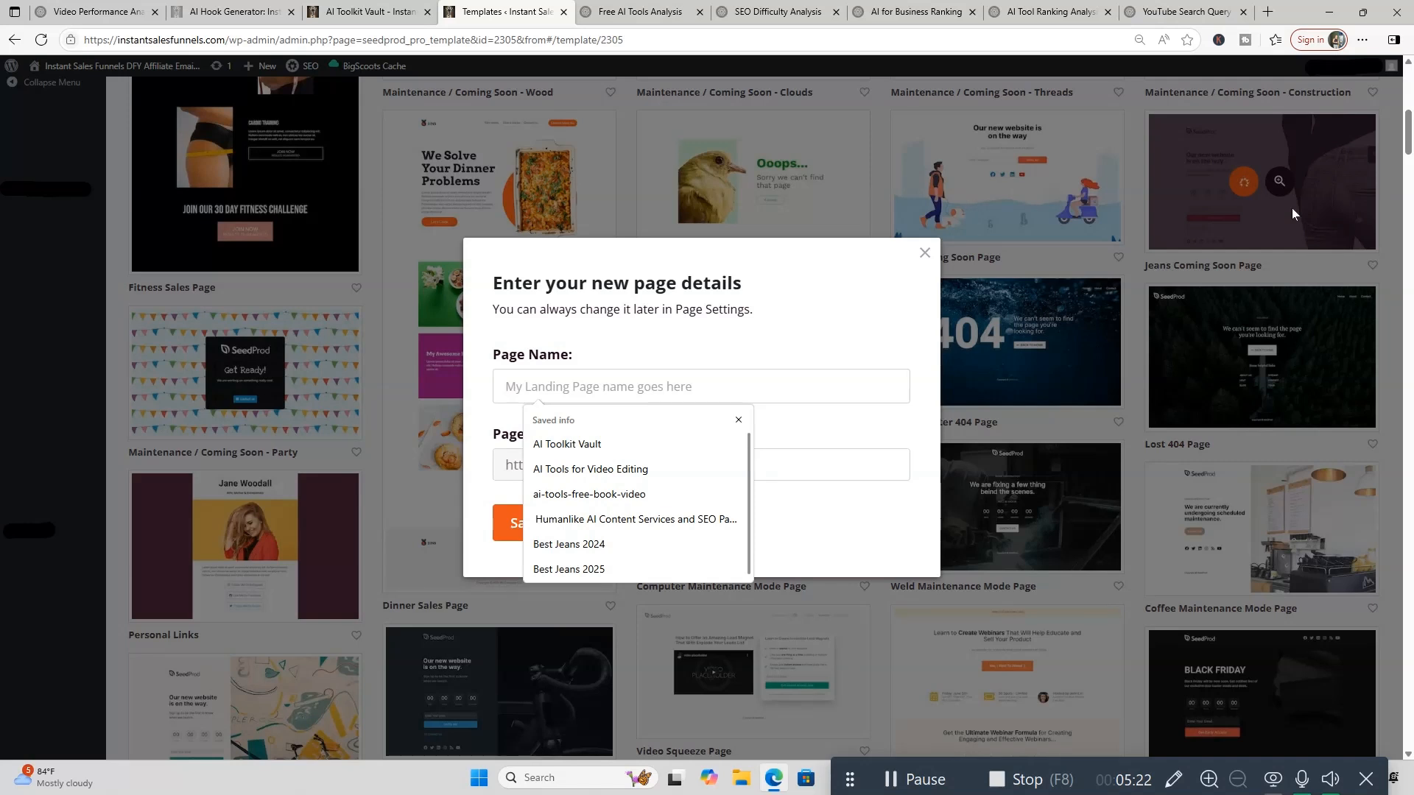
text(fas)
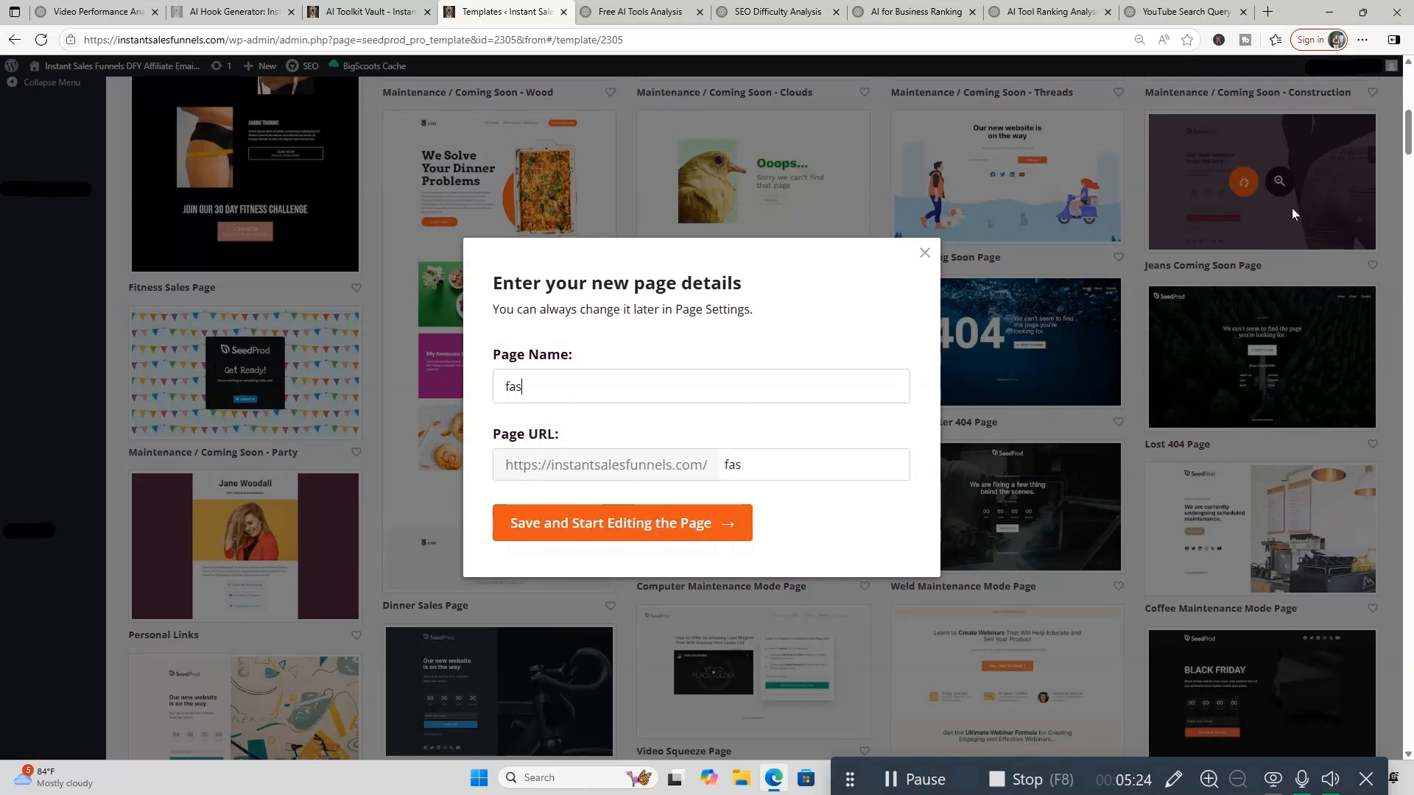
text(hion)
click(647, 532)
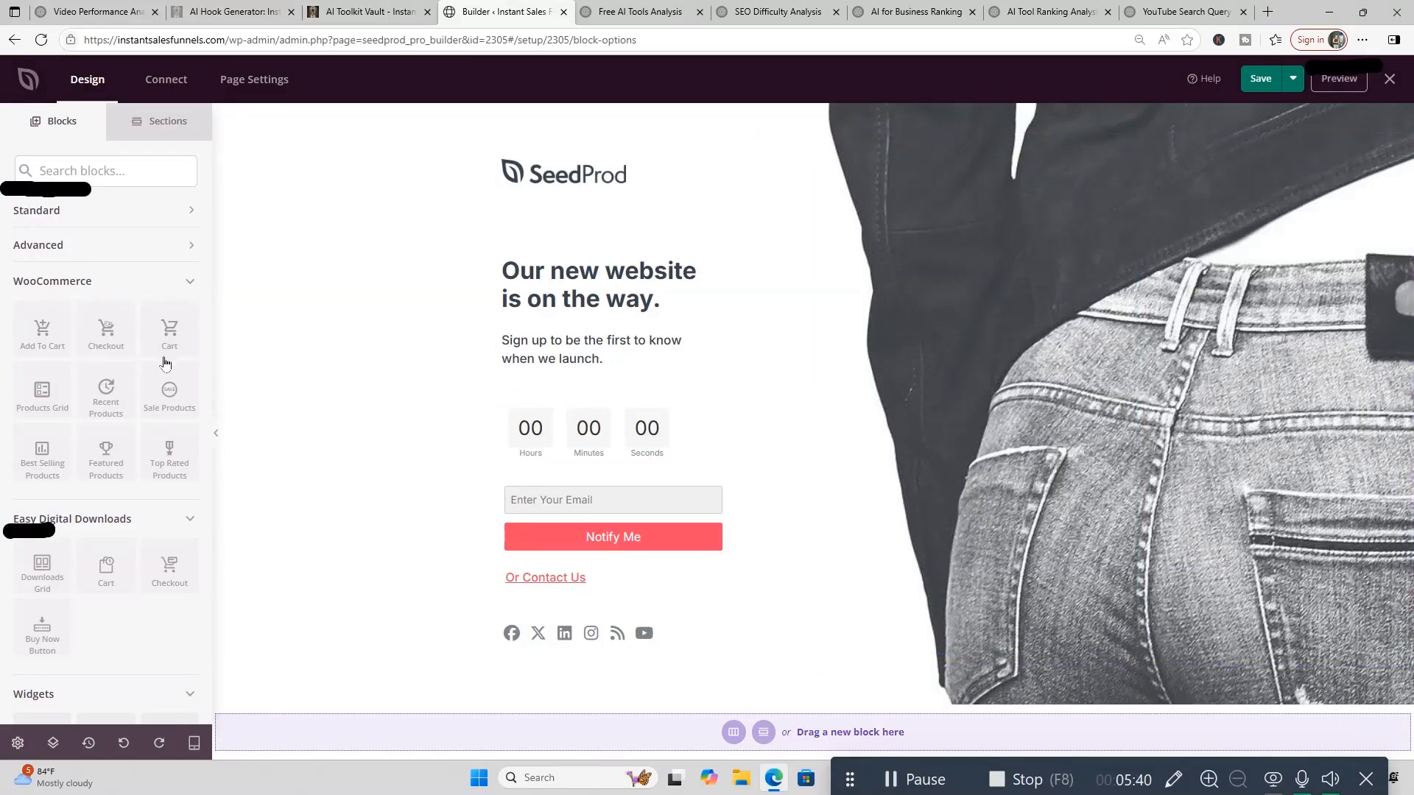
Look through the WooCommerce, Easy Digital Downloads and Widgets blocks available for building the page
scroll(165, 364, down, 1)
scroll(165, 364, up, 1)
scroll(158, 442, down, 2)
scroll(160, 438, down, 6)
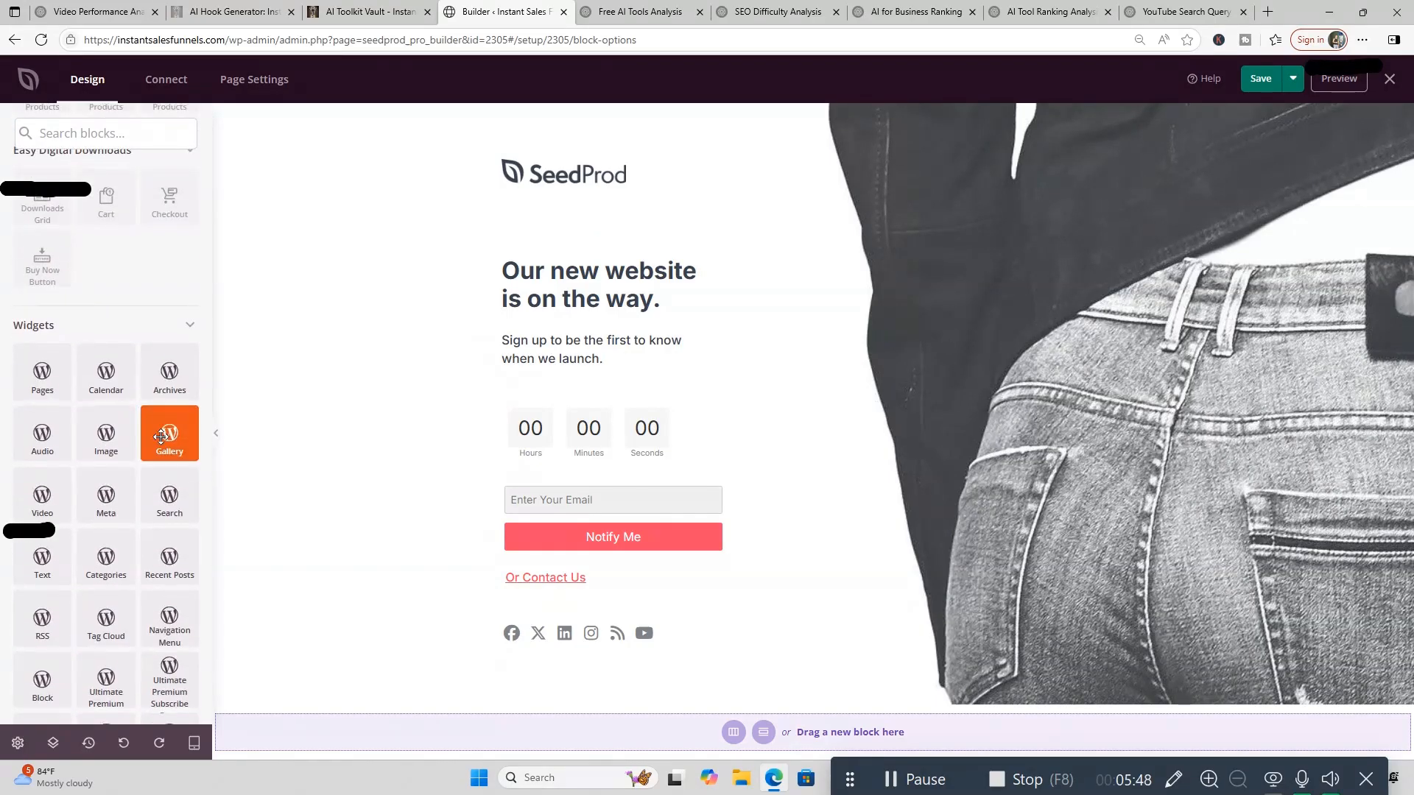
scroll(163, 438, up, 8)
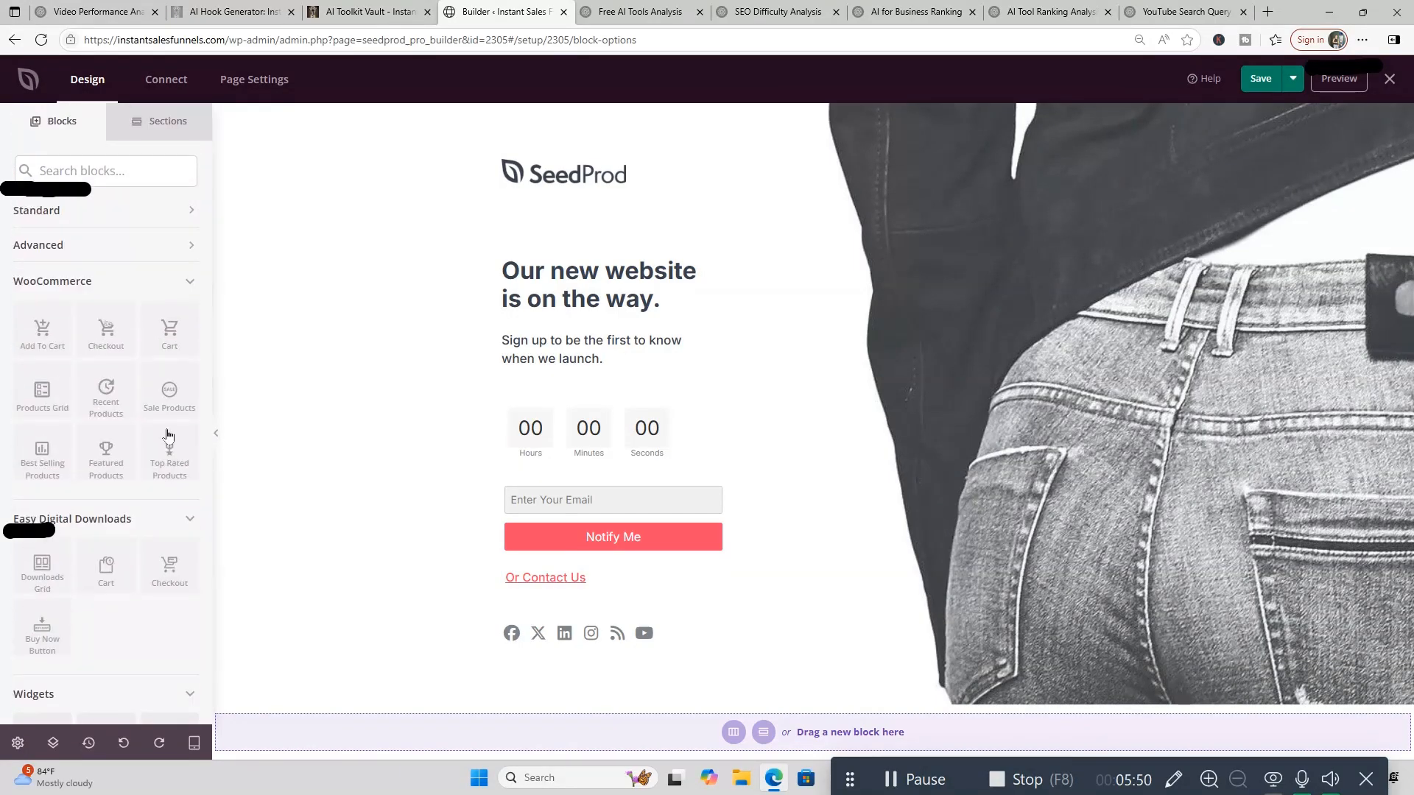
Replace the SeedProd logo image at the top of the page with the black-text InstantSalesFunnels.com logo from the media library
click(582, 186)
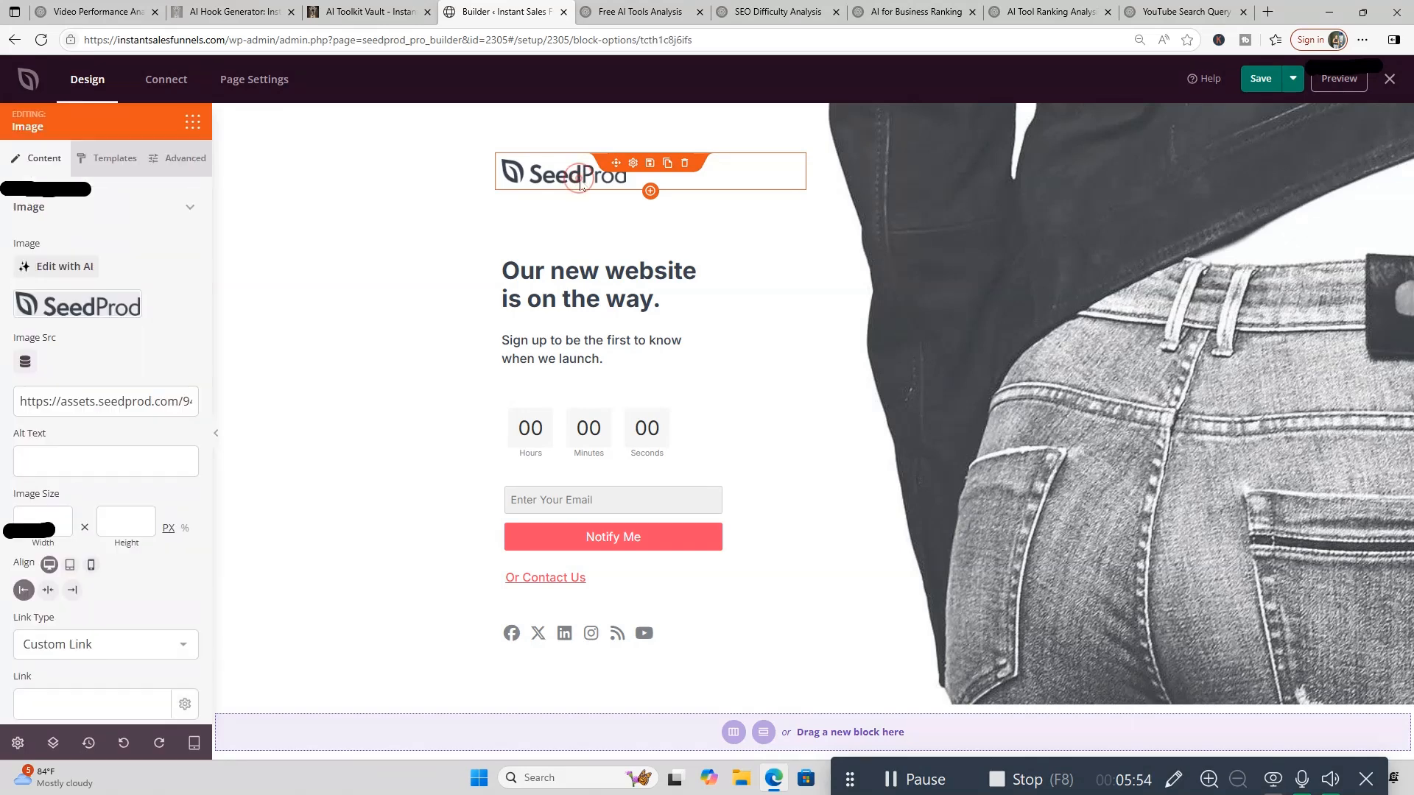
mouse_move(79, 313)
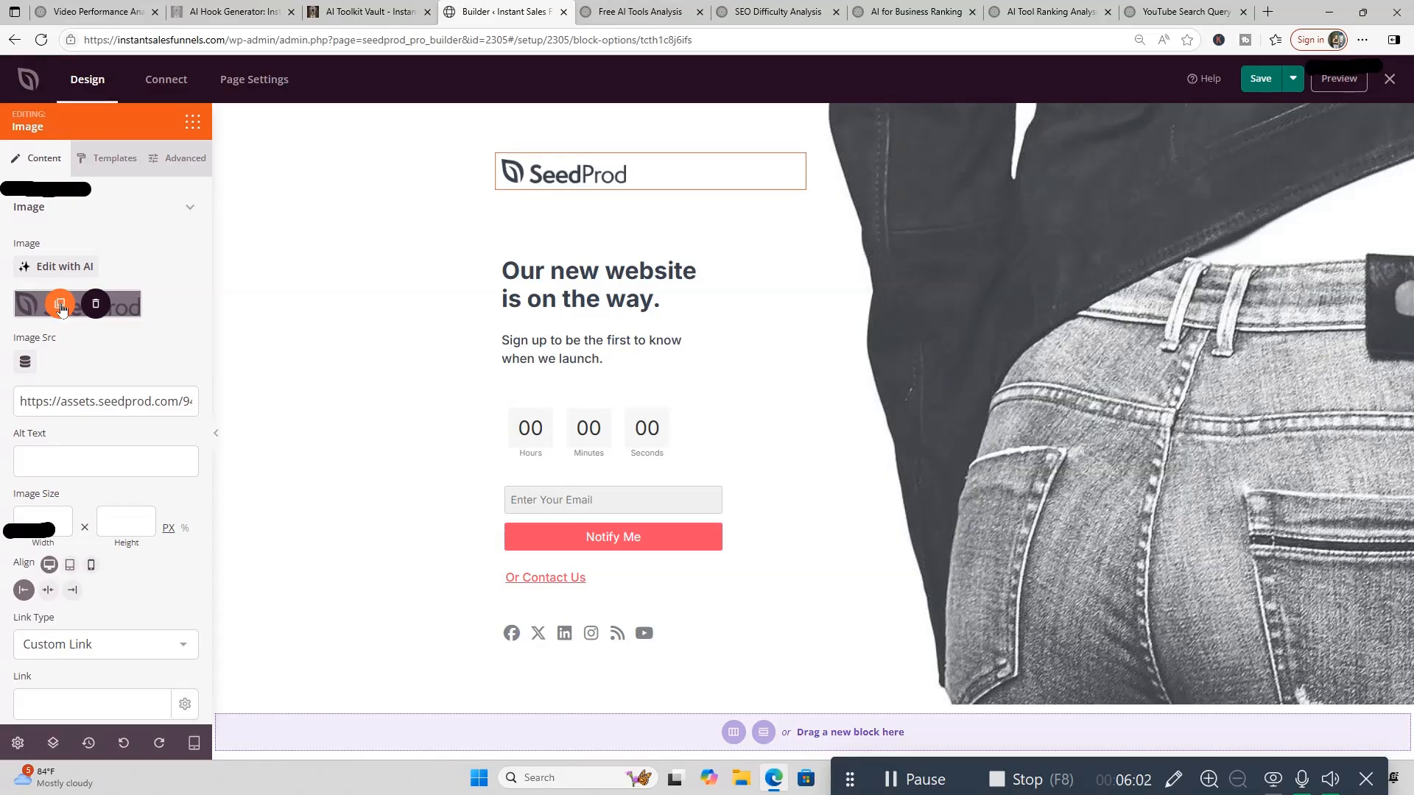
click(61, 305)
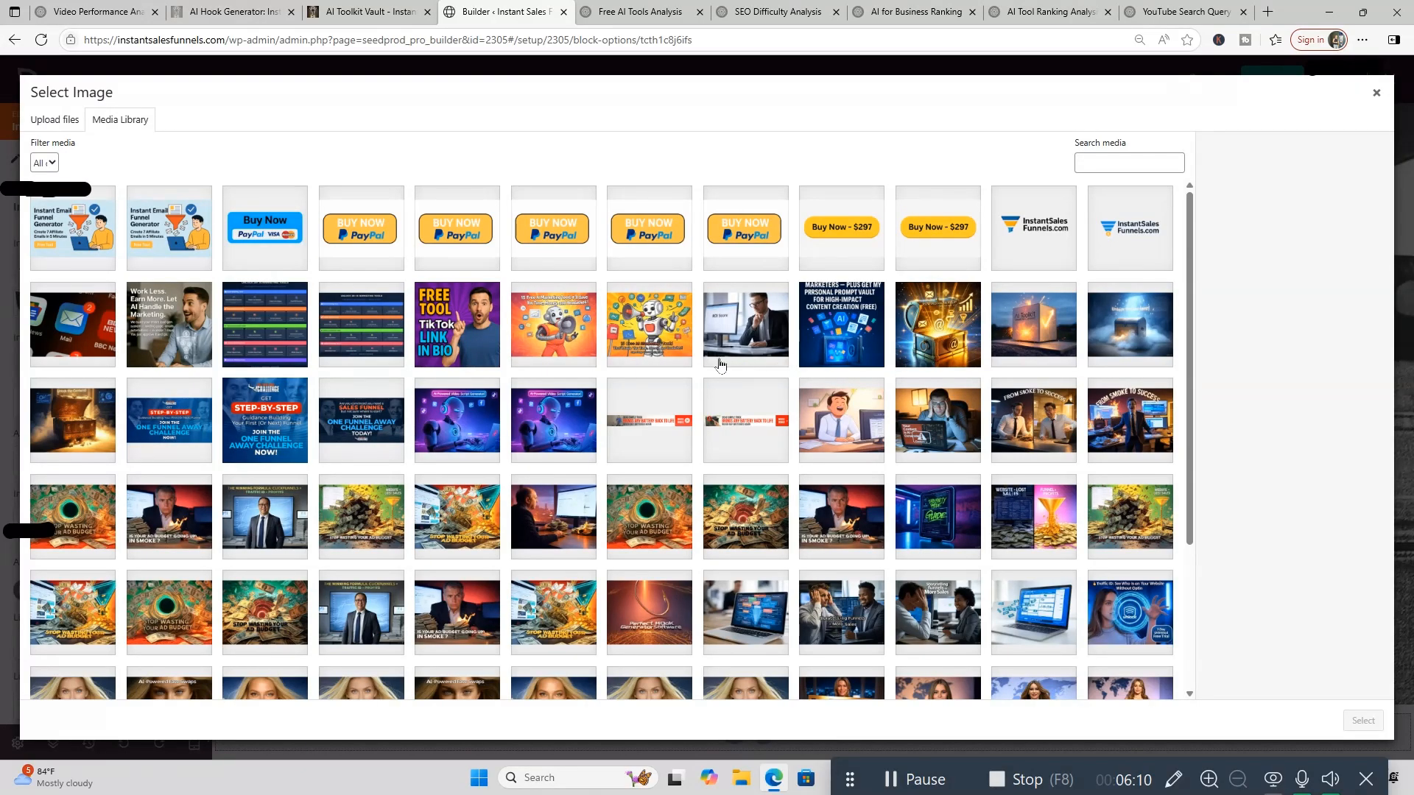
scroll(499, 467, down, 5)
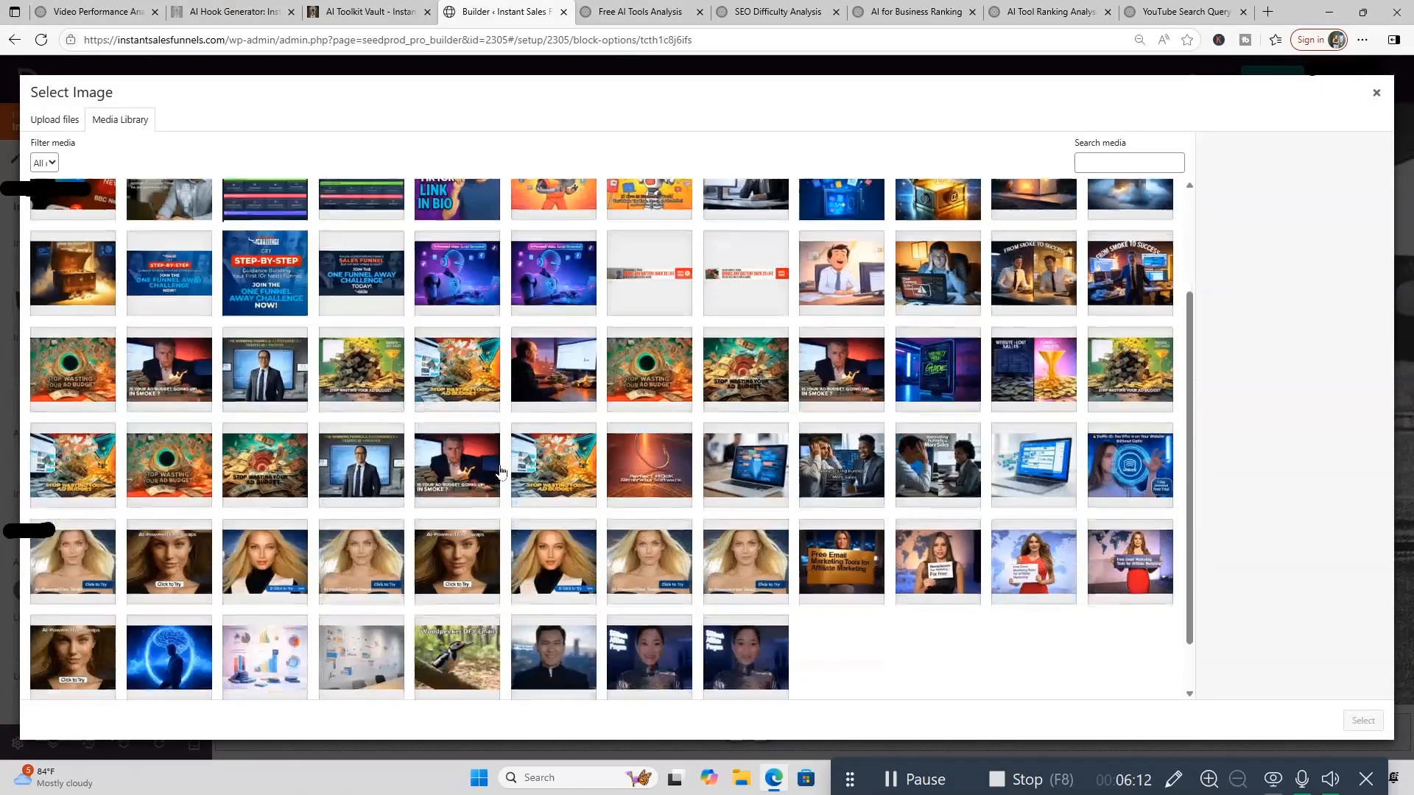
scroll(500, 470, up, 2)
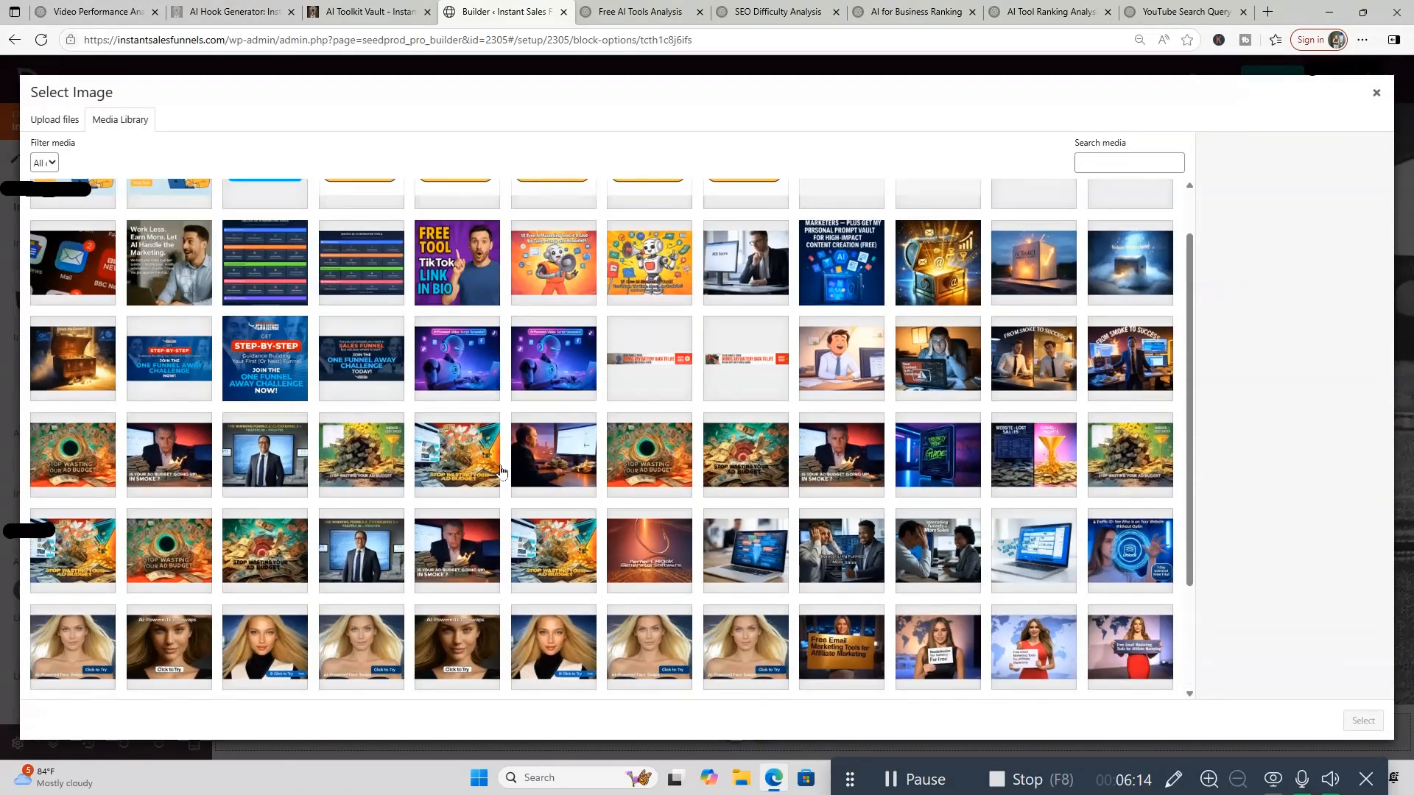
scroll(500, 470, up, 1)
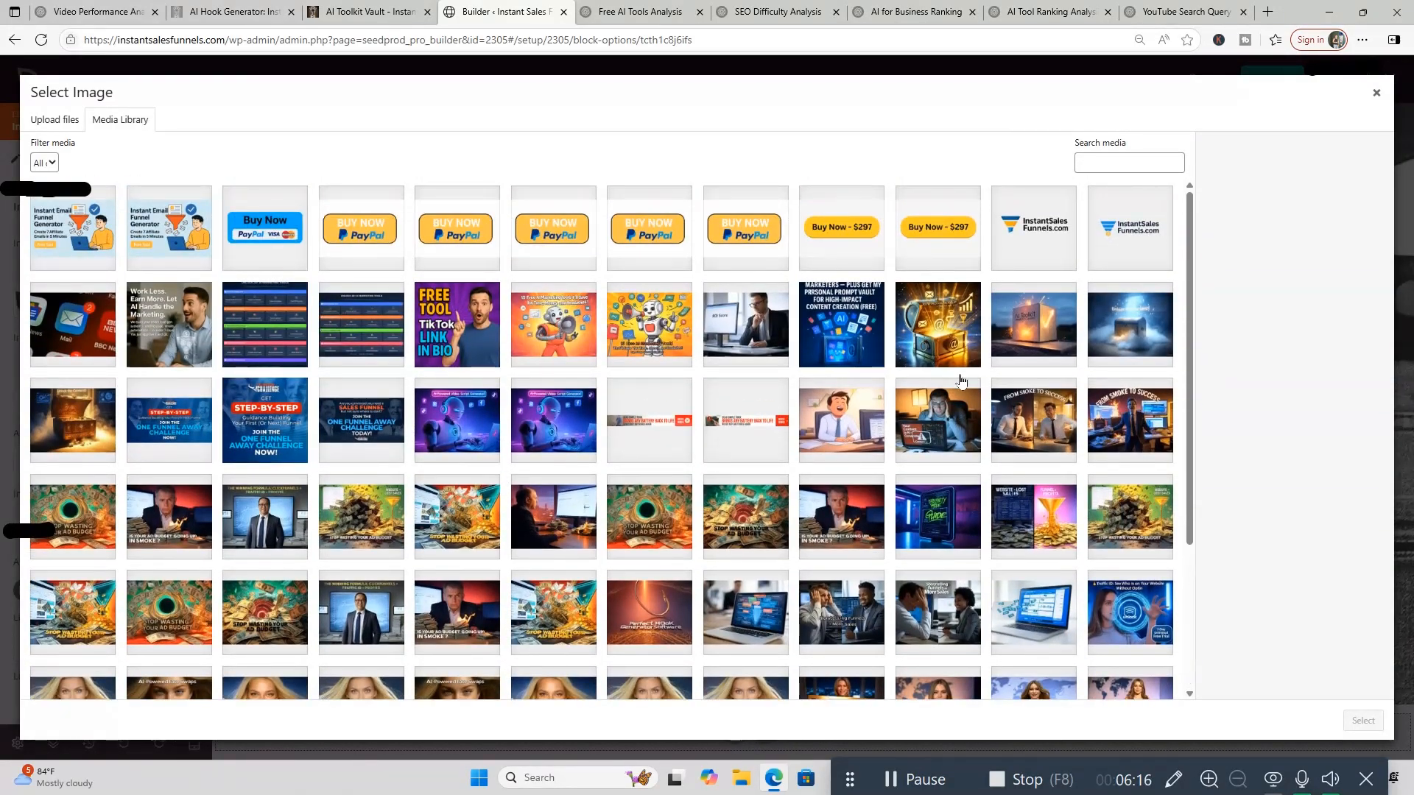
click(1048, 236)
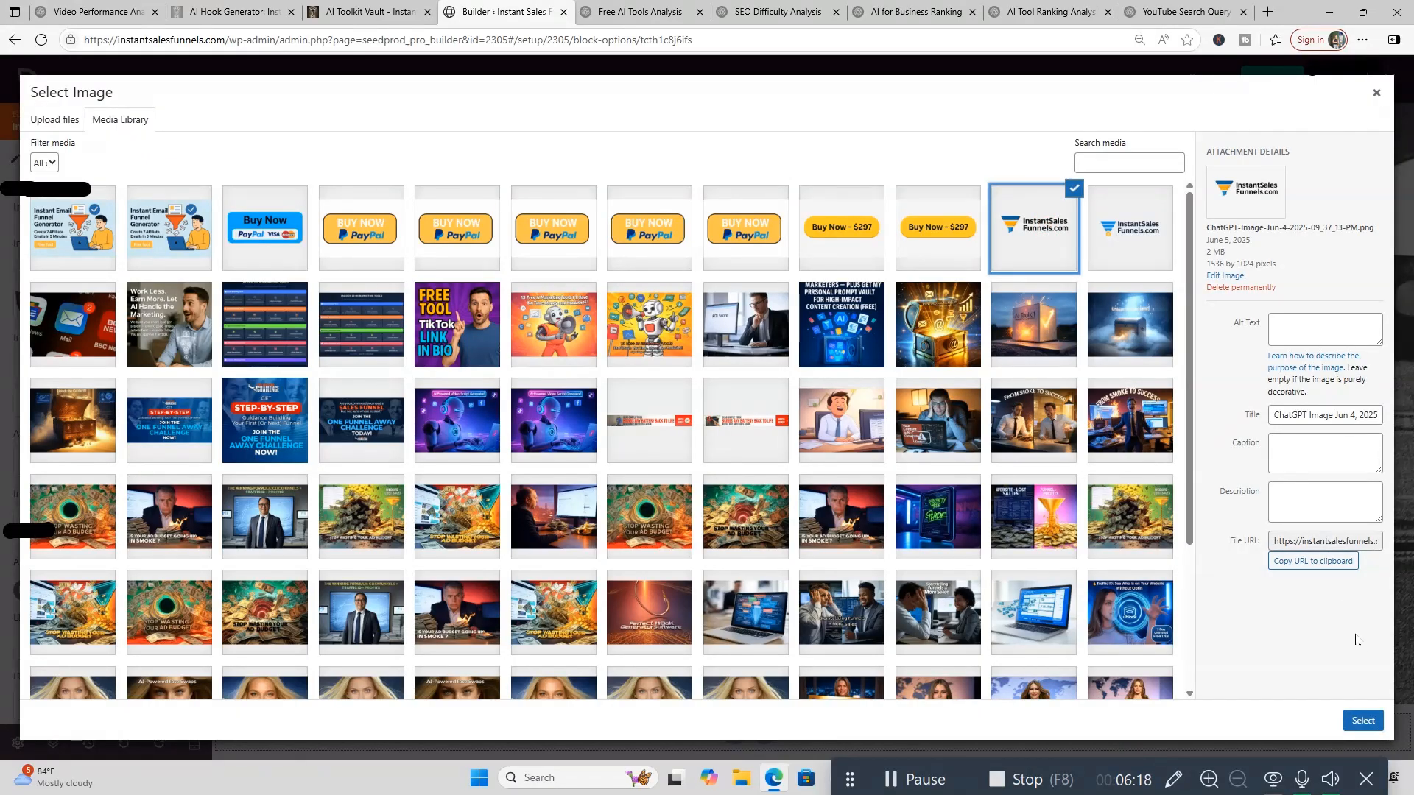
click(1361, 722)
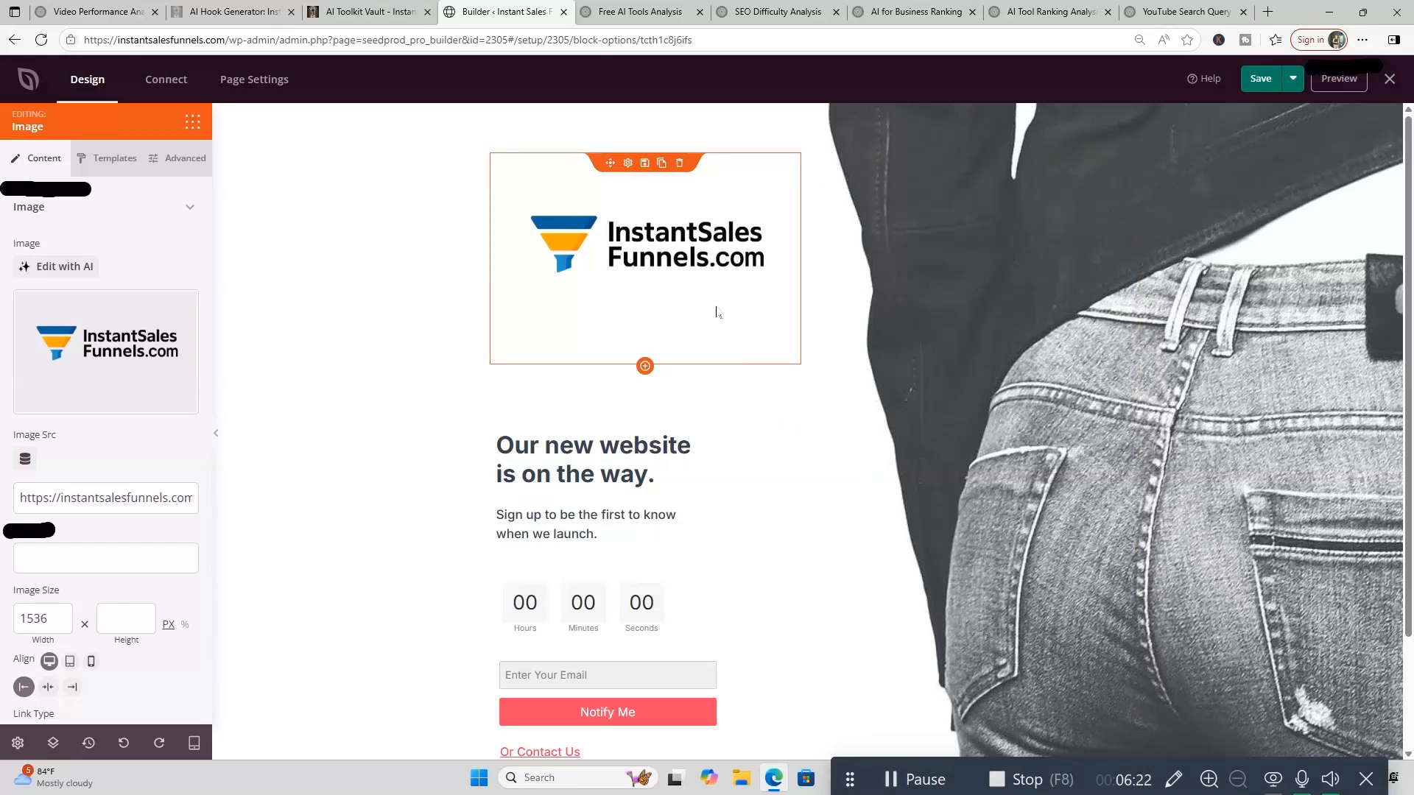
Look through the Standard, Advanced, Easy Digital Downloads and Widgets blocks available for the page
click(435, 343)
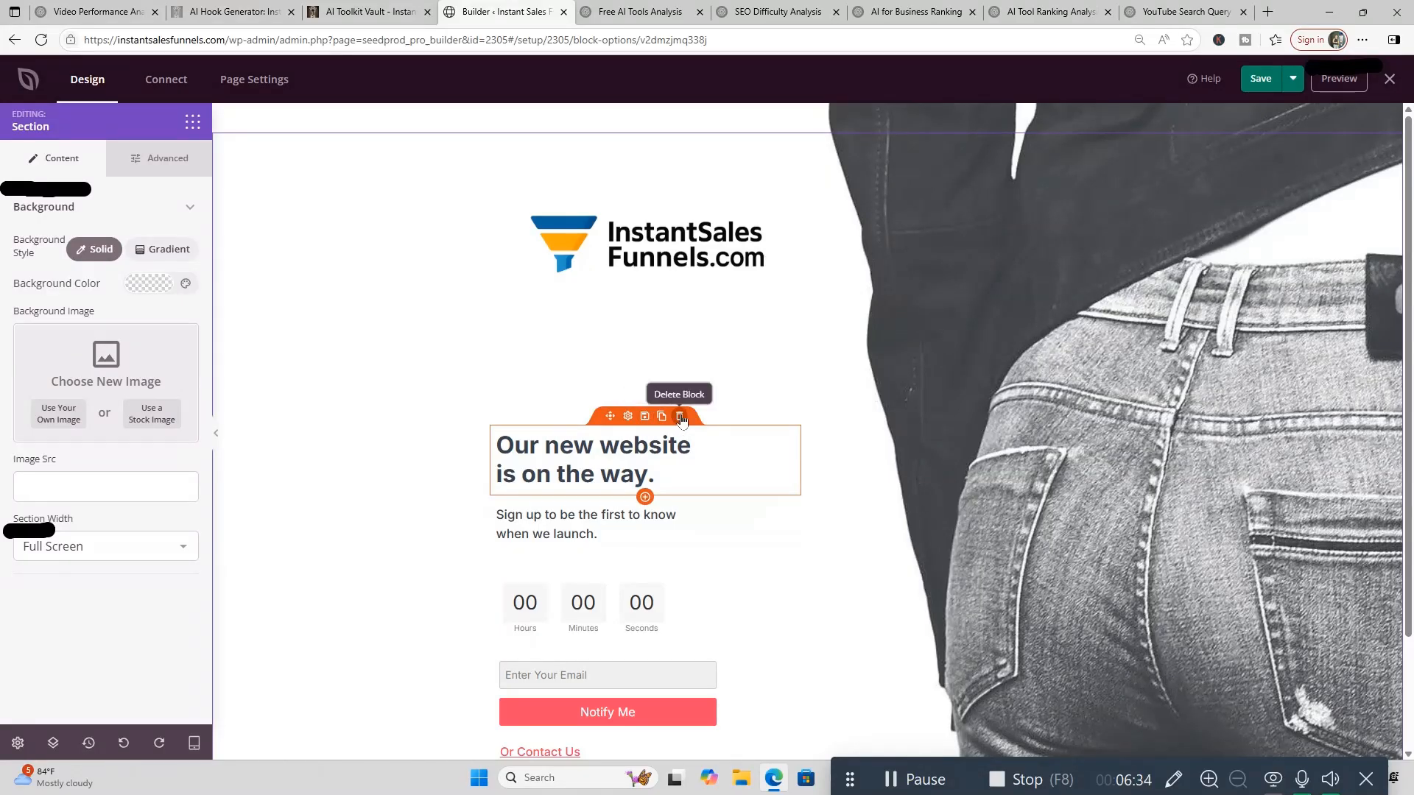
click(94, 86)
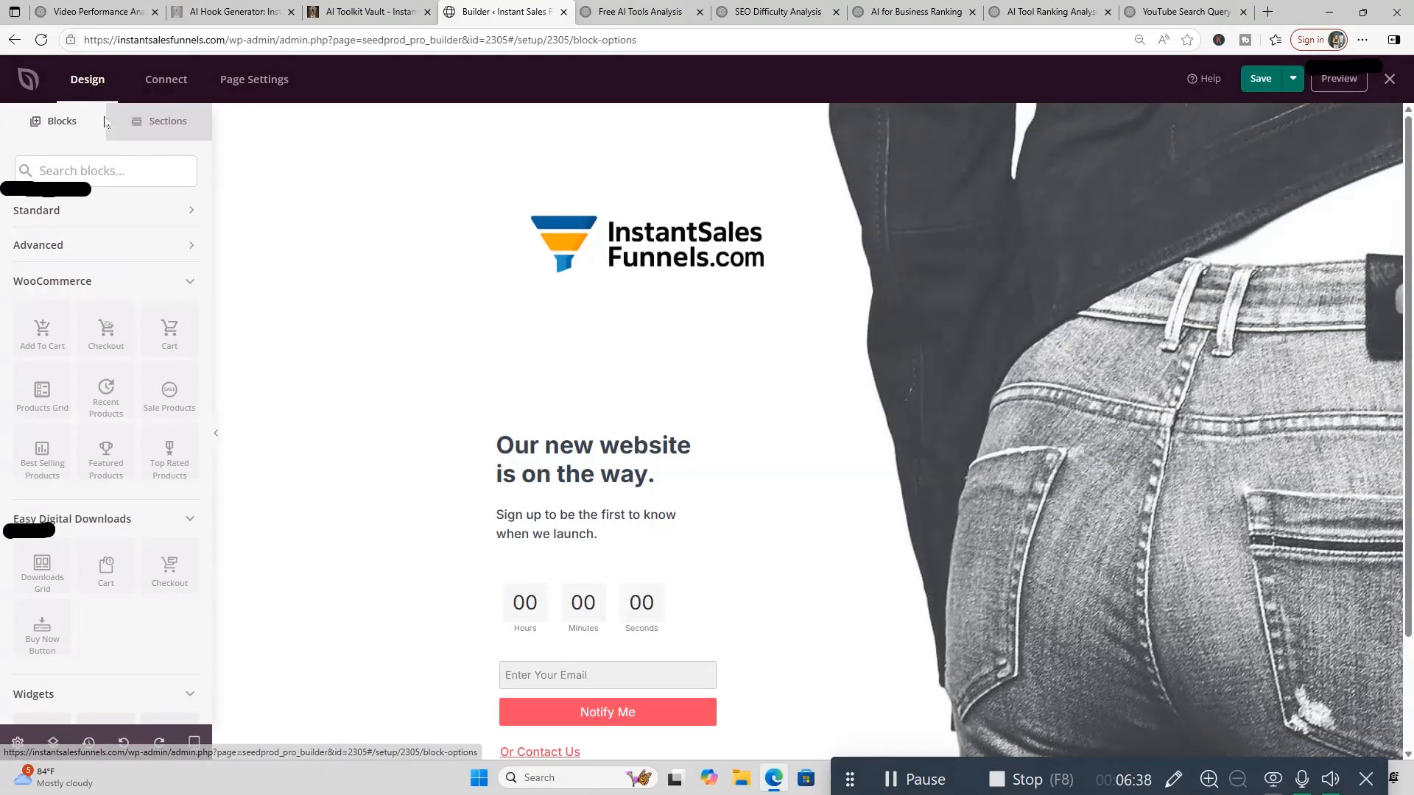
click(81, 215)
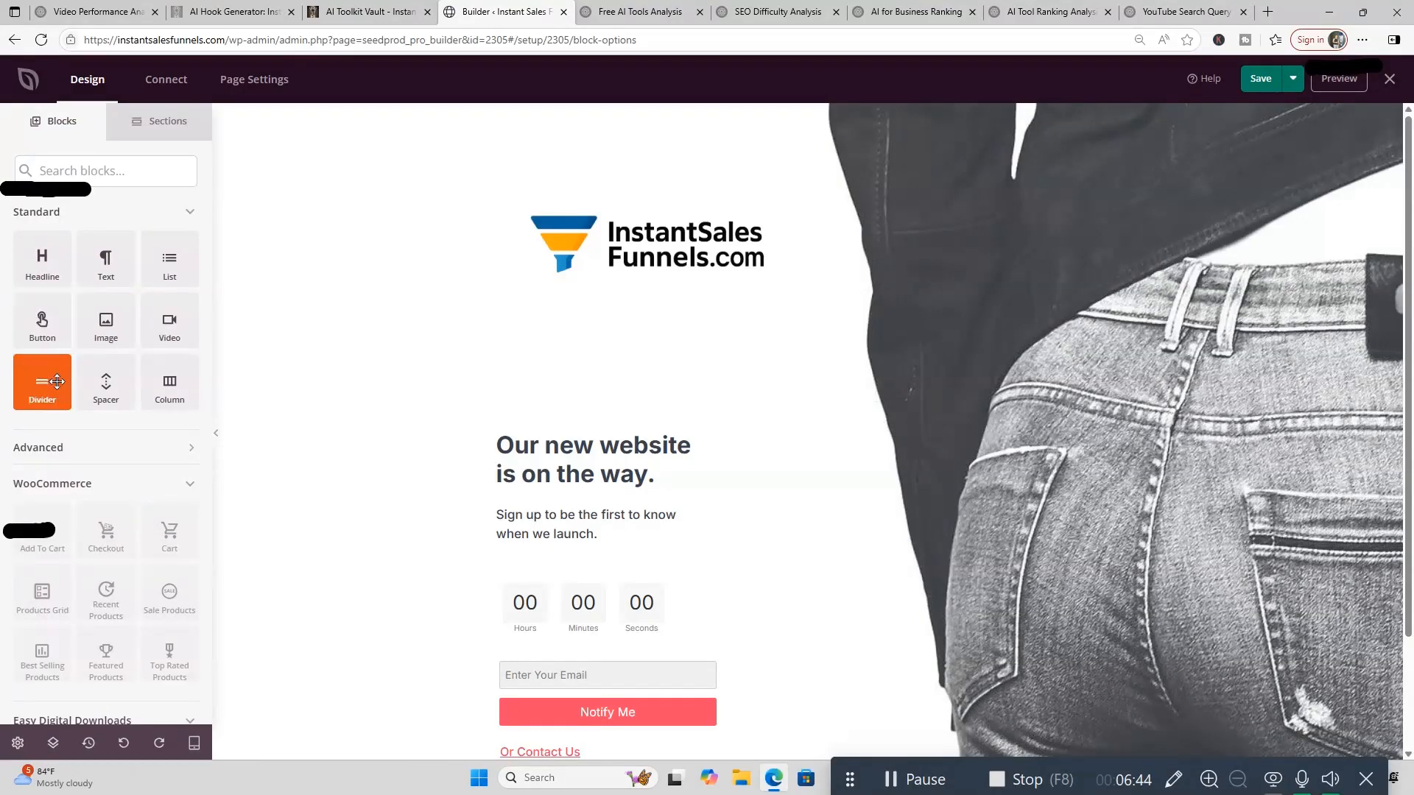
click(138, 455)
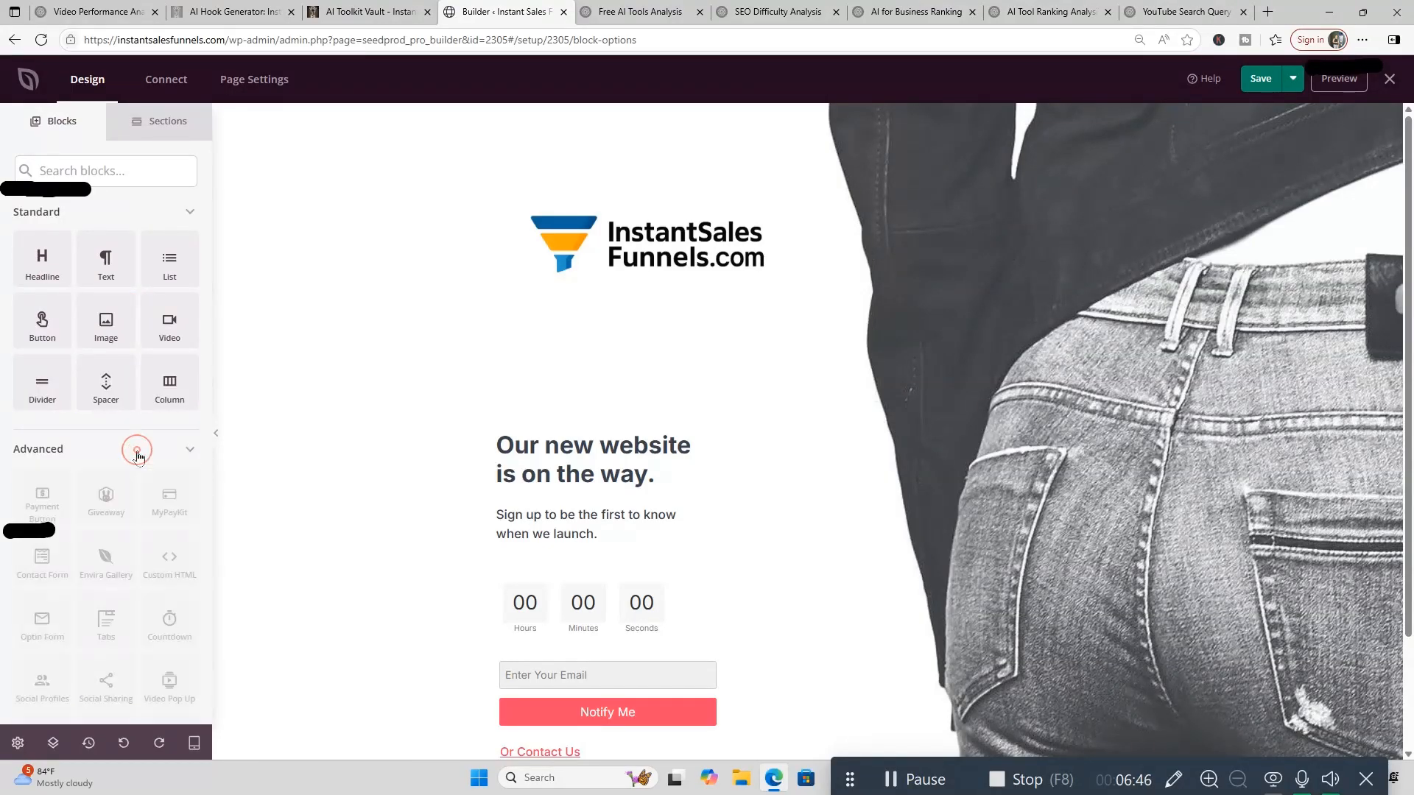
scroll(152, 360, down, 4)
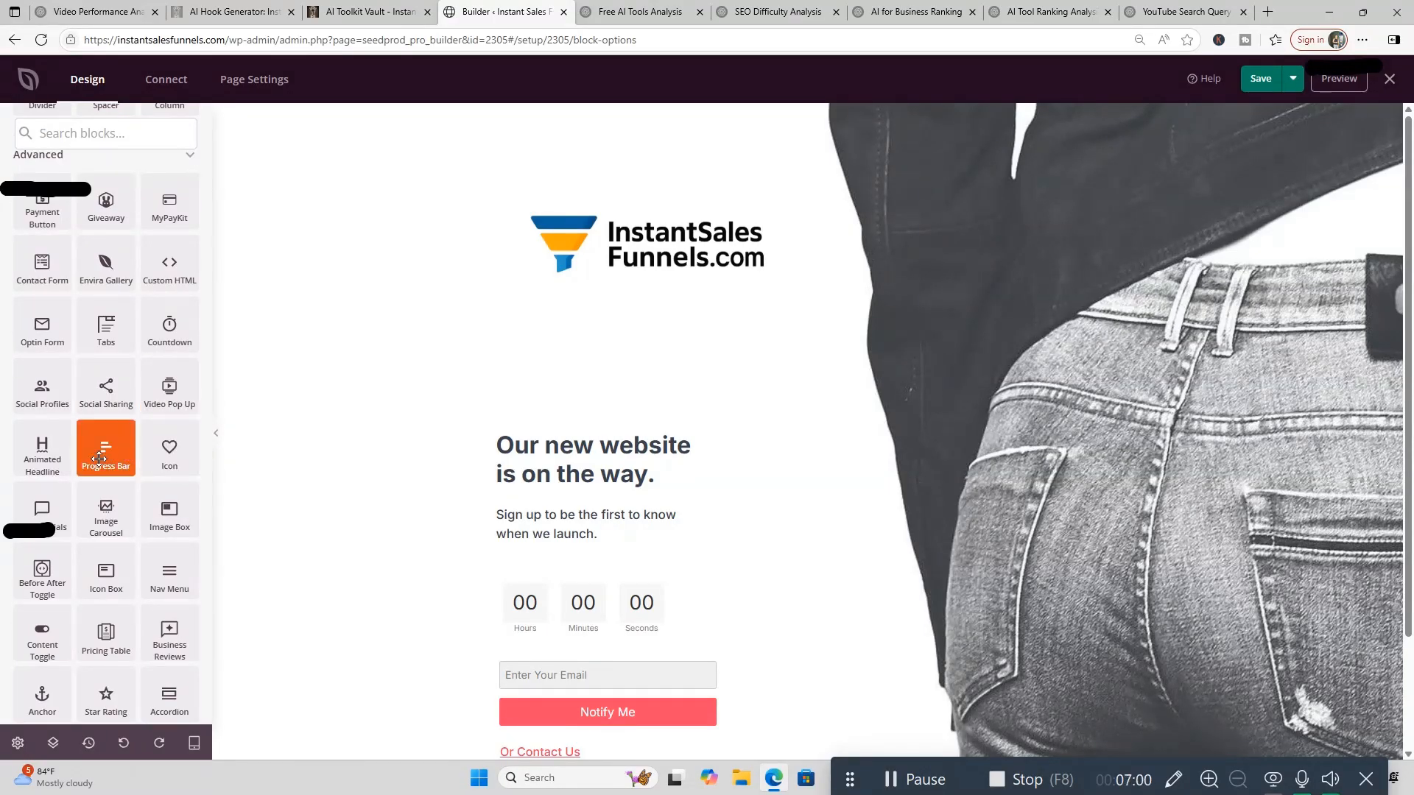
scroll(64, 462, down, 2)
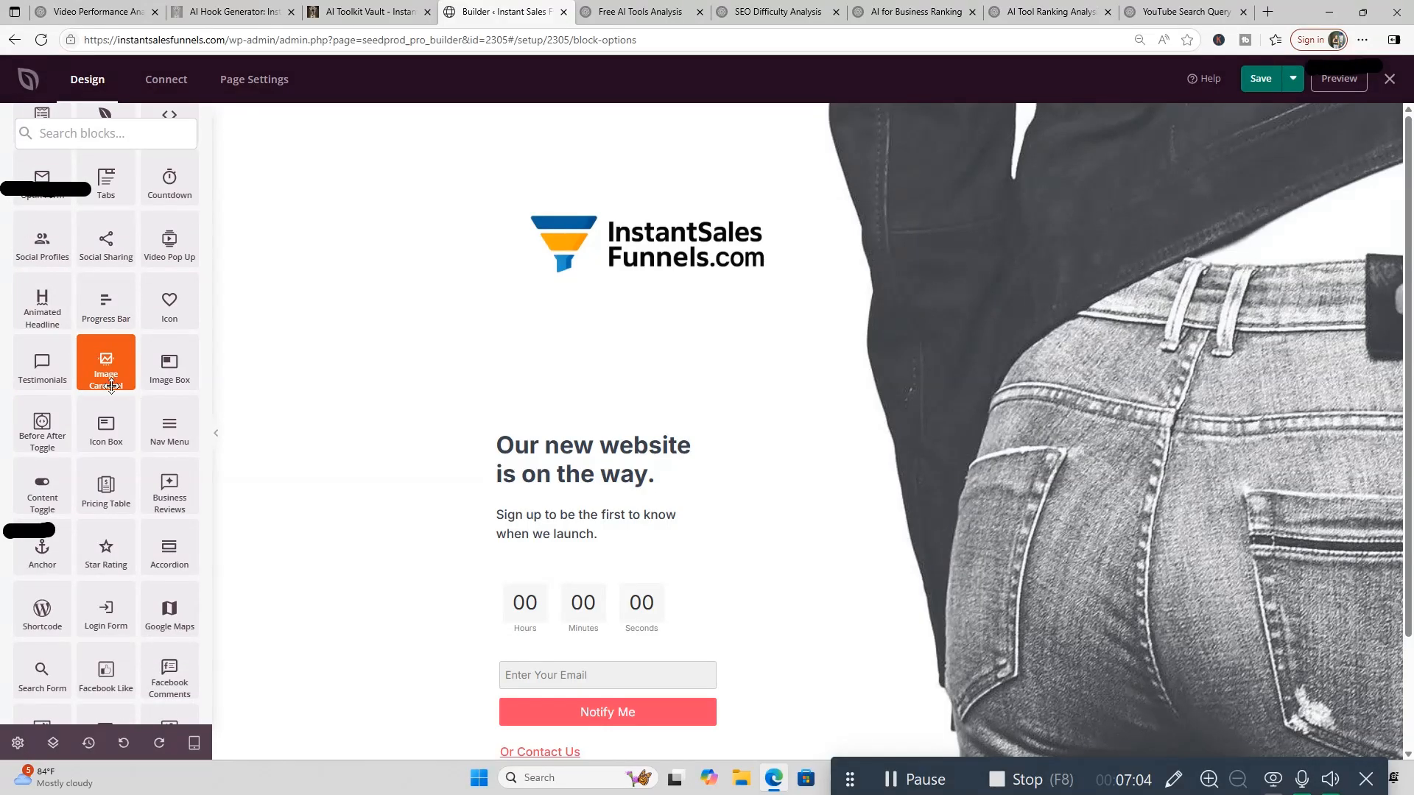
scroll(162, 439, down, 10)
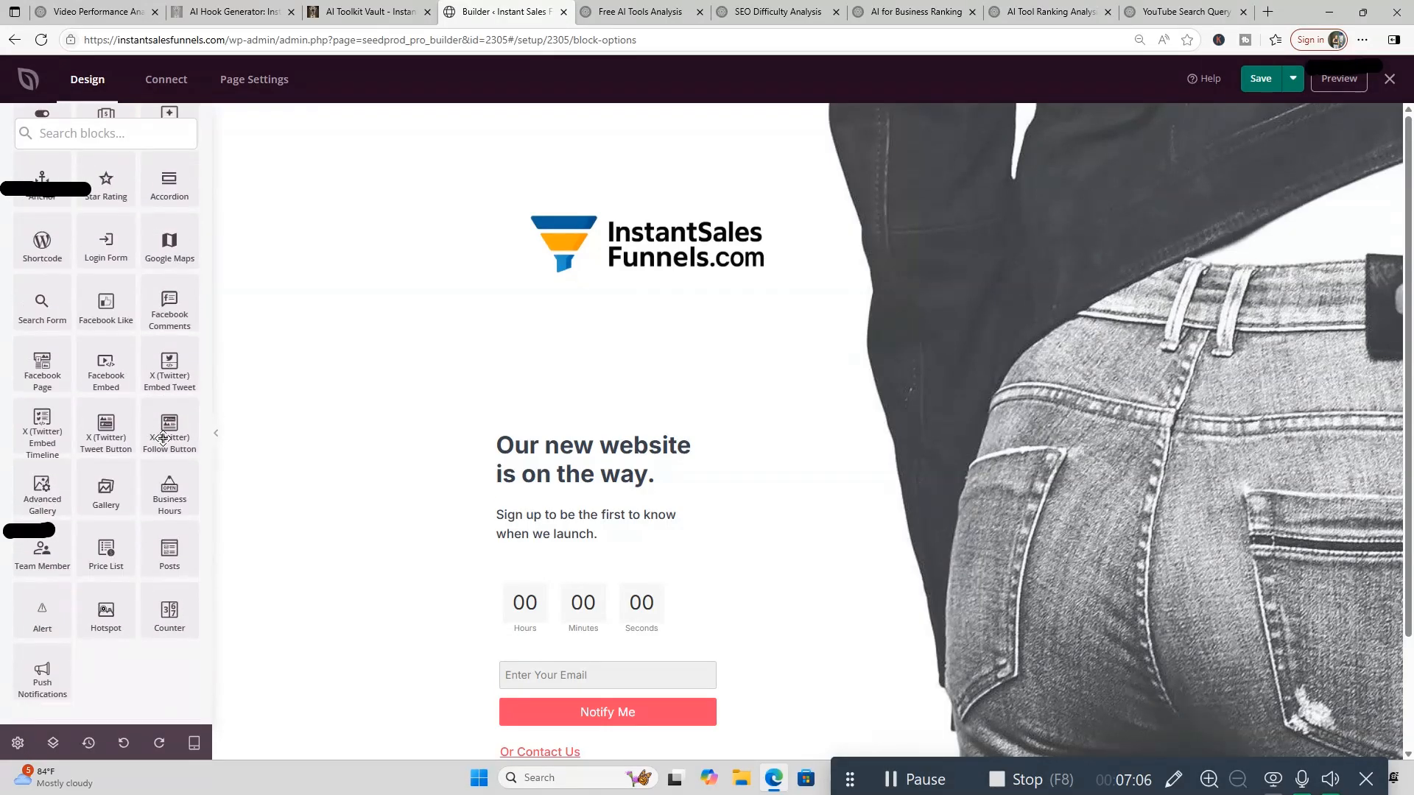
scroll(163, 439, down, 10)
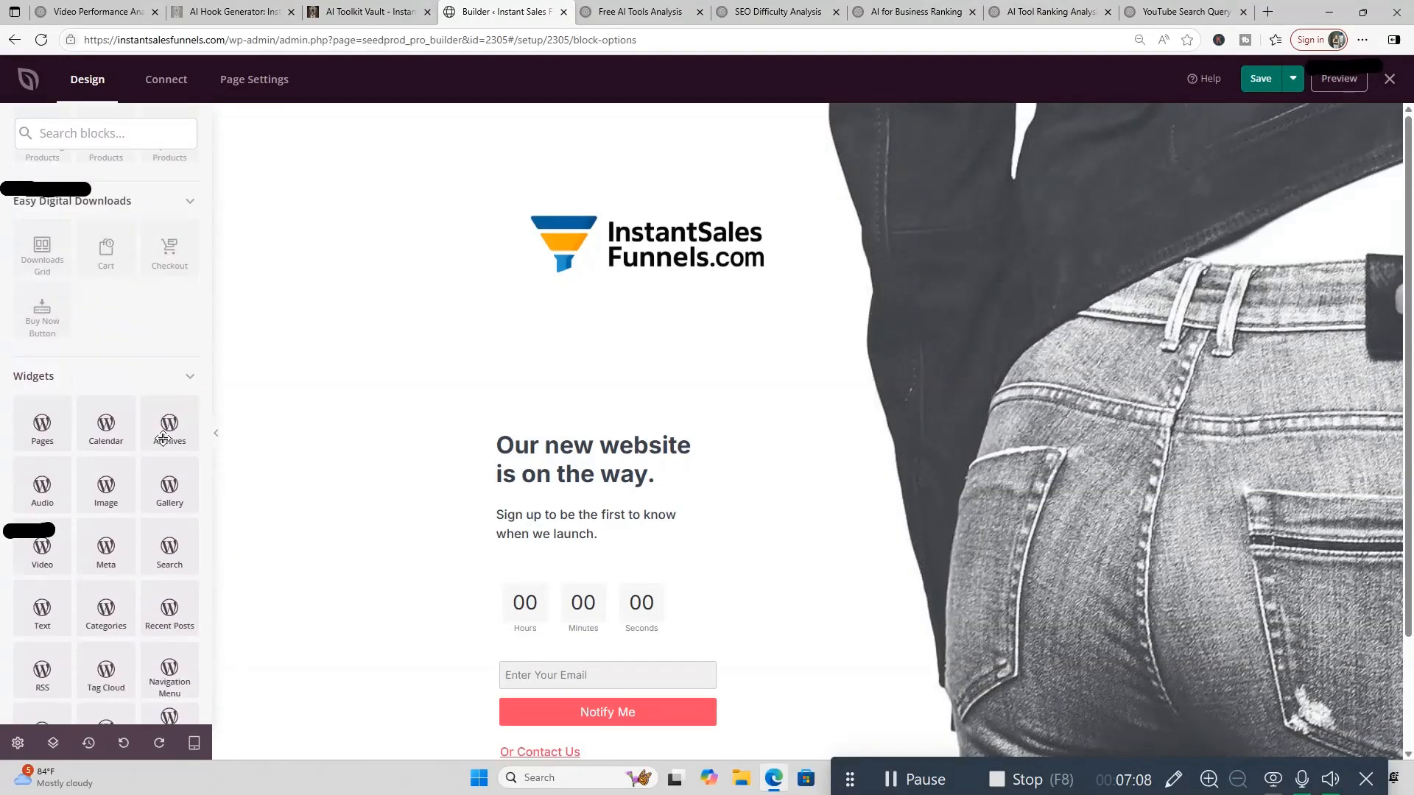
scroll(162, 439, up, 15)
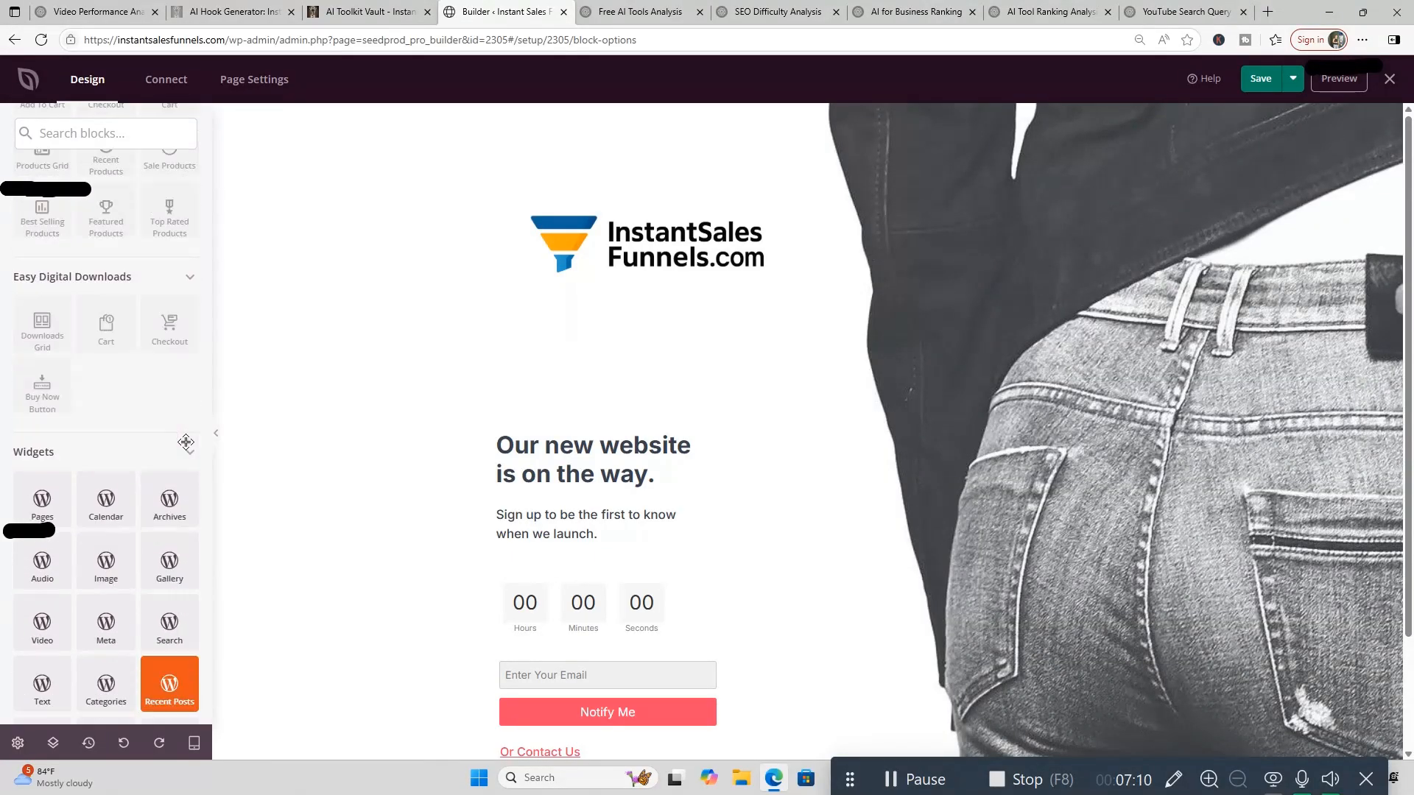
scroll(185, 442, up, 3)
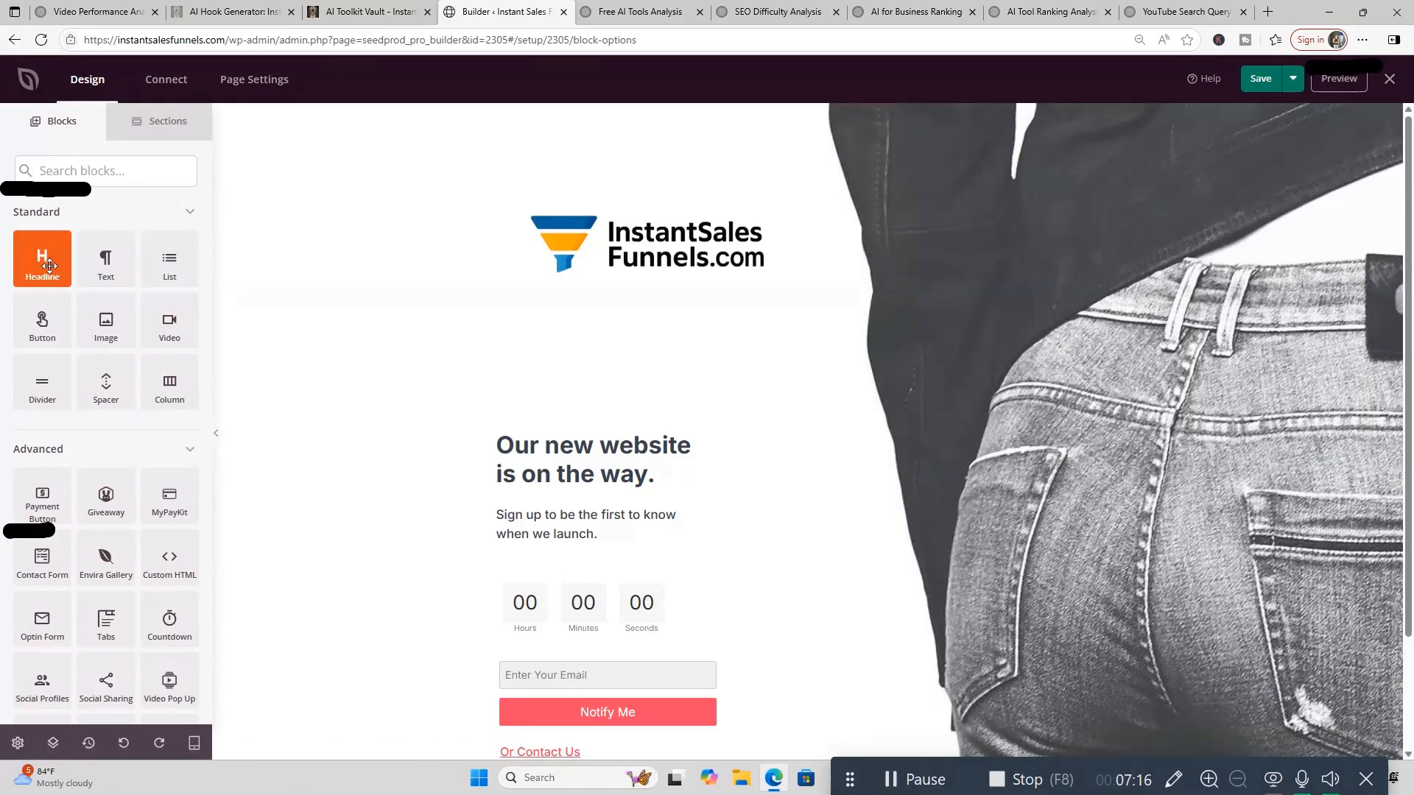
Add a Headline block directly below the logo and replace its placeholder text with "INSTANTSALESFUNNELS.COM"
drag(91, 271, 648, 396)
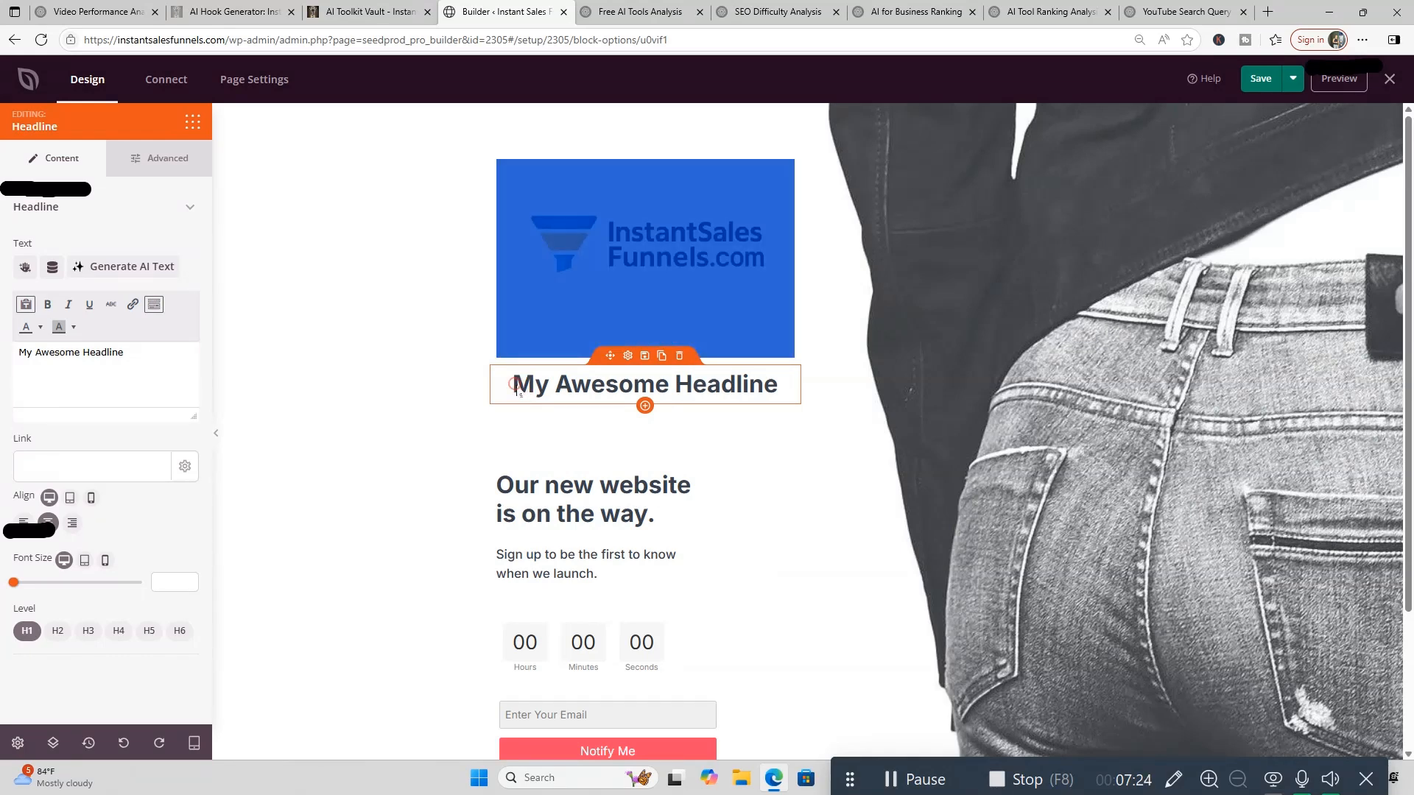
click(532, 420)
click(538, 396)
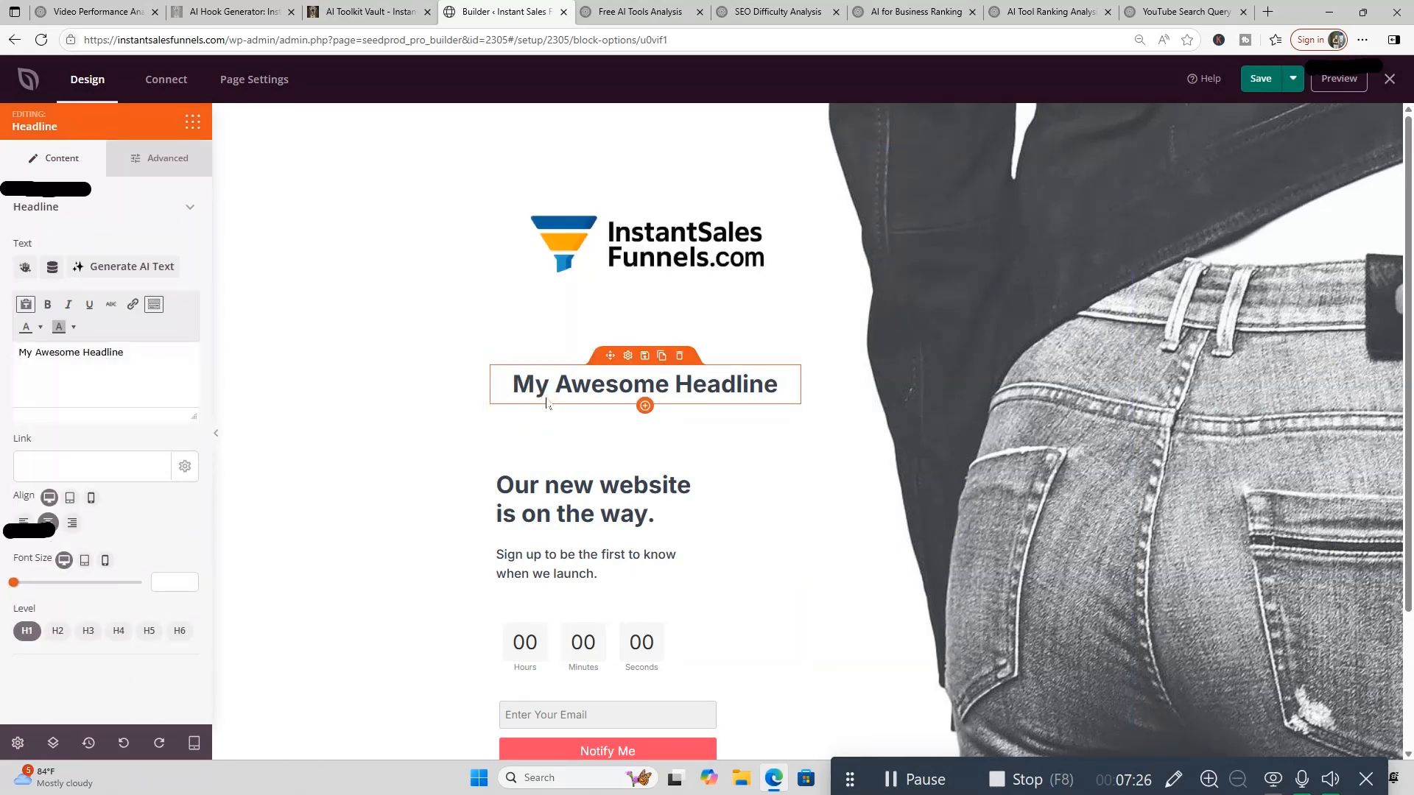
drag(18, 352, 148, 366)
key(BackSpace)
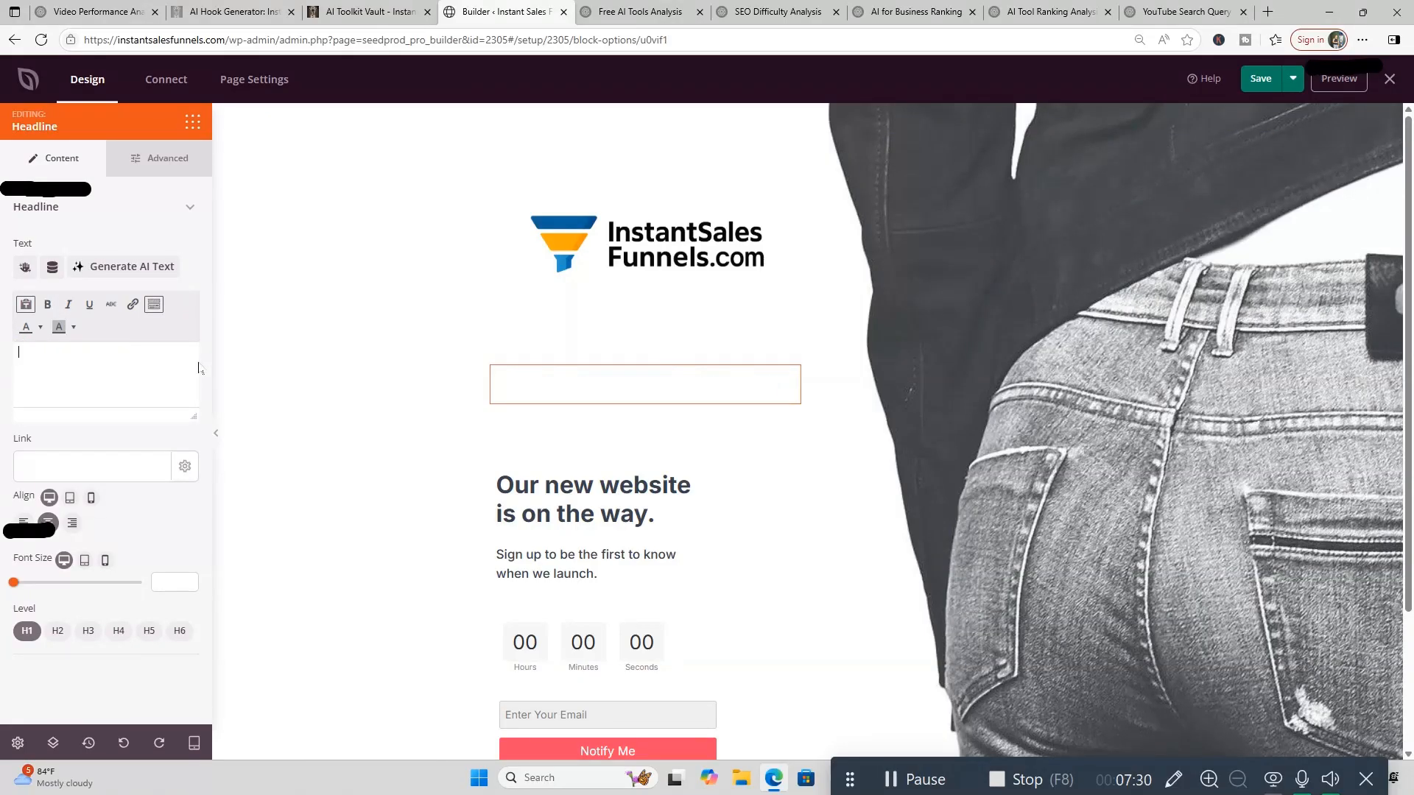
text(I)
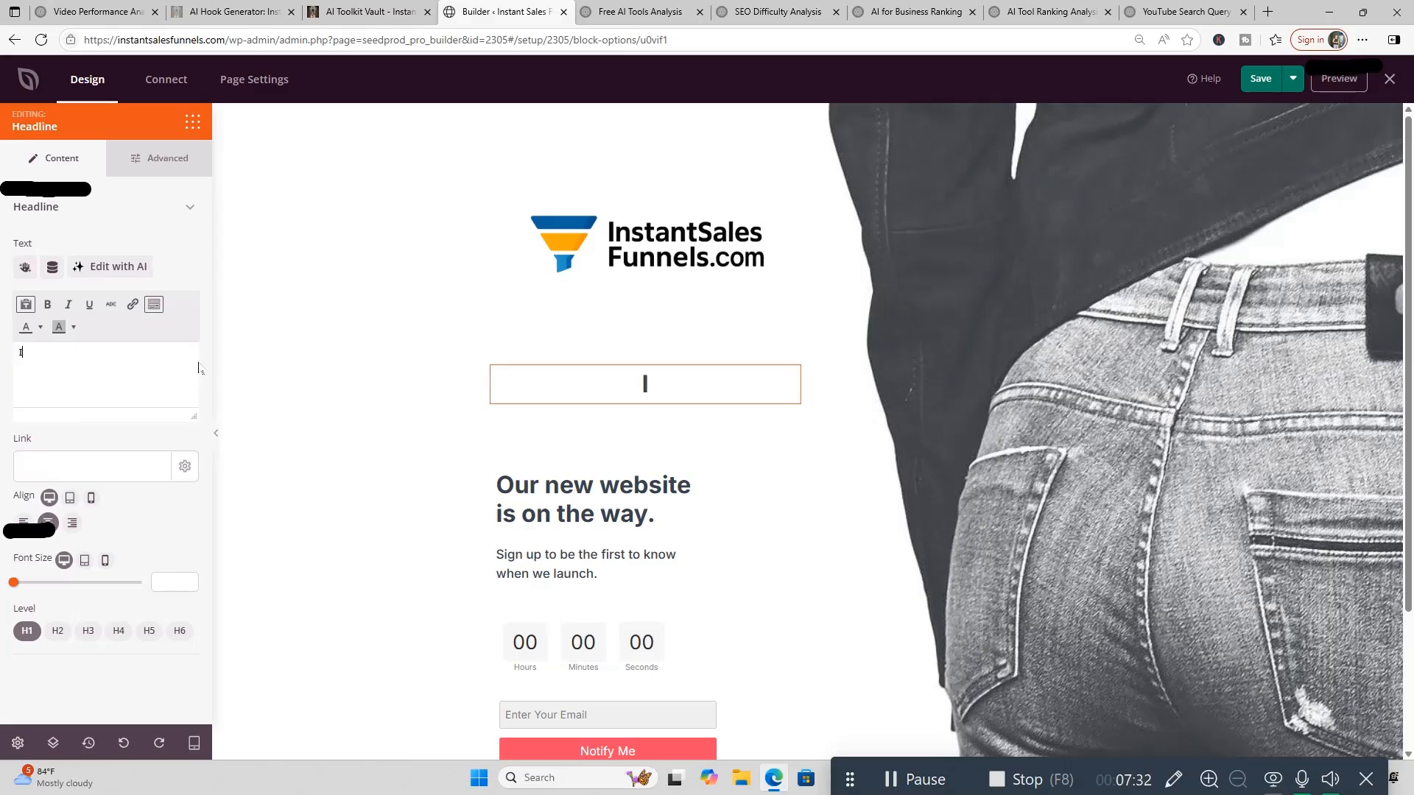
text(NSTANT)
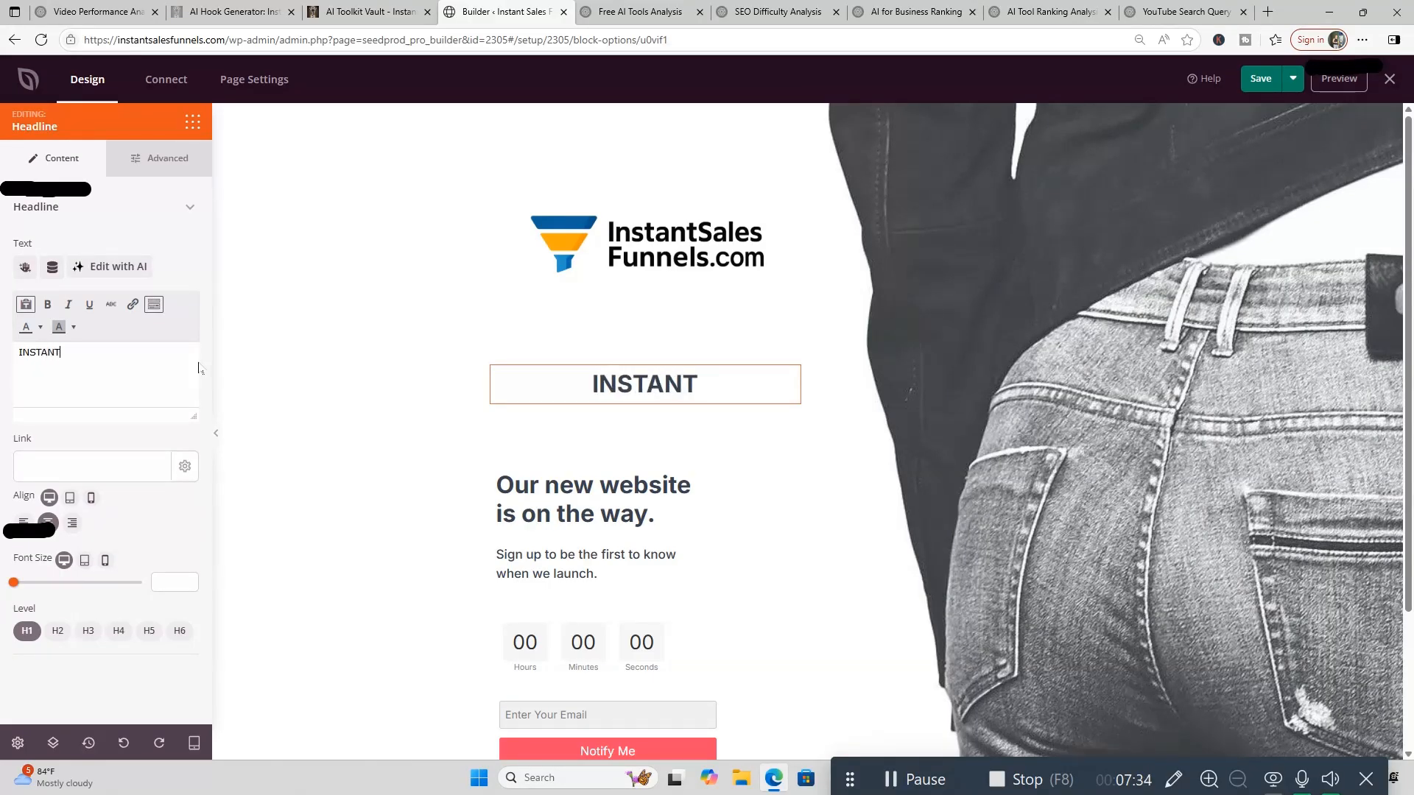
text(SALESFUNNEL)
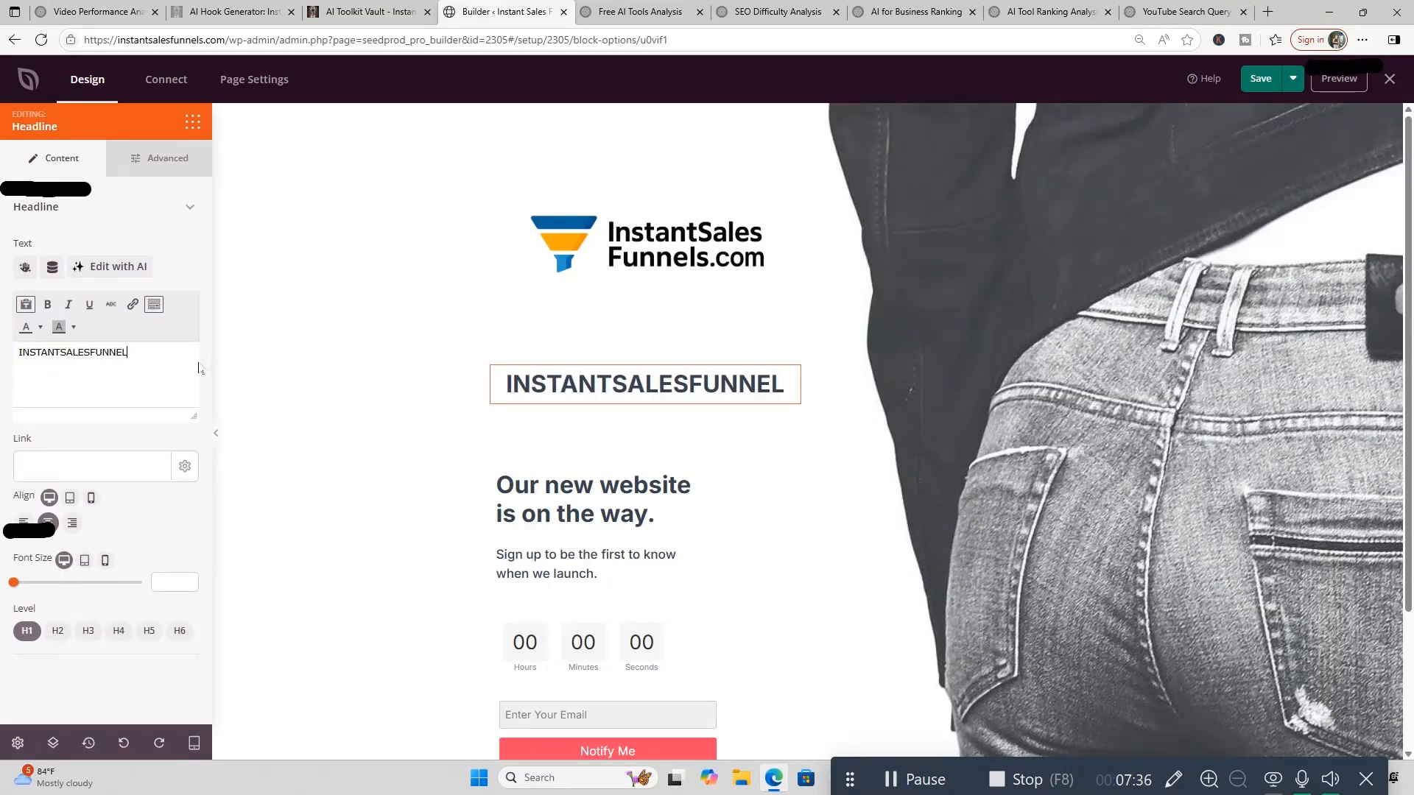
text(S.COM)
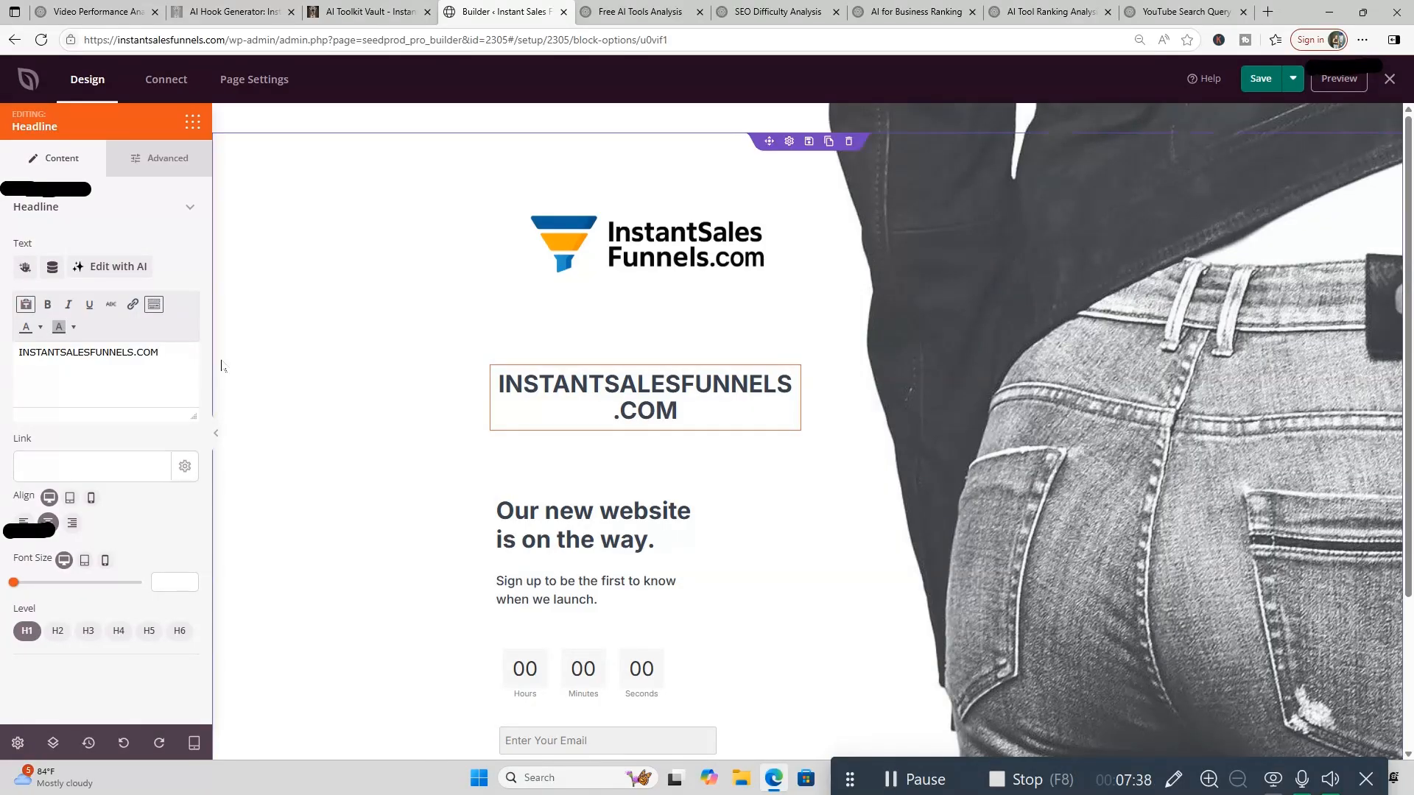
Set the new headline's font size to 28, try green and yellow for the text, and settle on black (#000000)
click(749, 410)
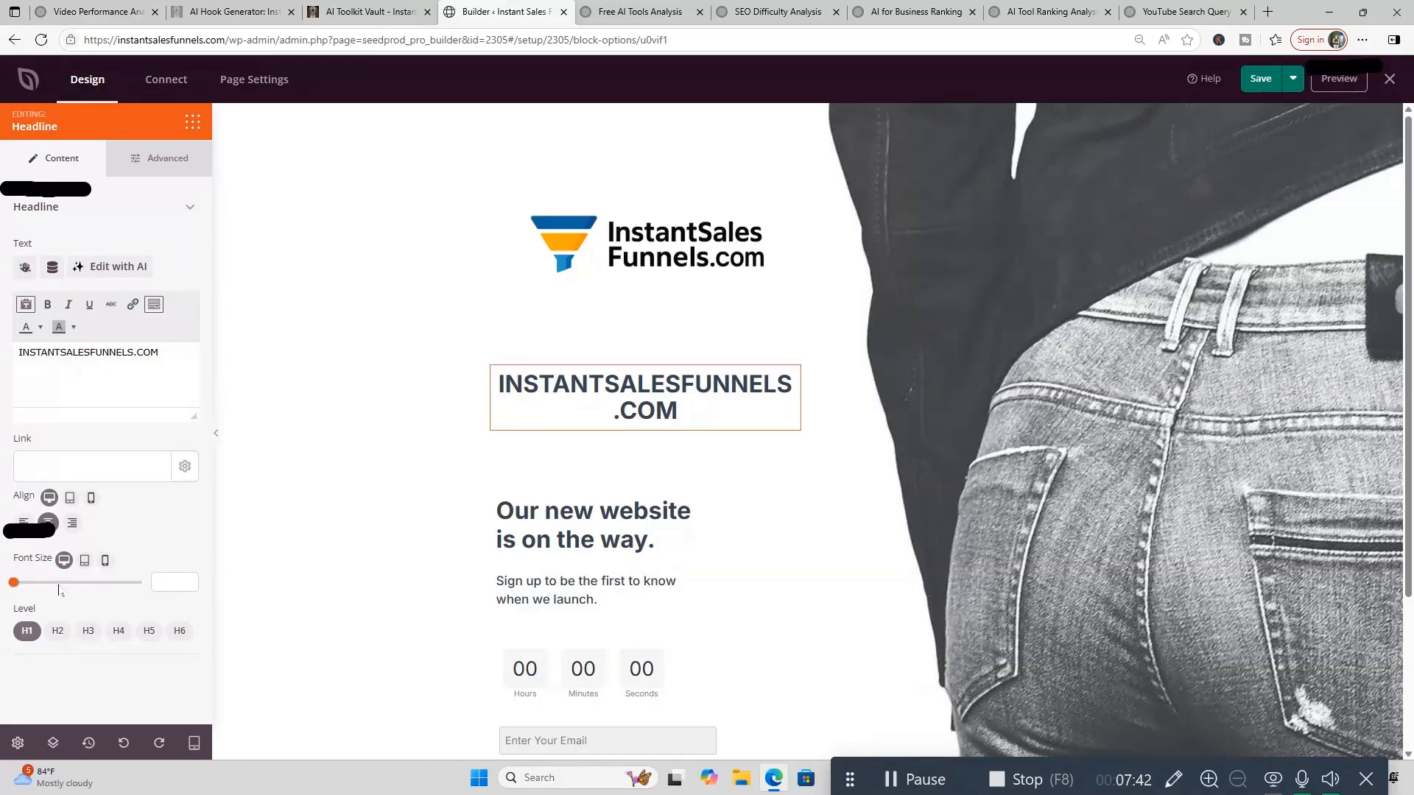
drag(13, 583, 51, 583)
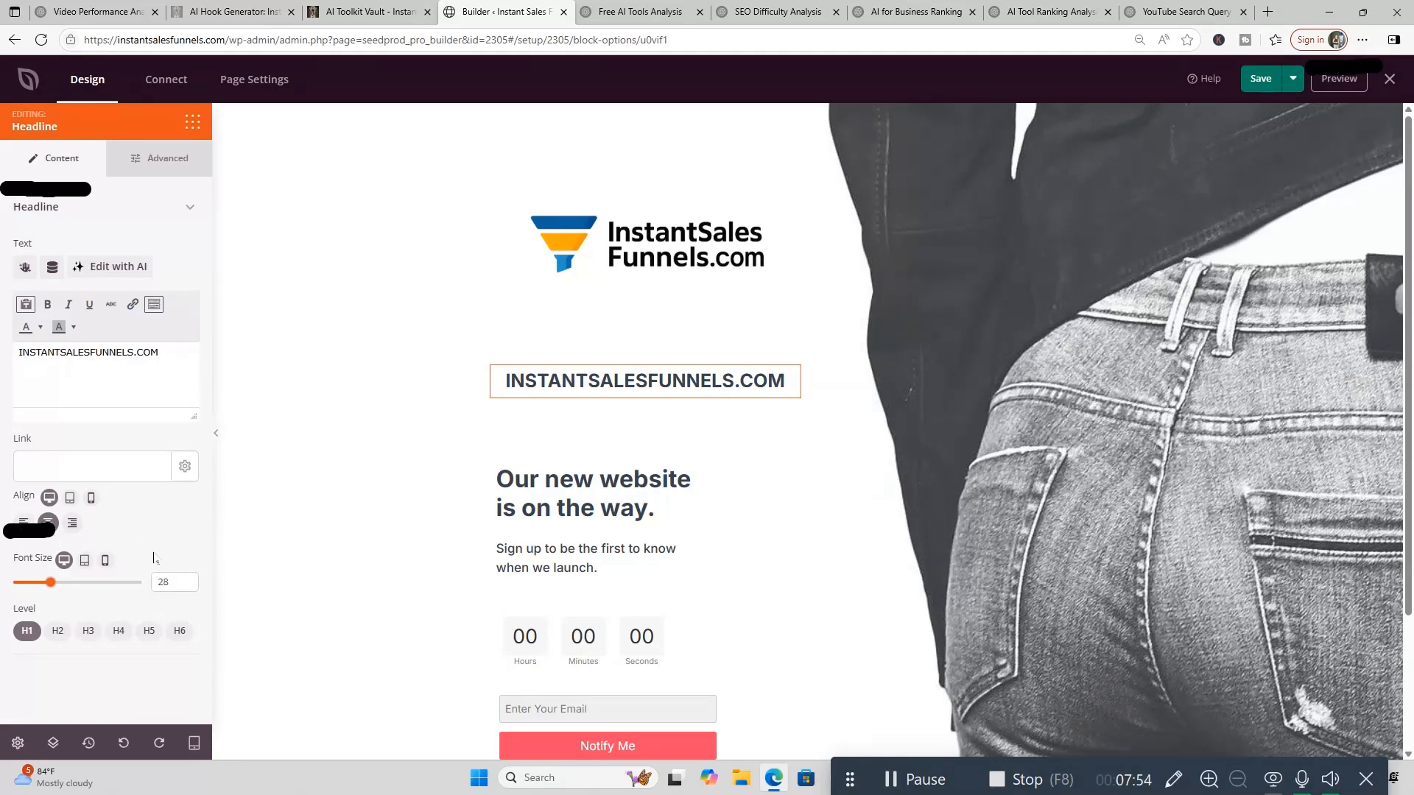
click(164, 167)
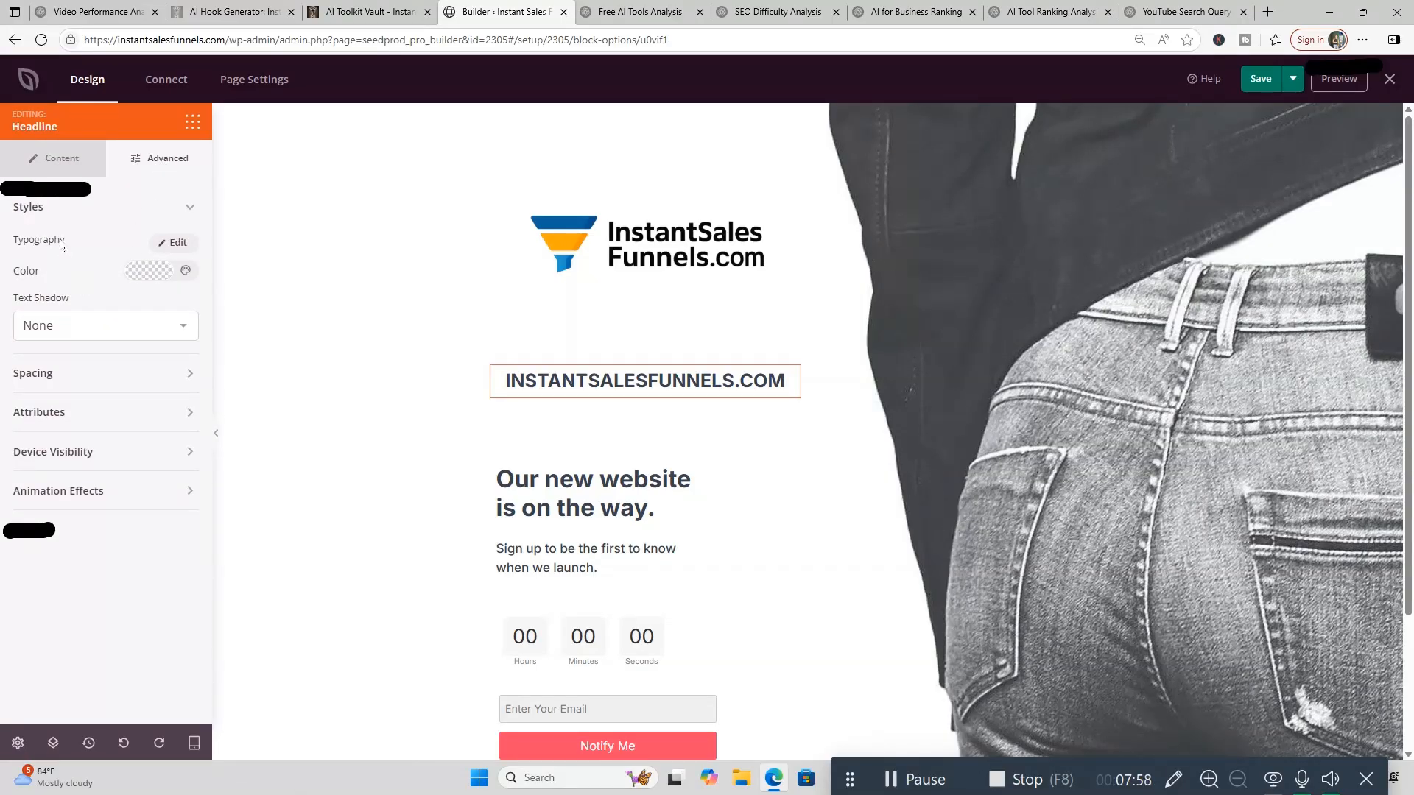
click(183, 271)
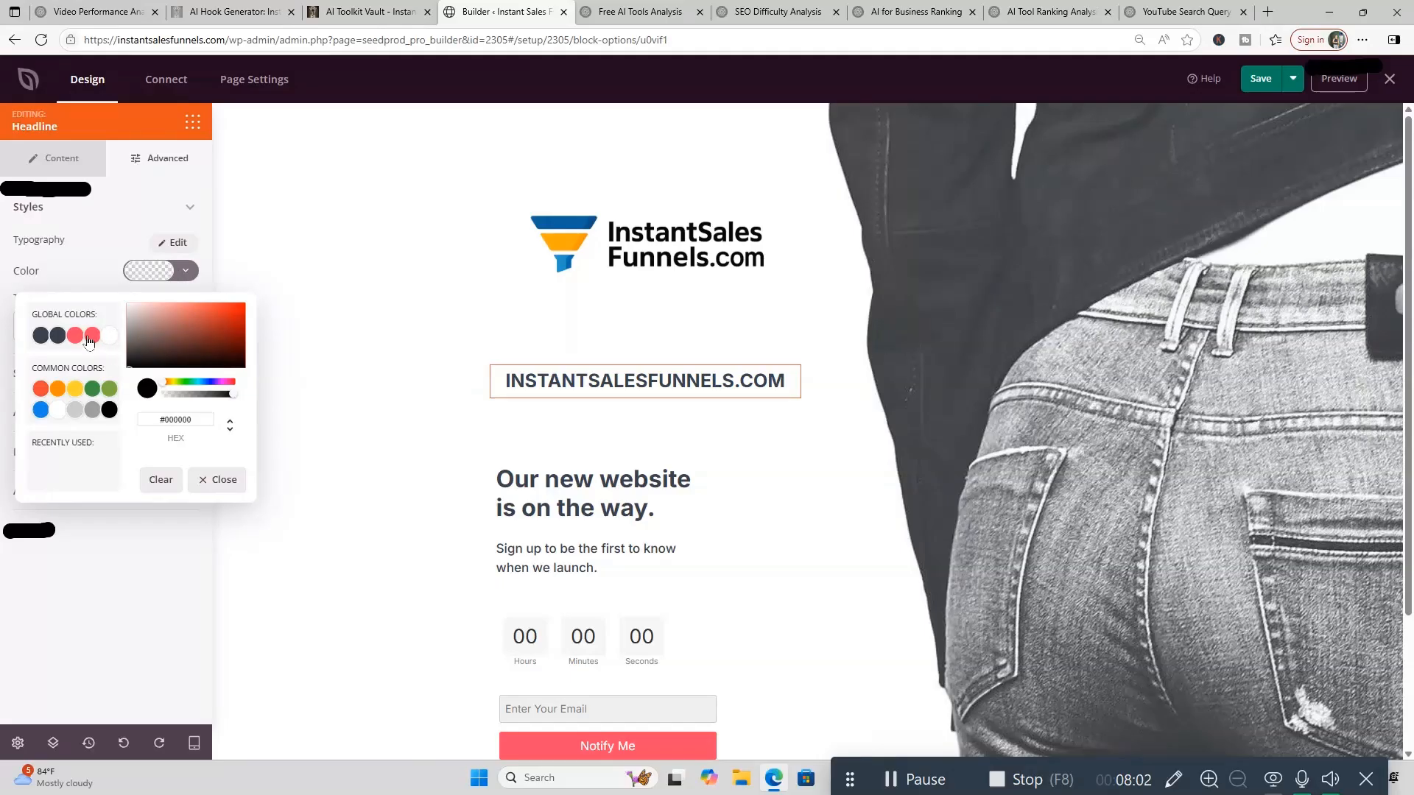
click(92, 390)
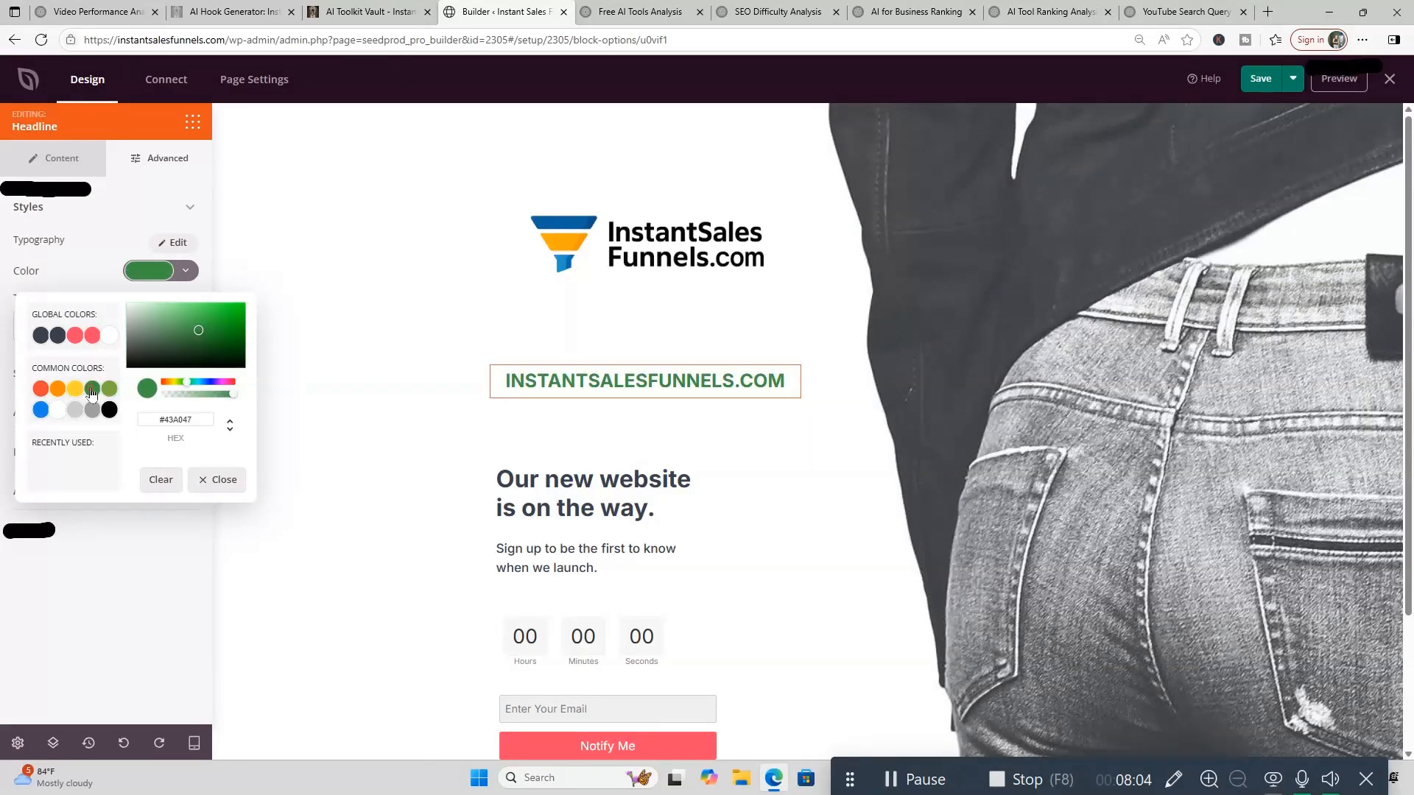
click(109, 410)
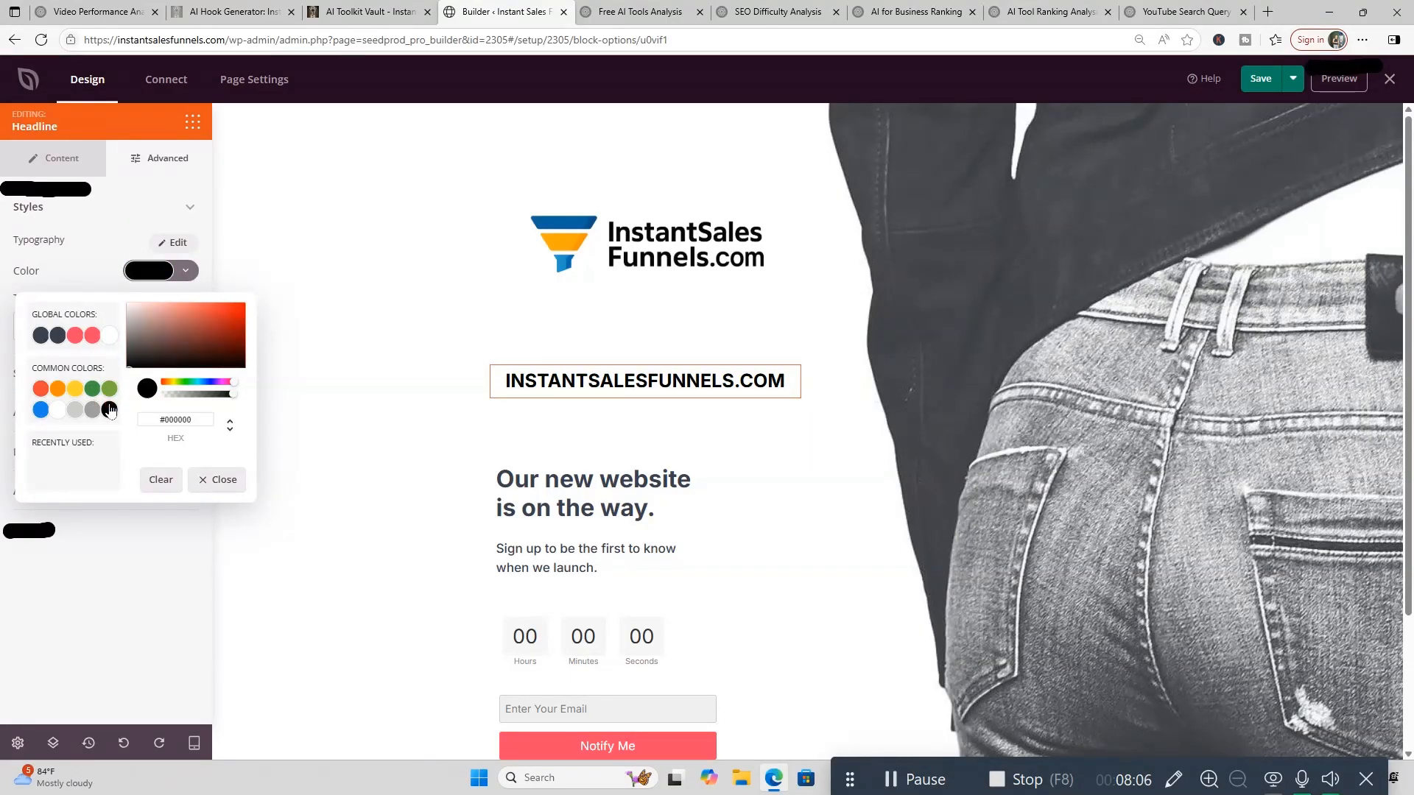
click(74, 388)
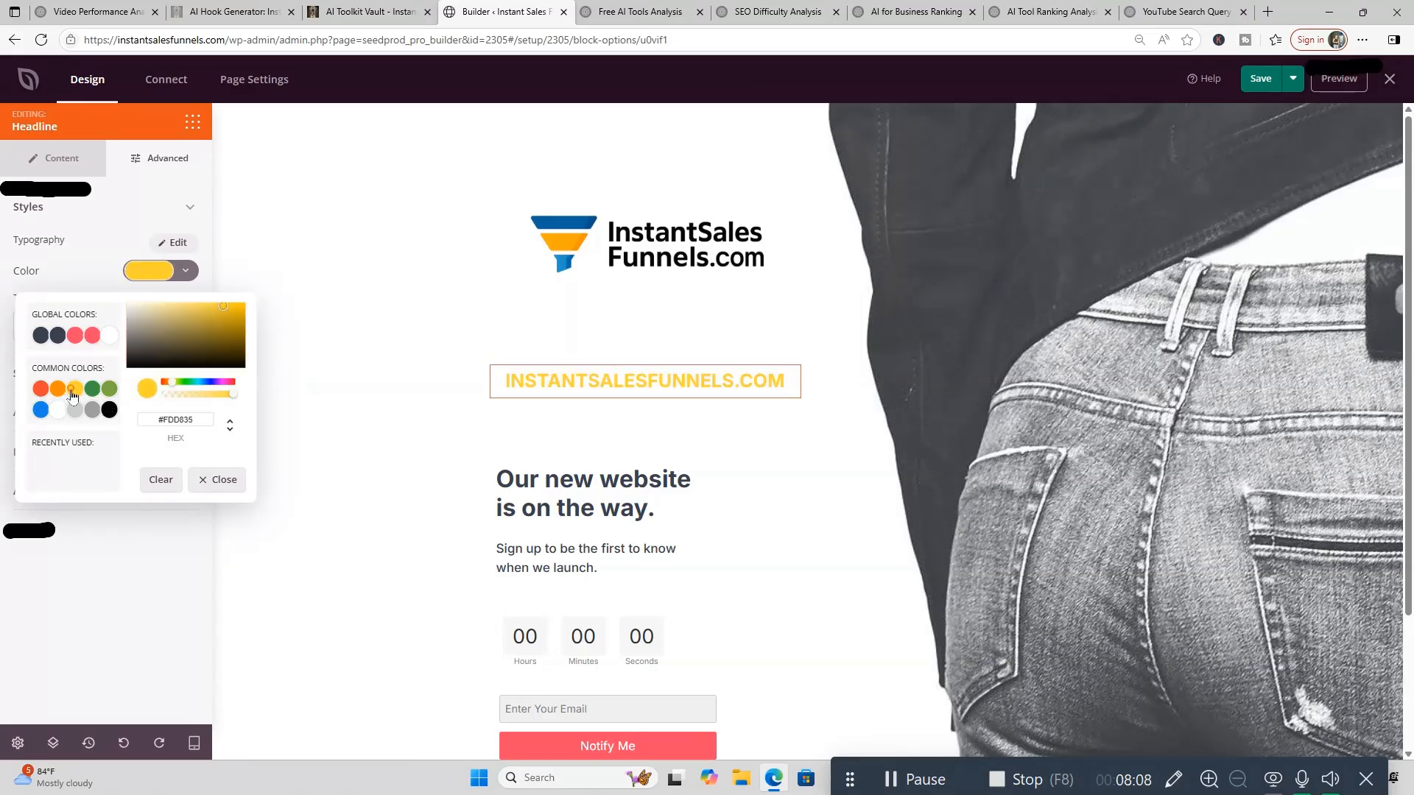
click(109, 410)
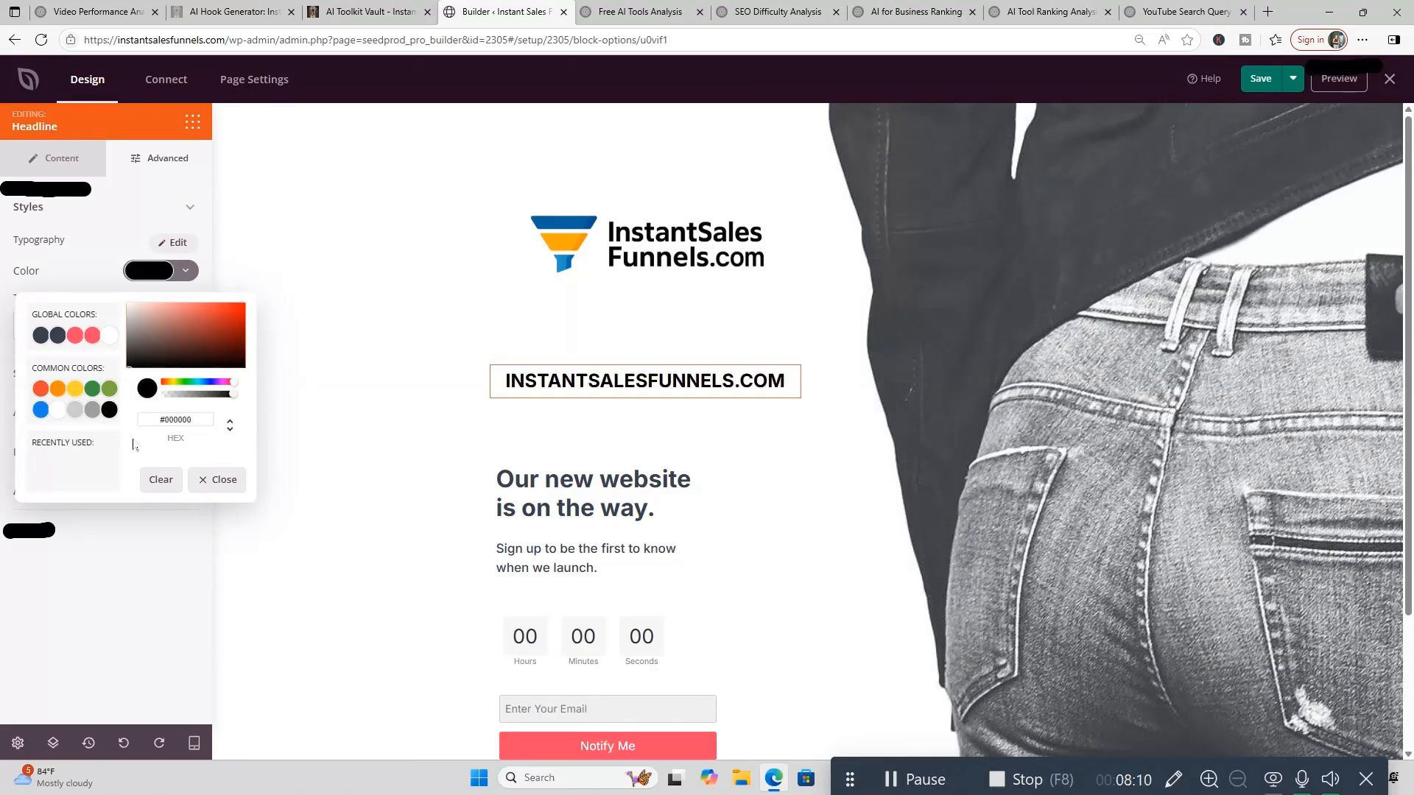
click(216, 480)
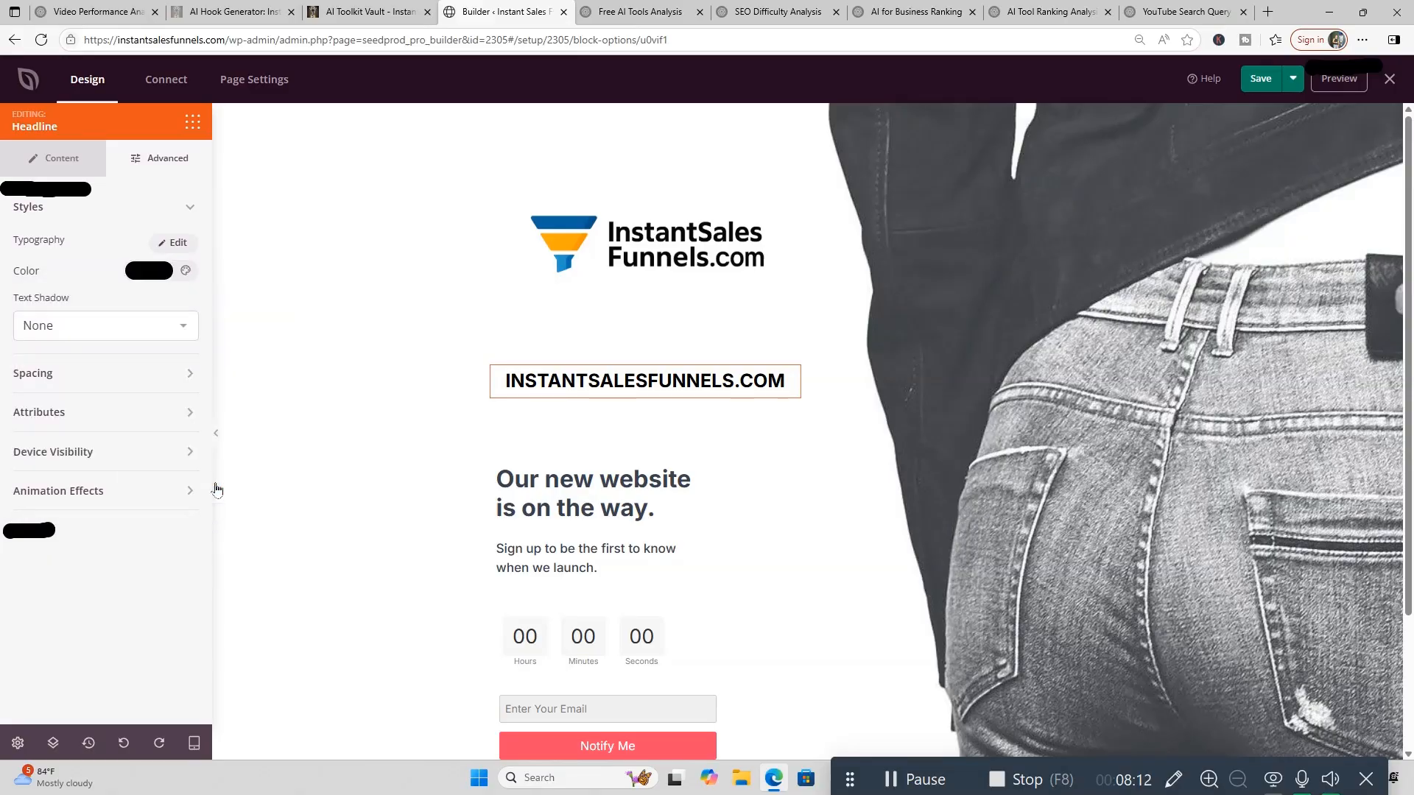
Try the Hairline and Small text shadows on the INSTANTSALESFUNNELS.COM headline, choose 2X Large, and return to the headline's content settings
click(107, 330)
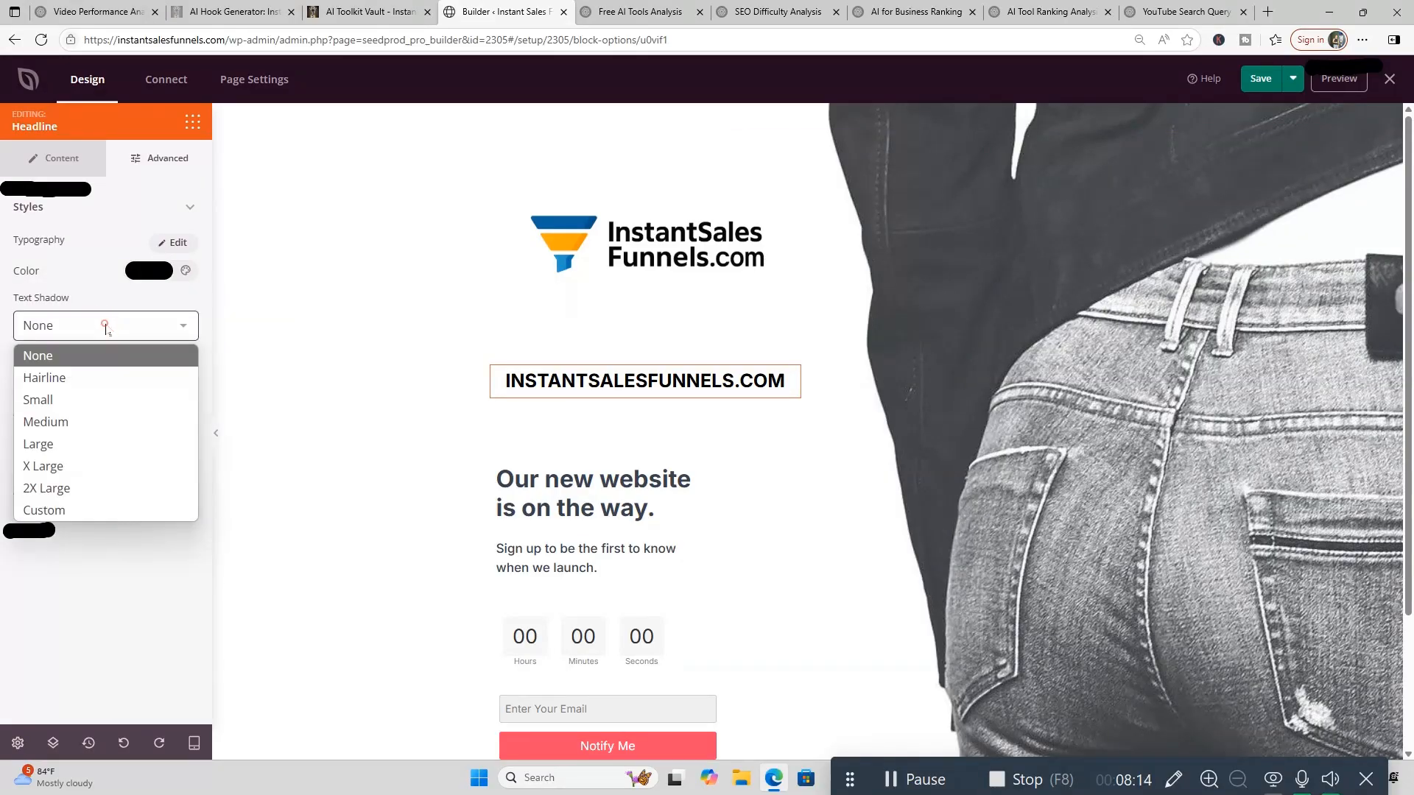
click(108, 373)
click(114, 328)
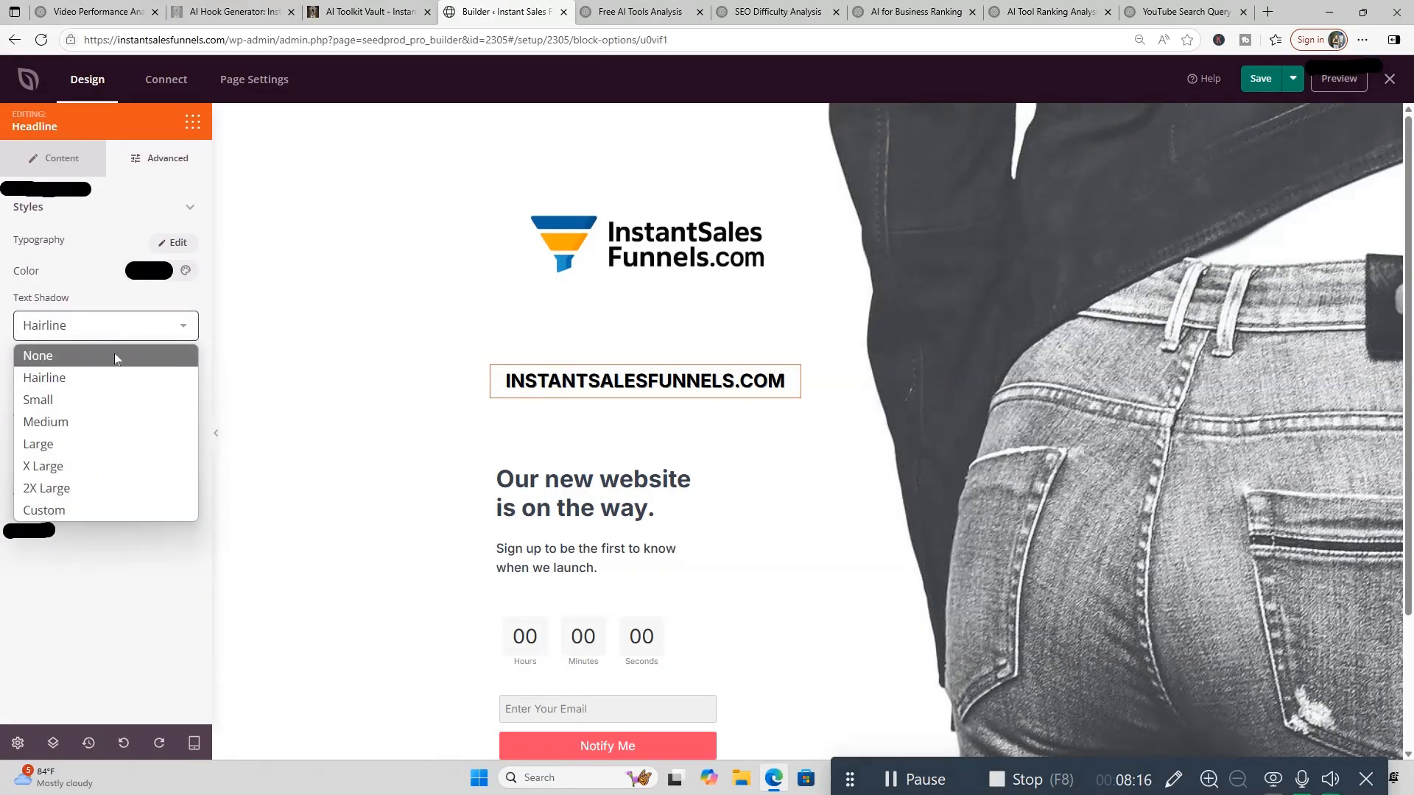
click(109, 401)
click(118, 332)
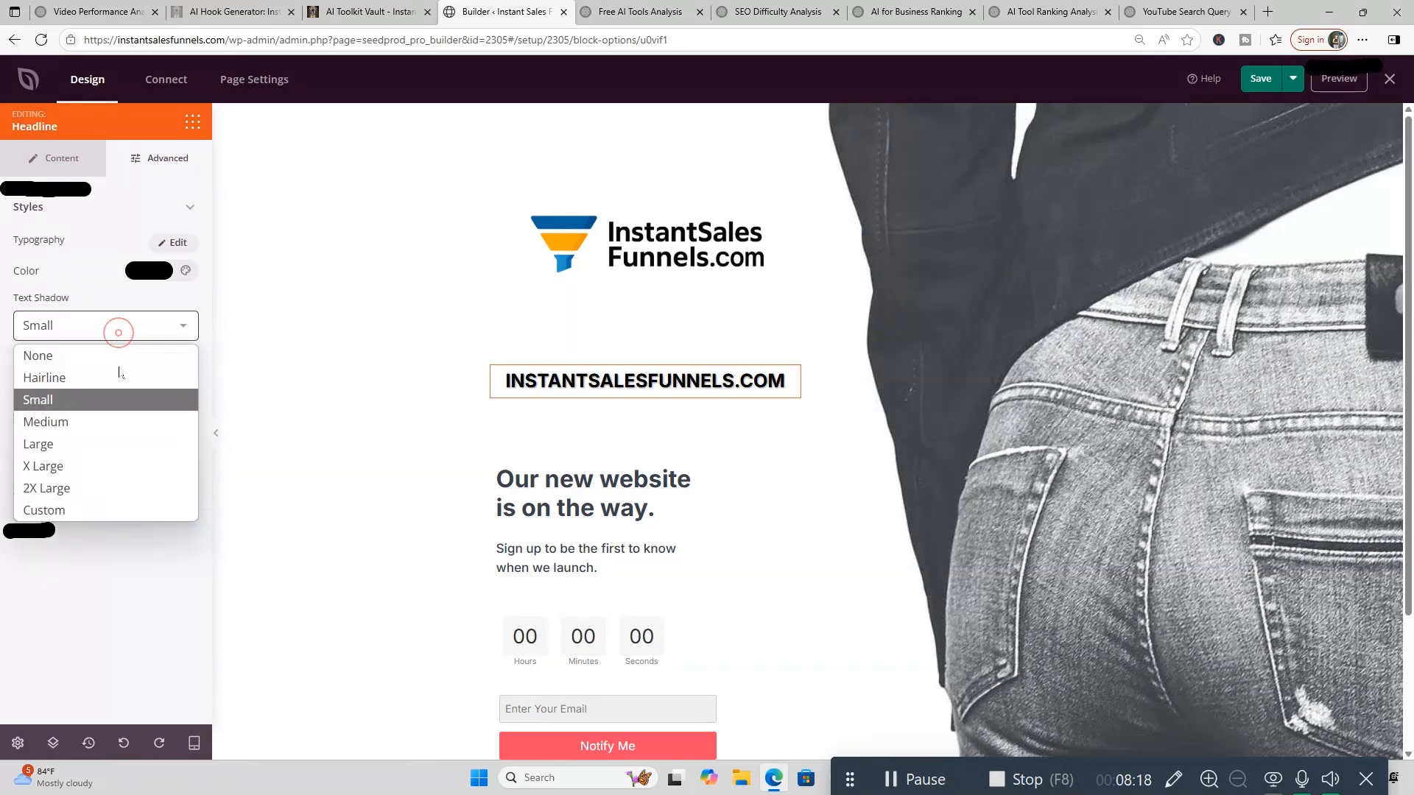
click(108, 485)
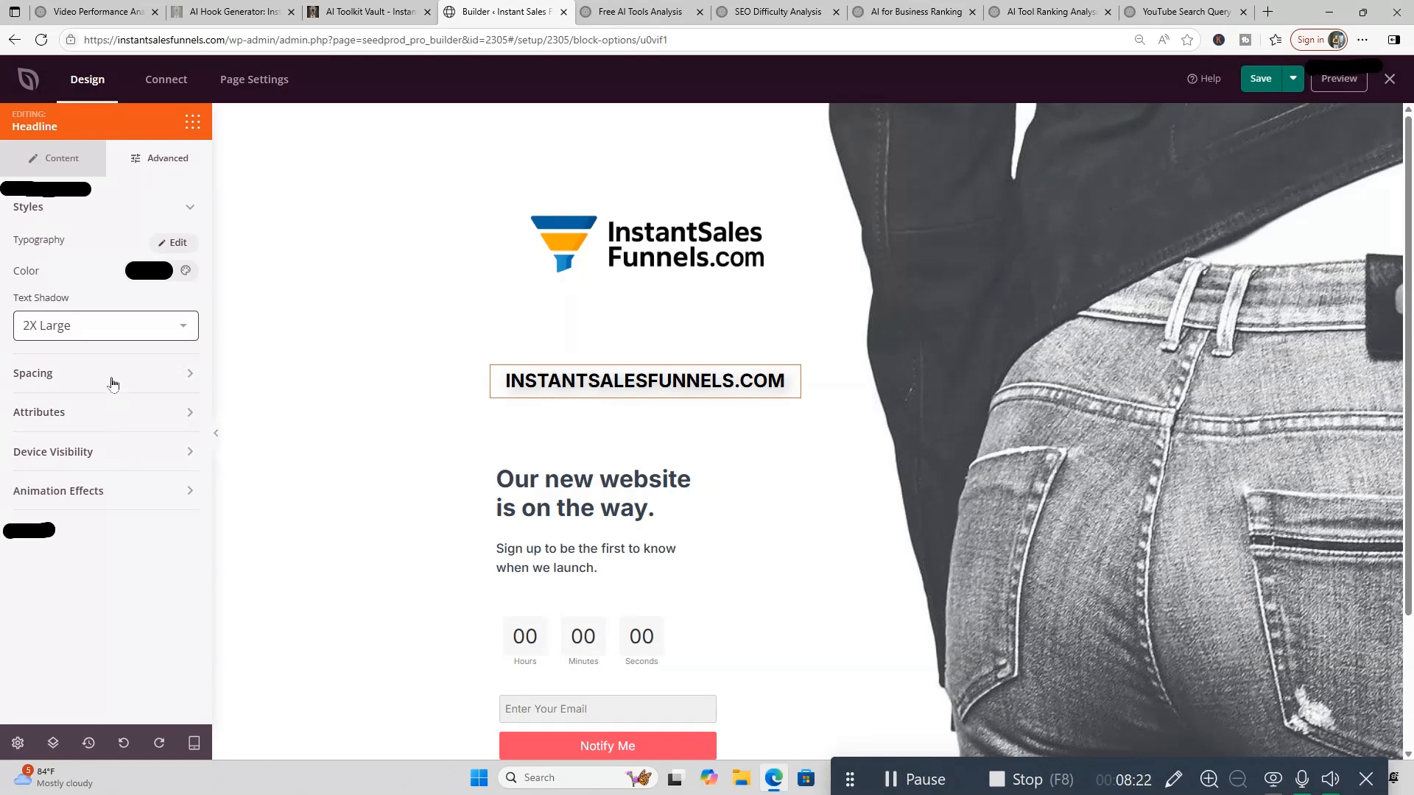
click(77, 168)
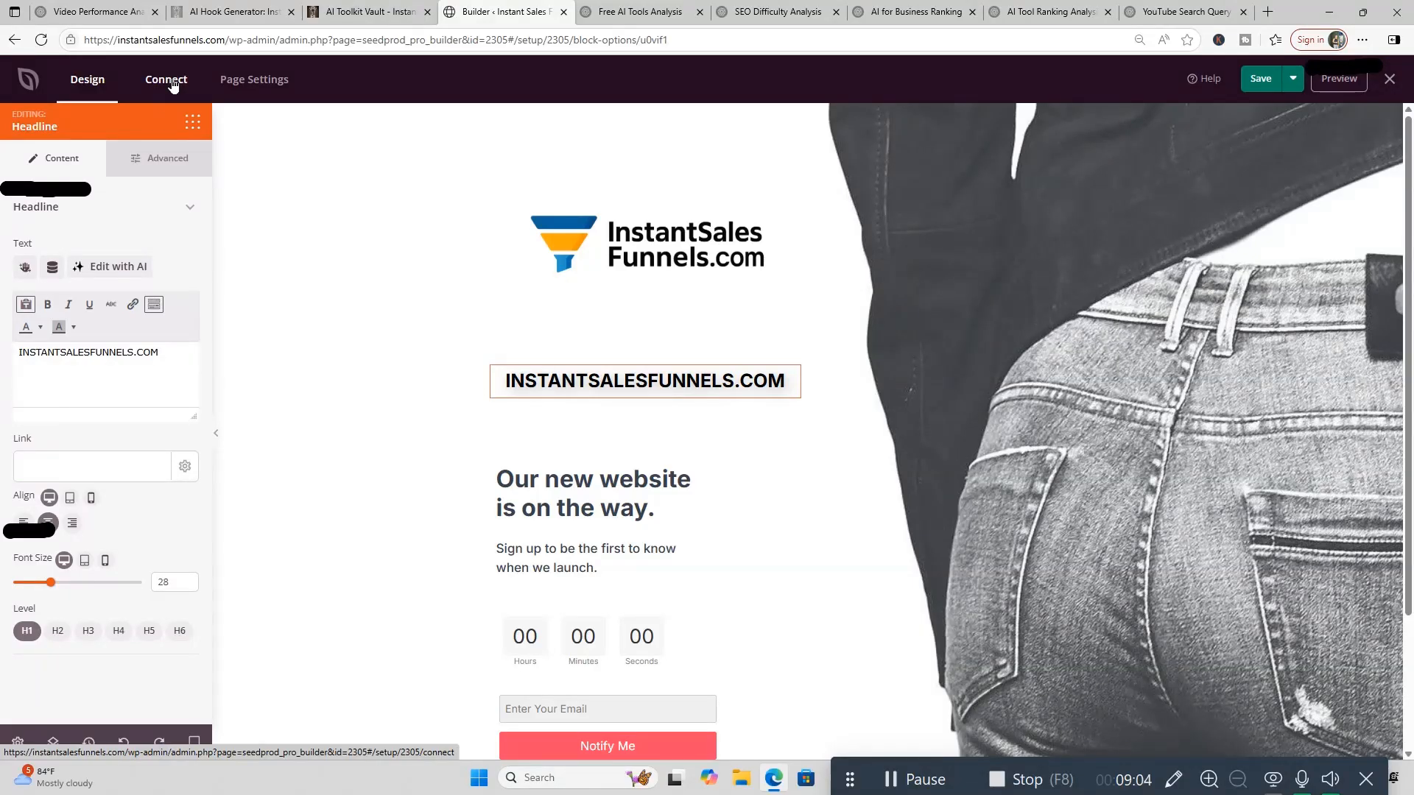
Look through the email marketing services and other integrations that the page can be connected to
click(167, 80)
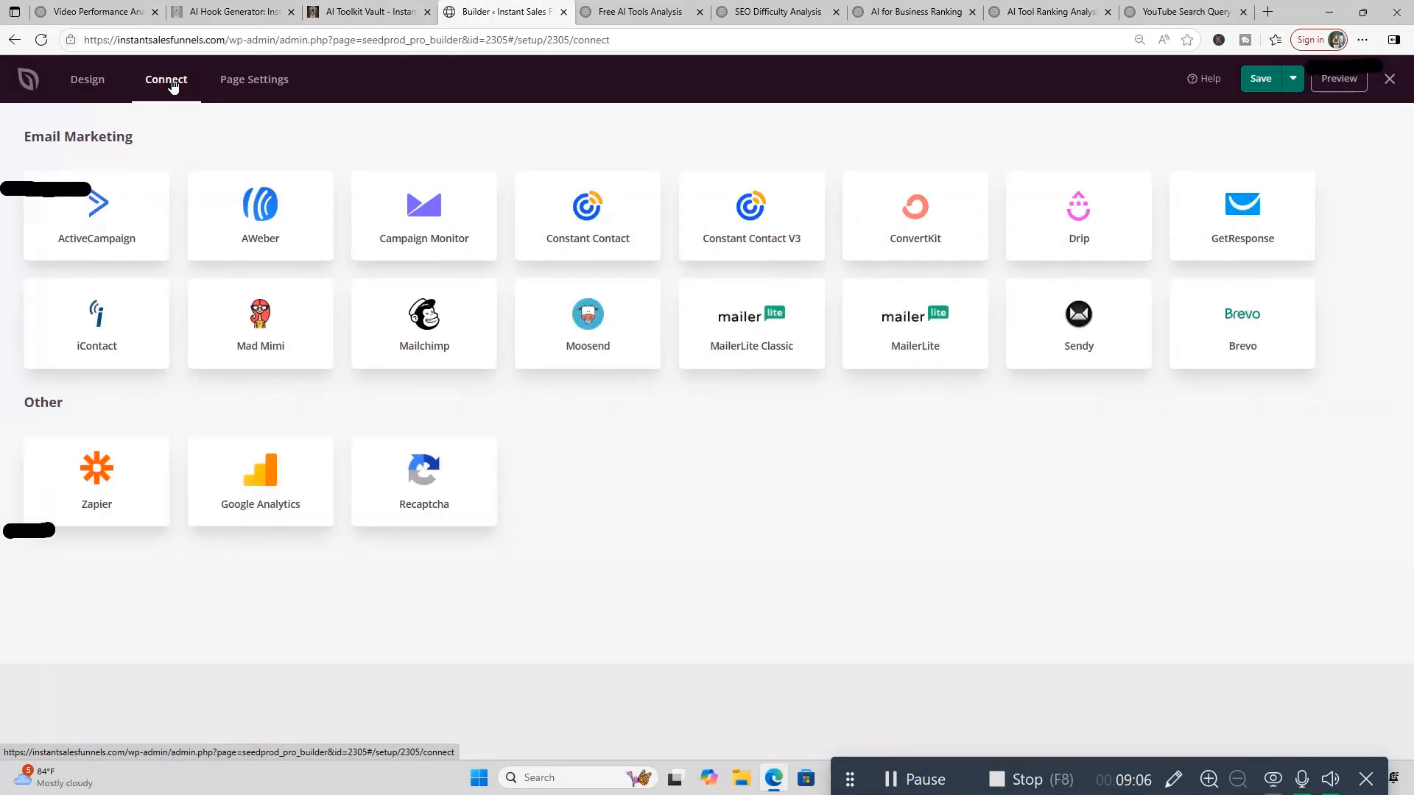
mouse_move(137, 249)
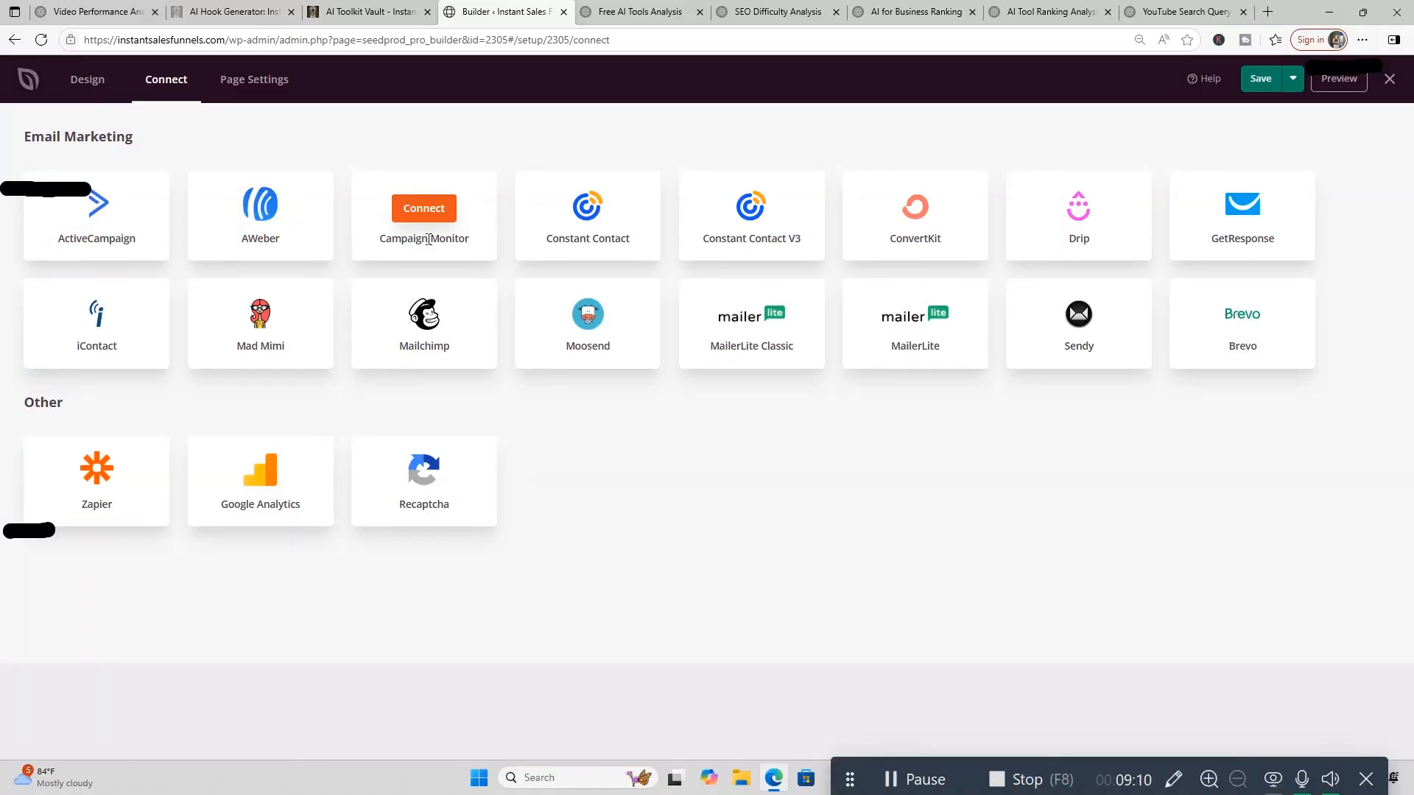
mouse_move(584, 258)
mouse_move(902, 236)
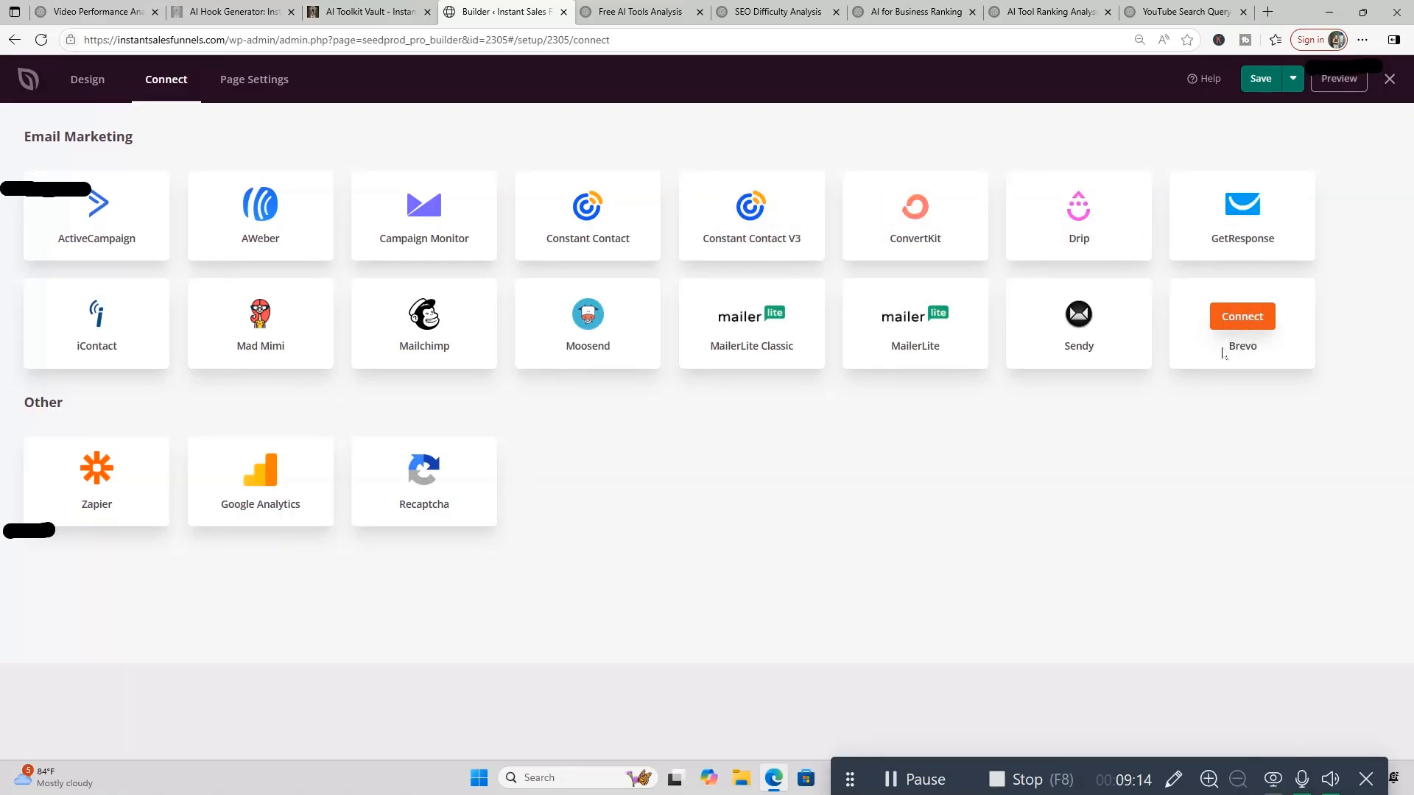
mouse_move(1020, 358)
mouse_move(619, 354)
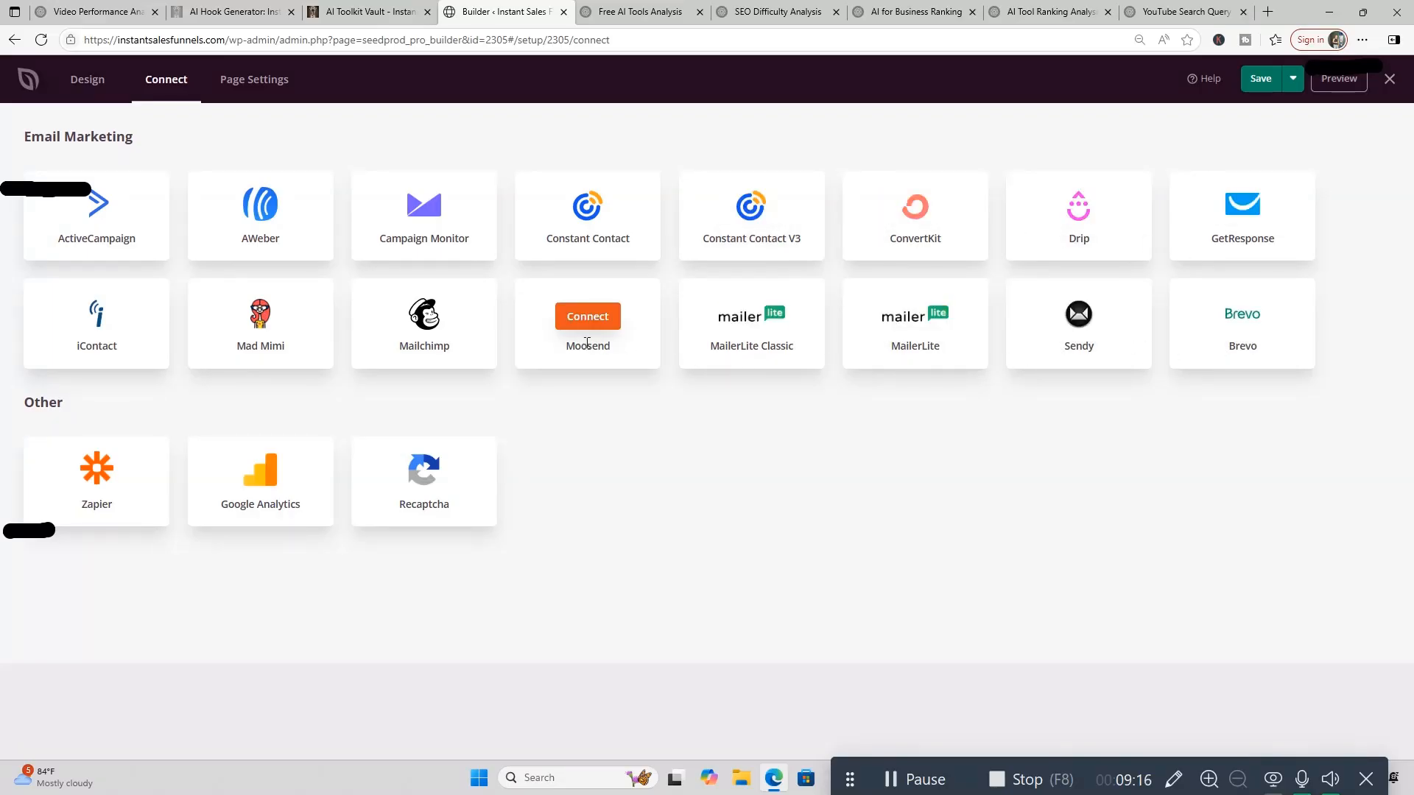
mouse_move(146, 489)
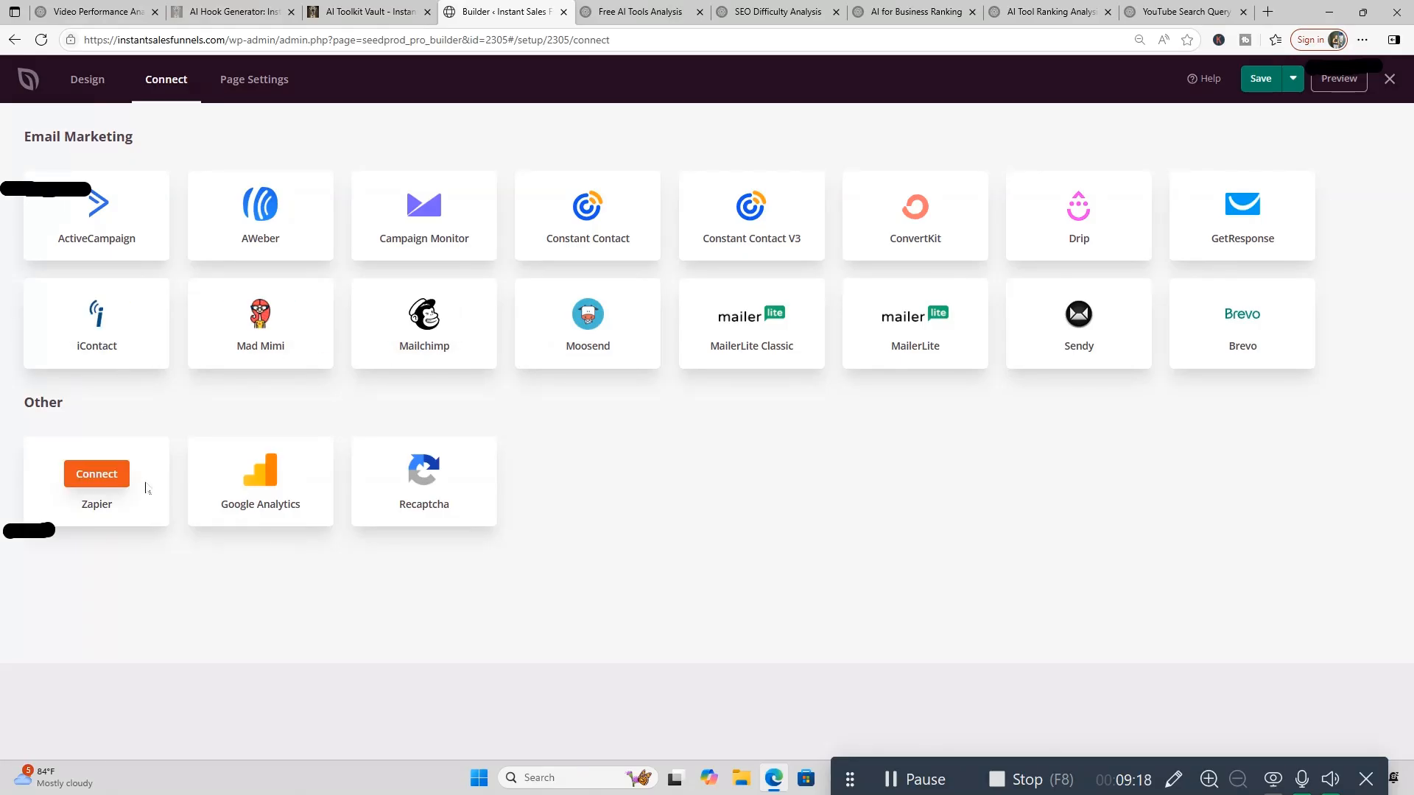
Check the page's General settings, revisit the integrations, and return to the page design
click(276, 87)
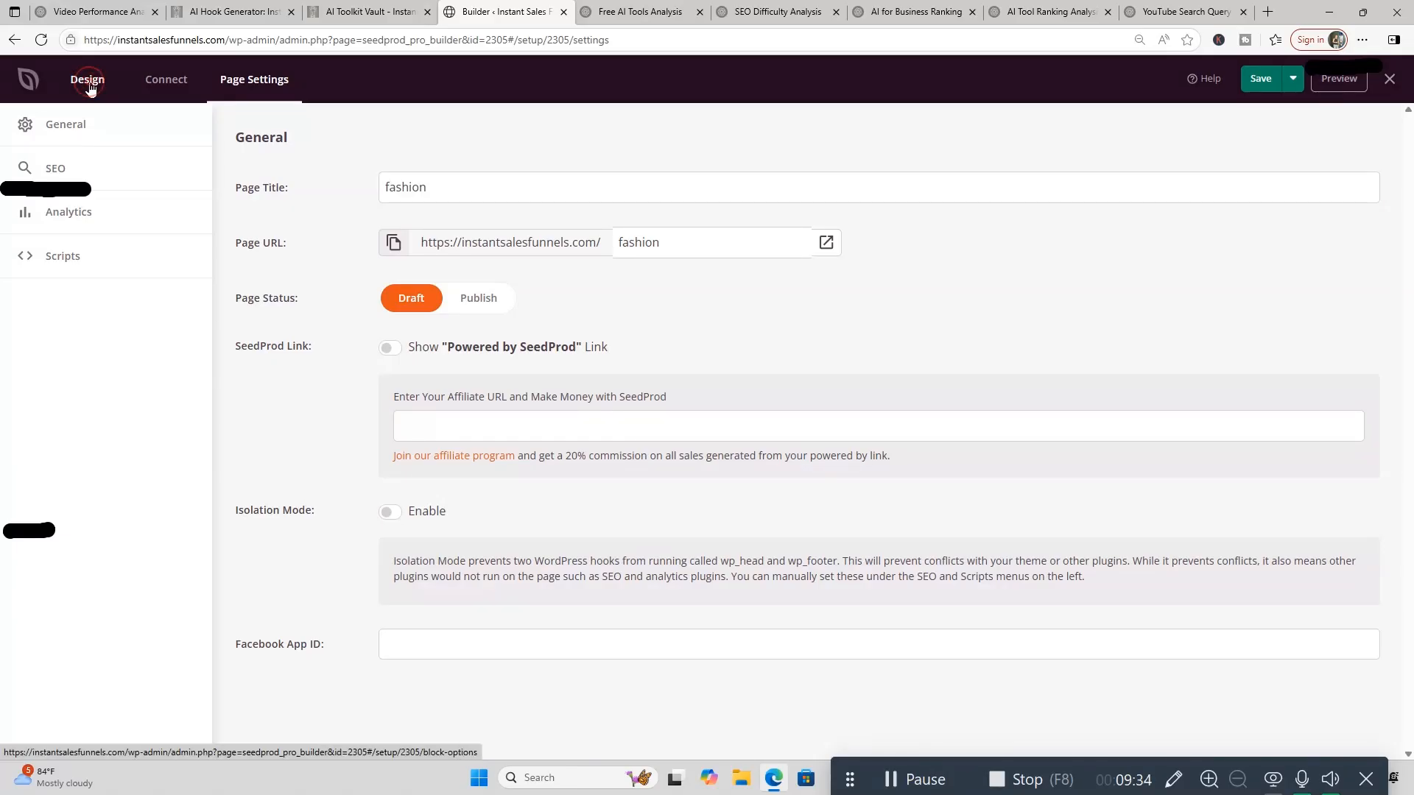
click(156, 94)
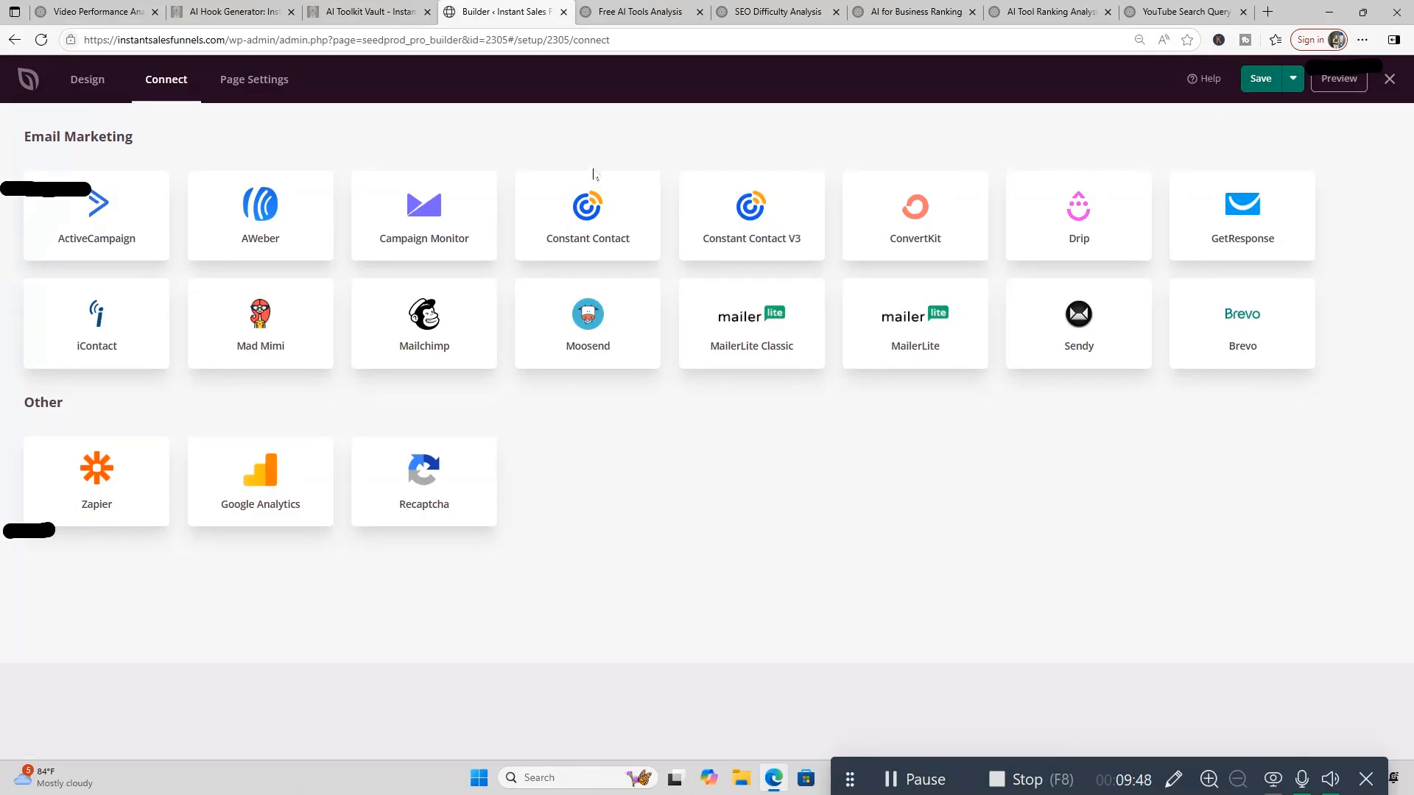
click(103, 92)
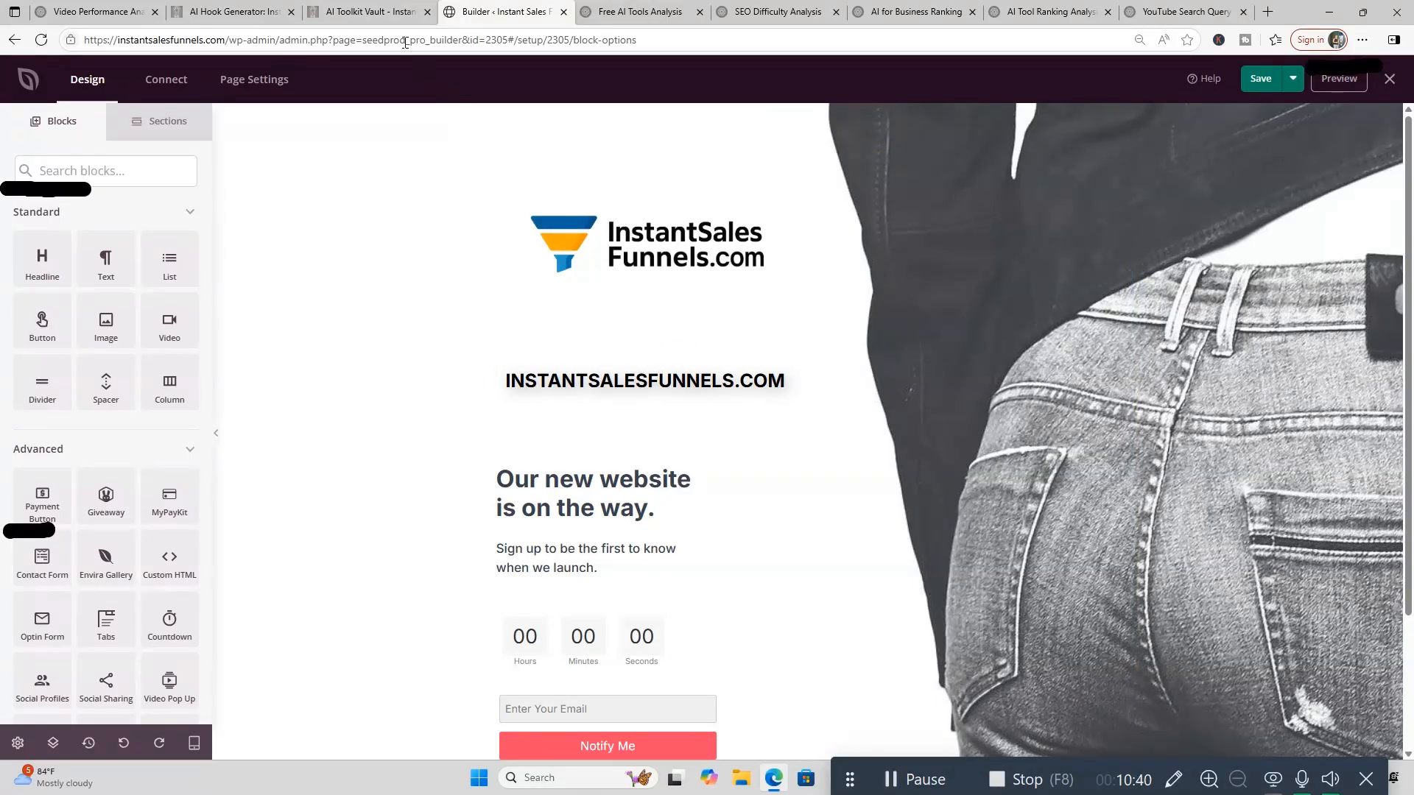
Look over the entire published AI Toolkit Vault page as an example of a finished opt-in page
click(390, 13)
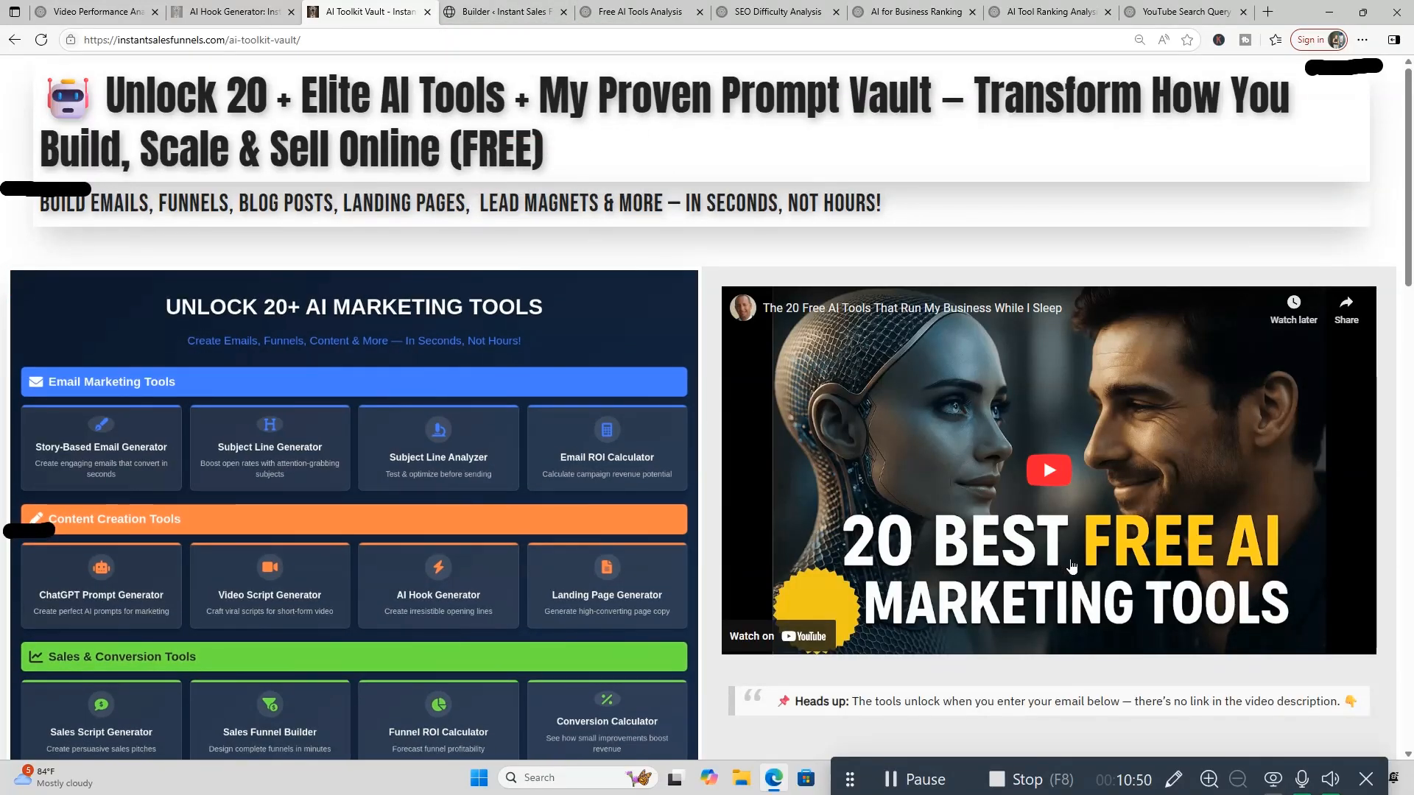
scroll(1076, 578, down, 3)
scroll(1076, 578, down, 15)
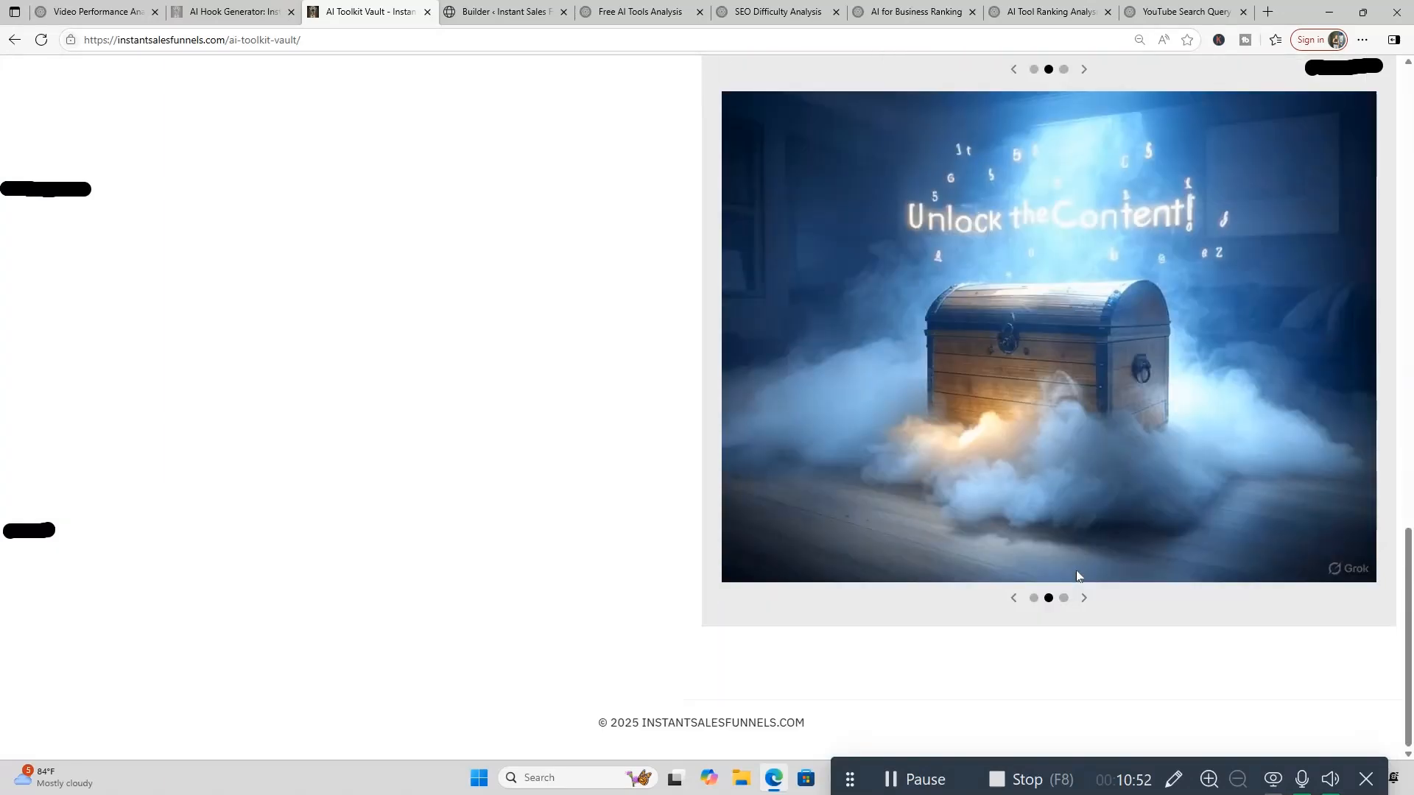
scroll(1076, 572, up, 7)
scroll(1076, 570, up, 15)
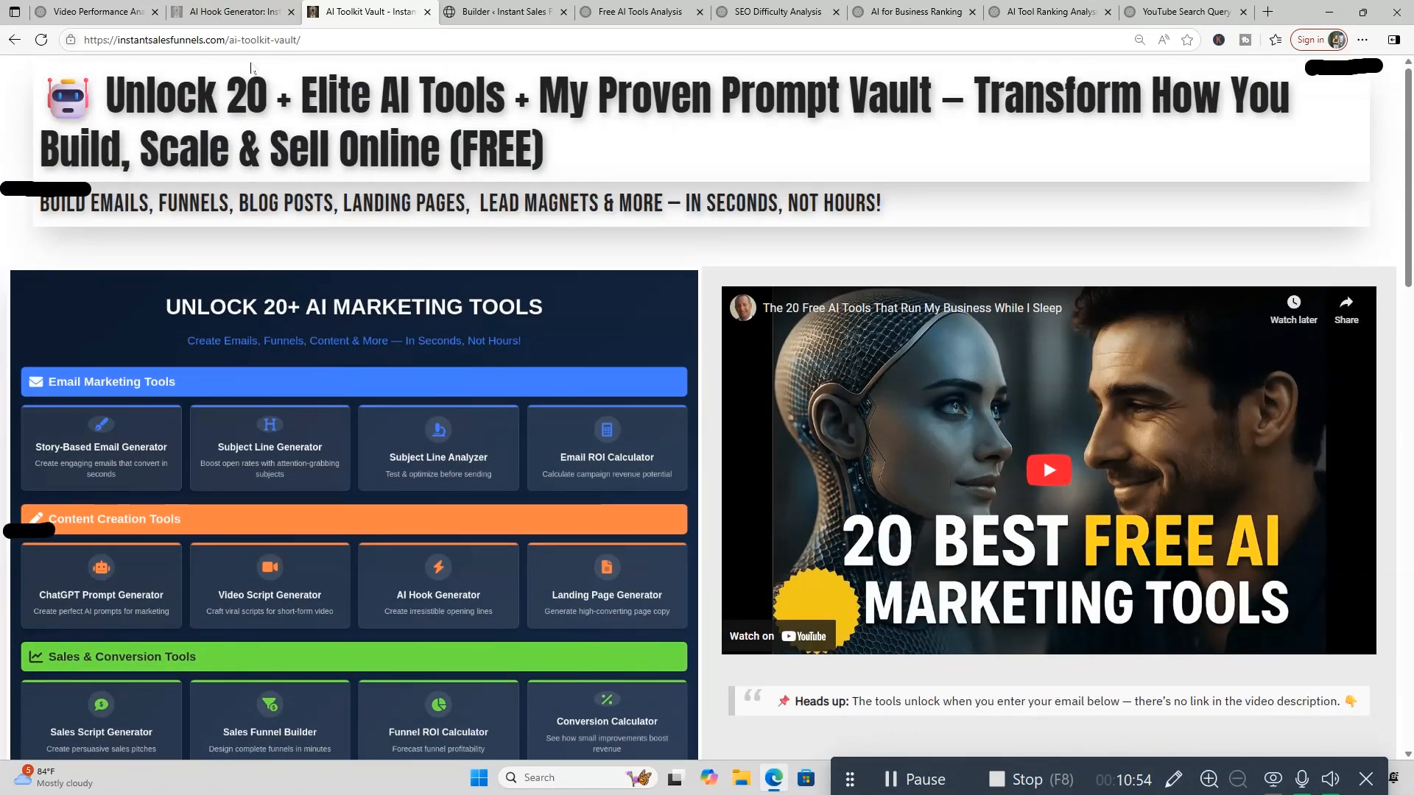
Return to the fashion page in the builder and exit to the SeedProd pages overview without saving the changes
click(504, 11)
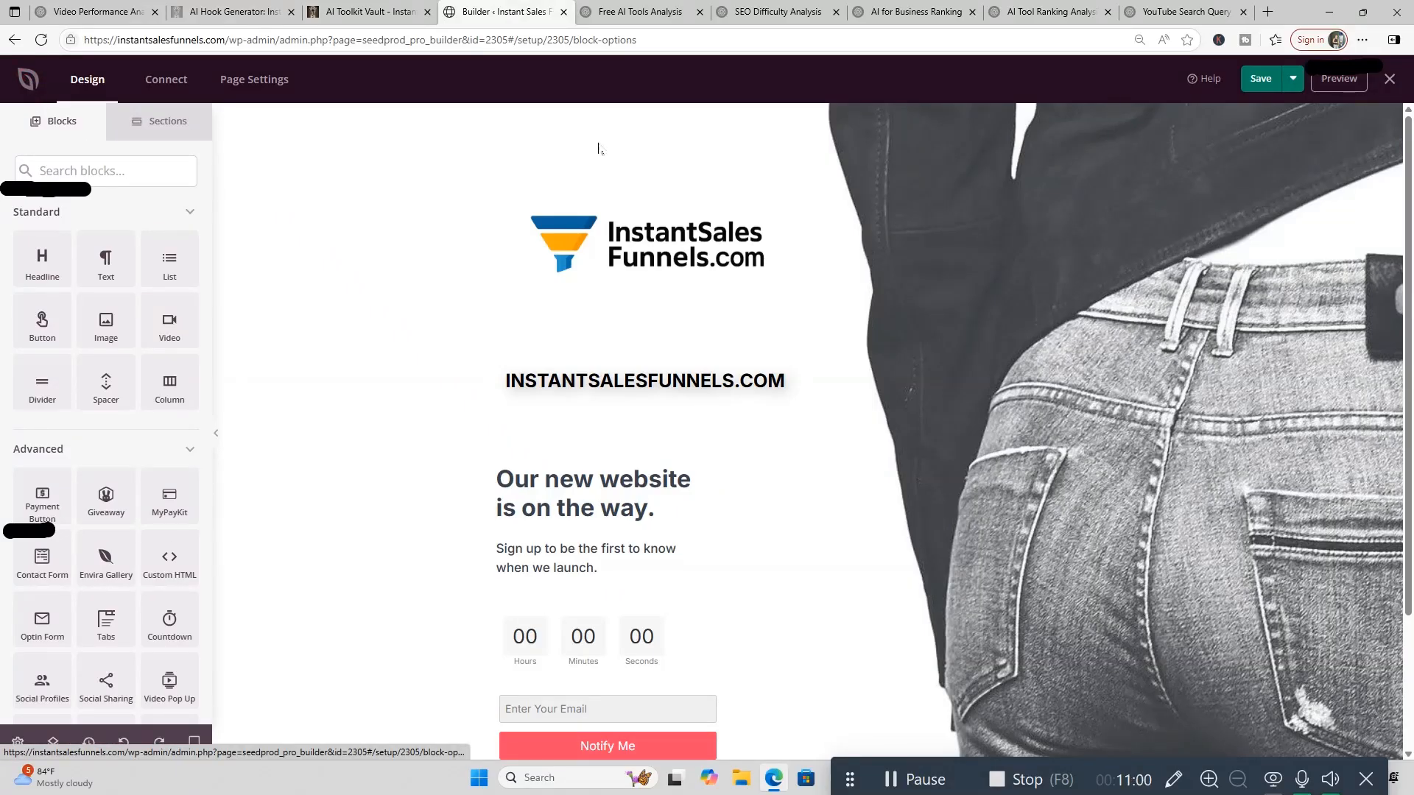
click(1390, 78)
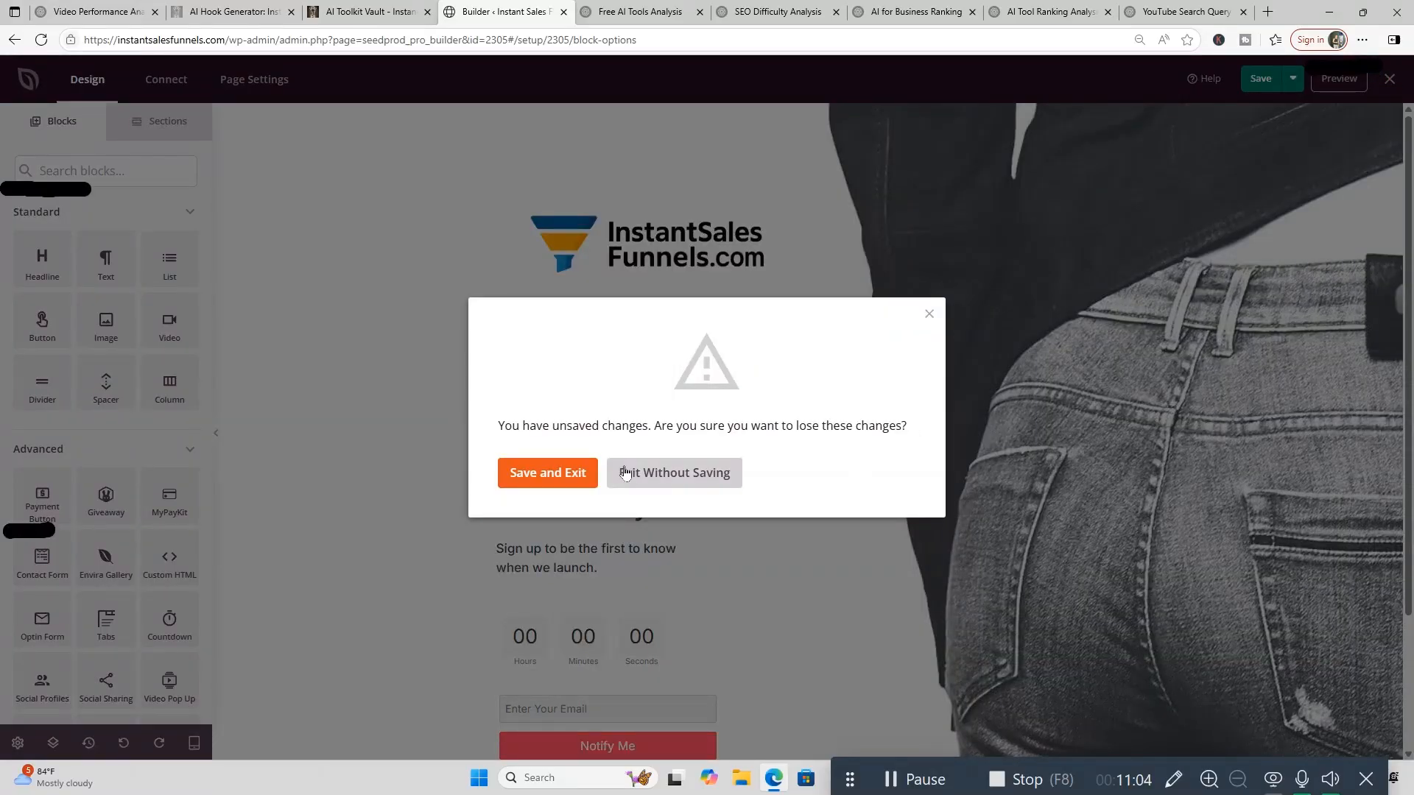
click(711, 476)
click(780, 124)
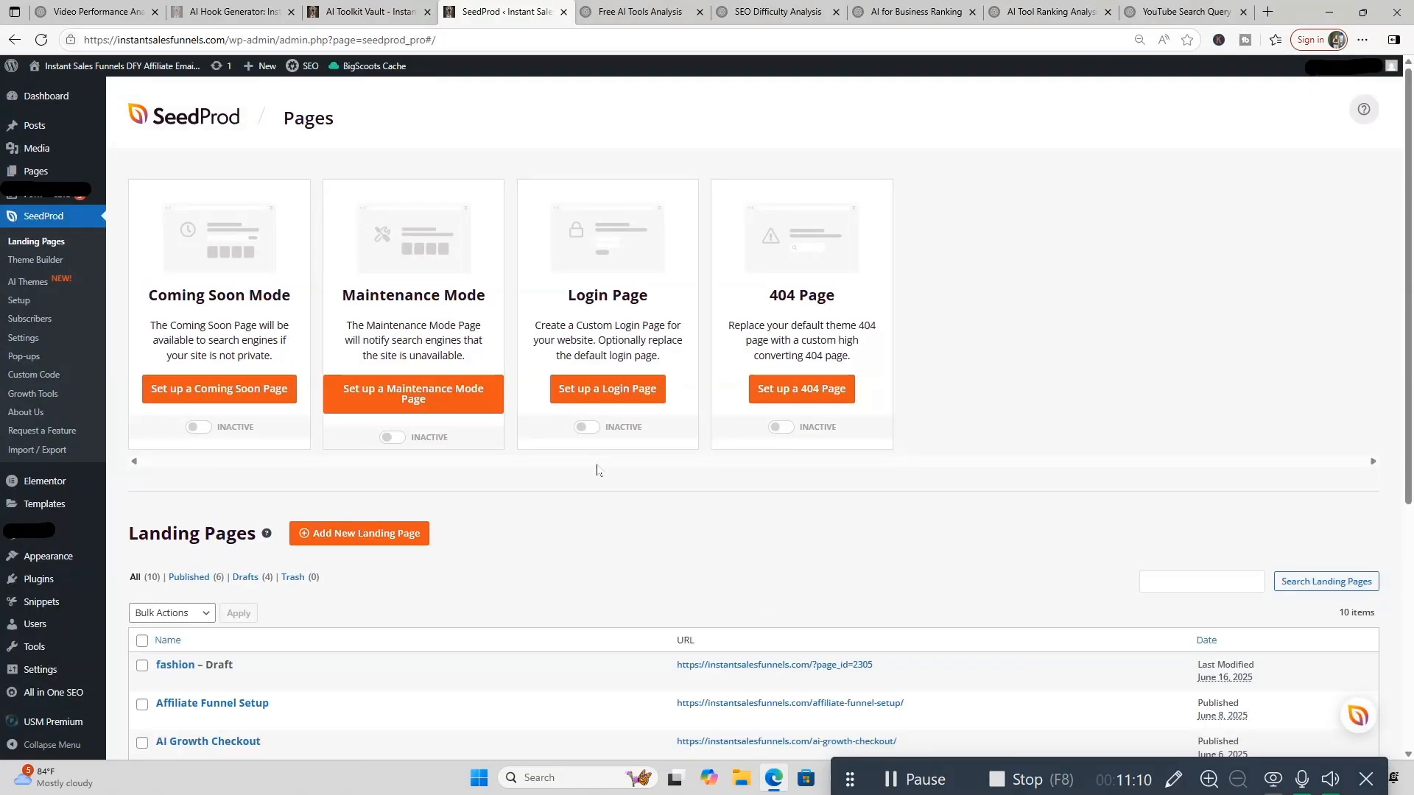
Preview the whole "Done-For-You AI Marketing System for Small Businesses" landing page and return to the list of landing pages
scroll(596, 470, down, 3)
scroll(593, 470, down, 2)
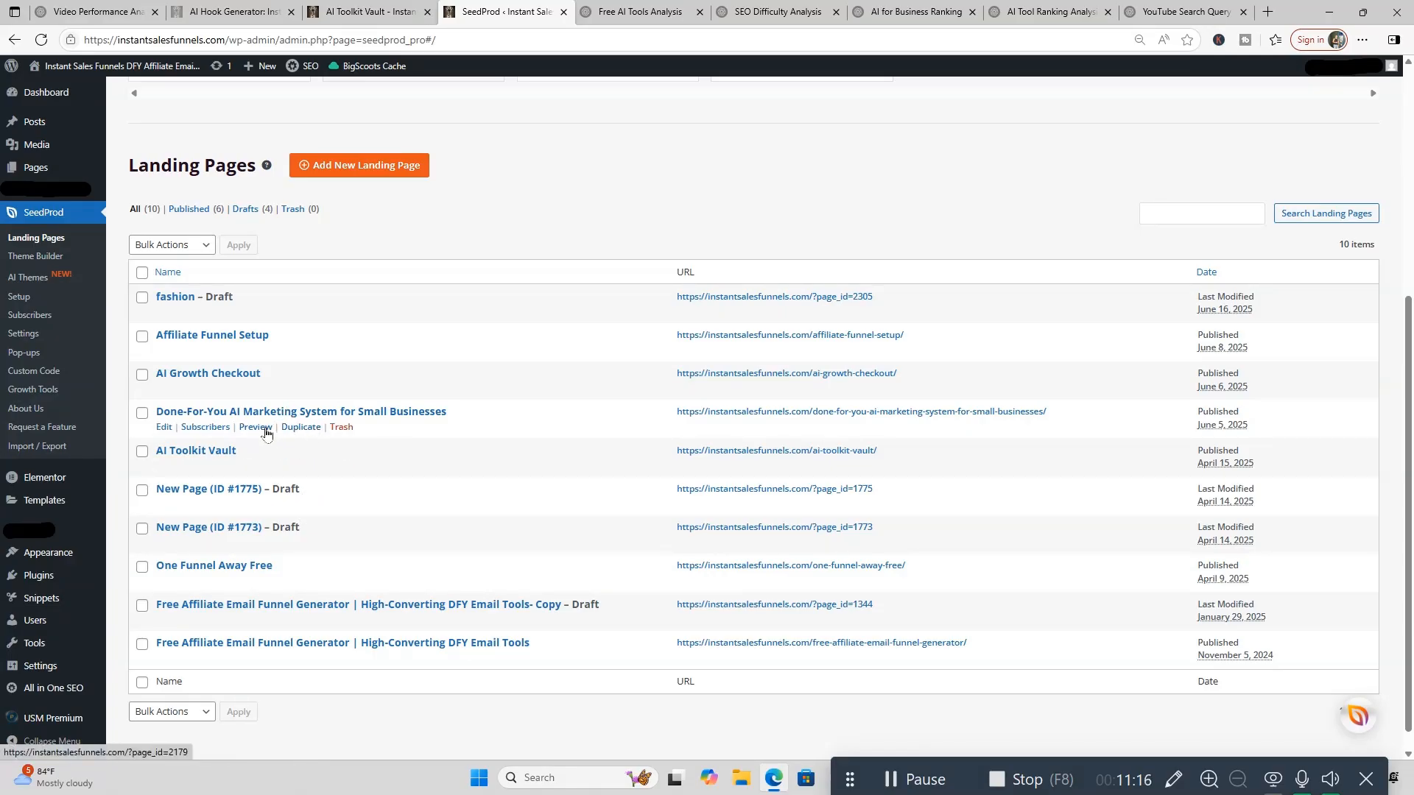
click(266, 430)
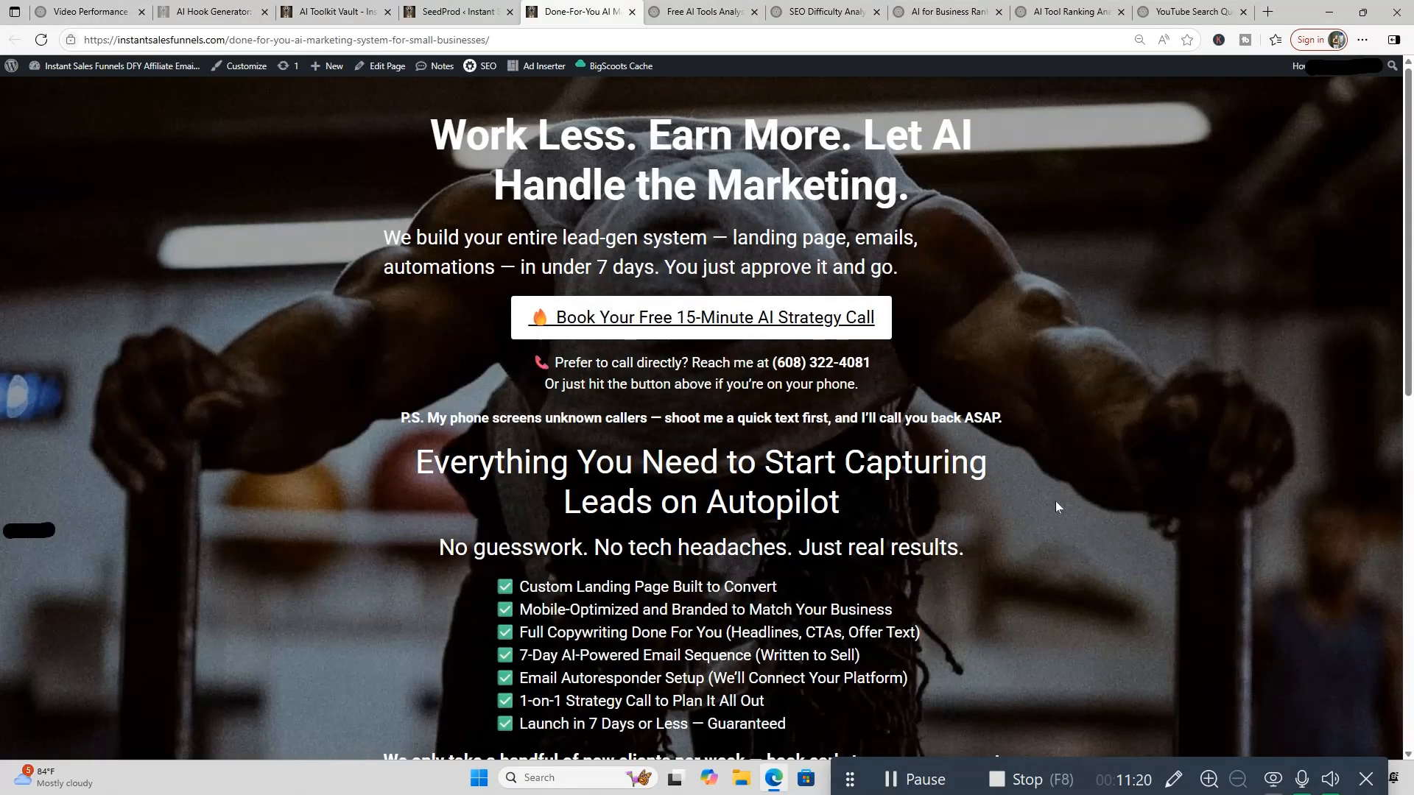
scroll(1073, 525, down, 2)
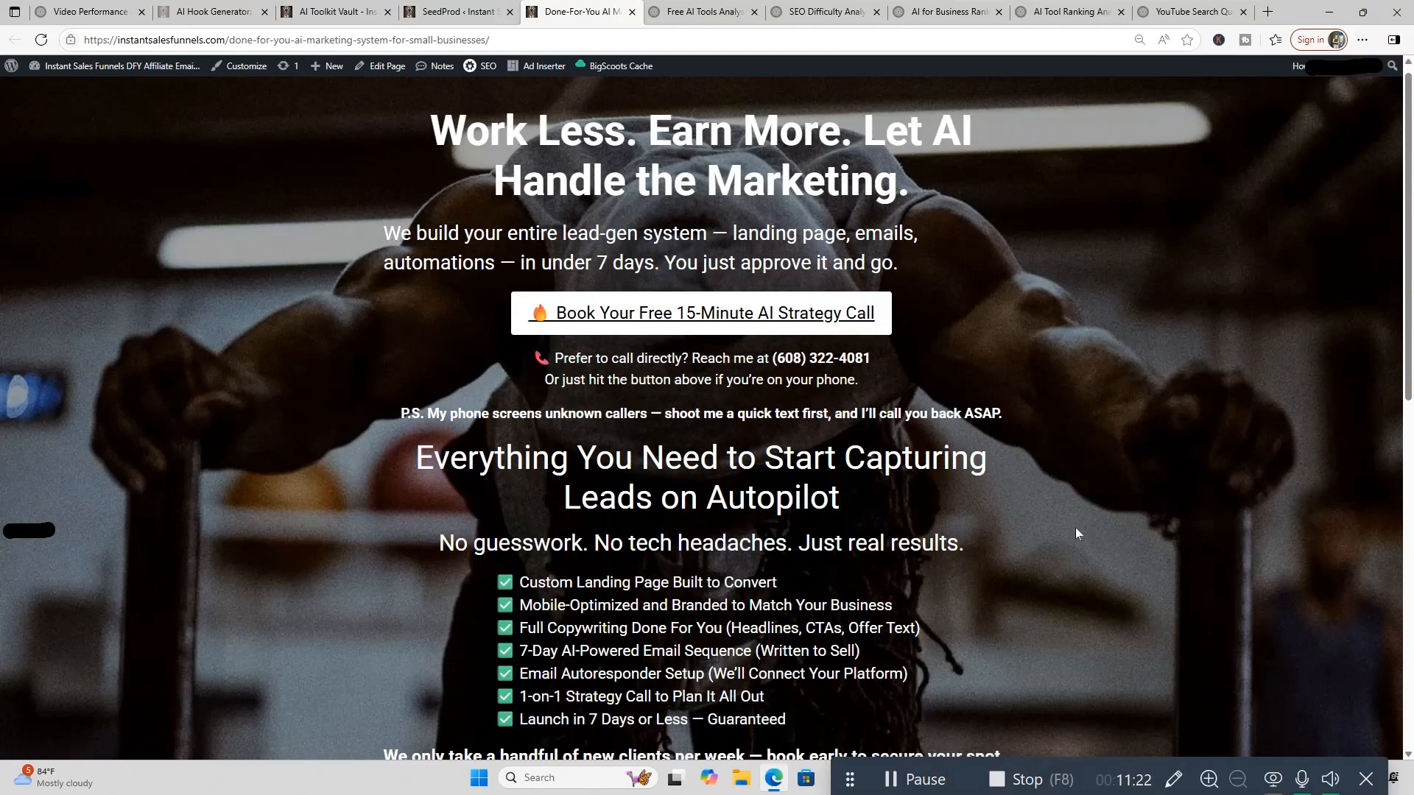
scroll(1078, 532, down, 8)
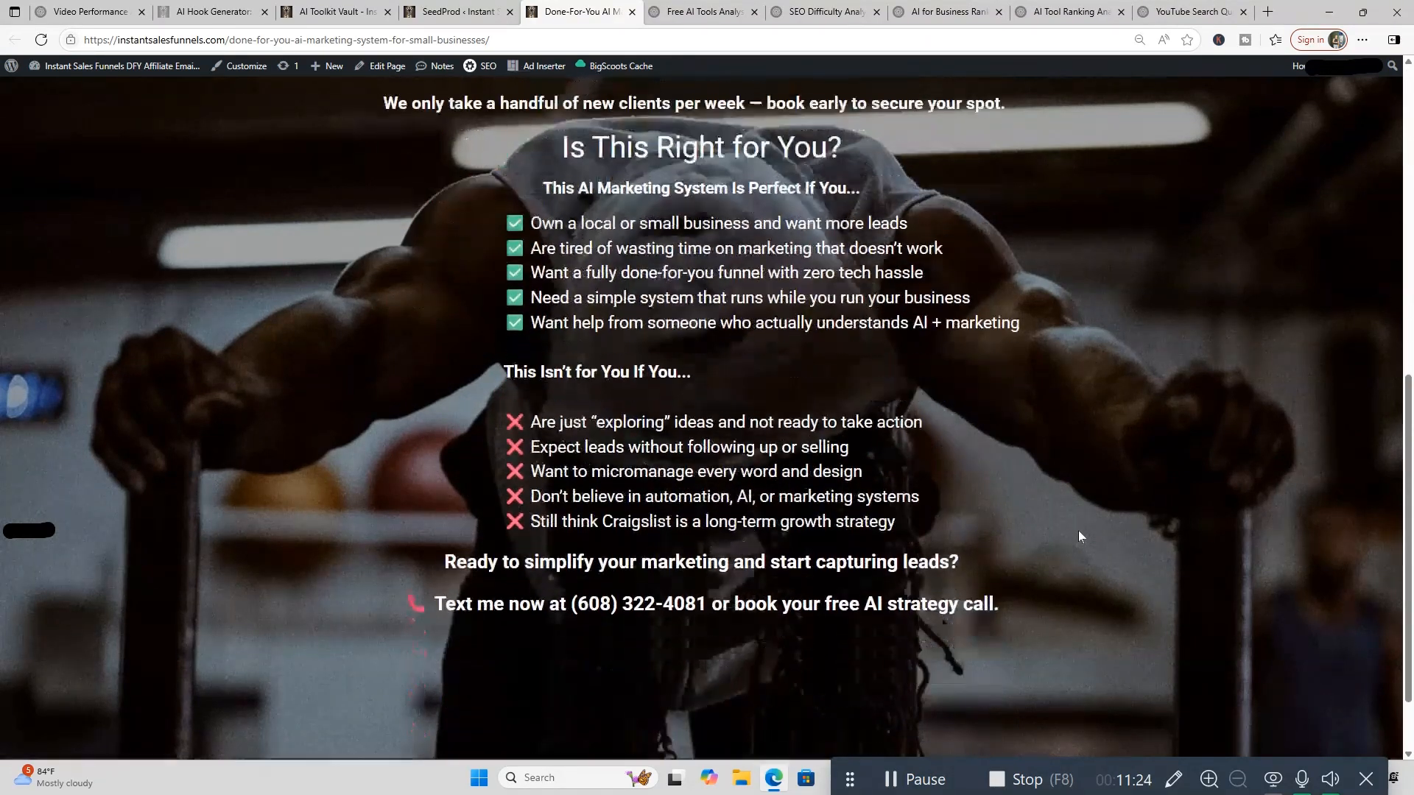
scroll(1080, 532, up, 10)
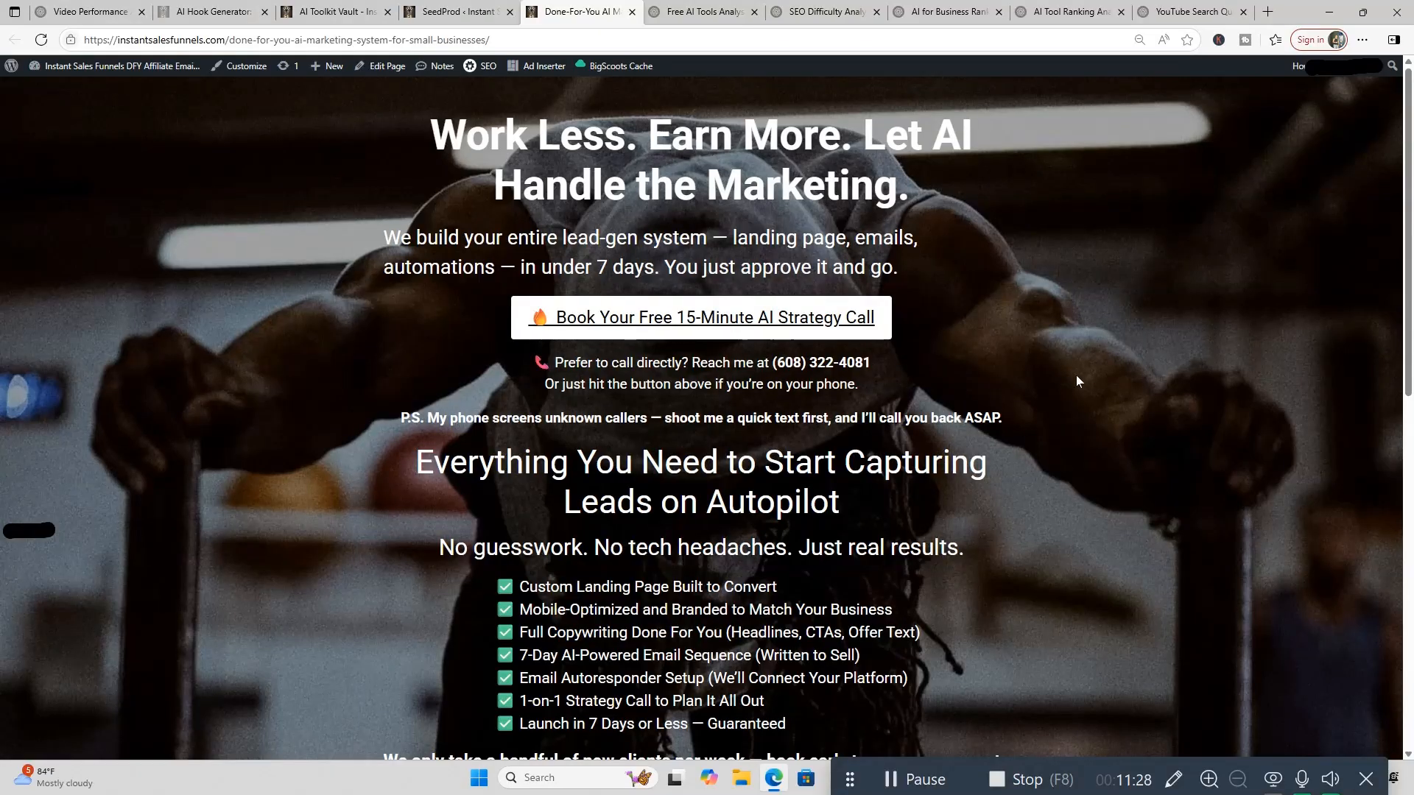
click(460, 12)
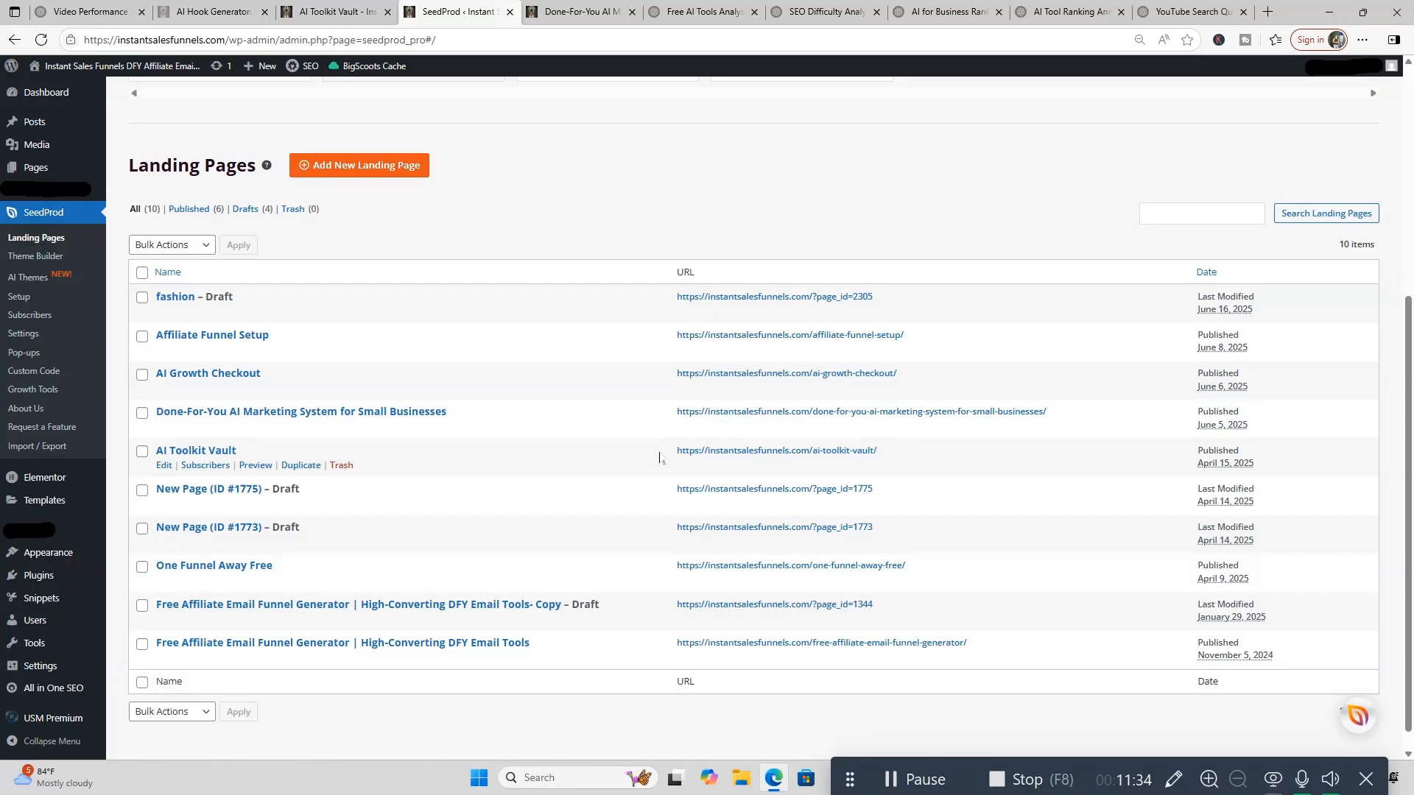
scroll(670, 464, up, 5)
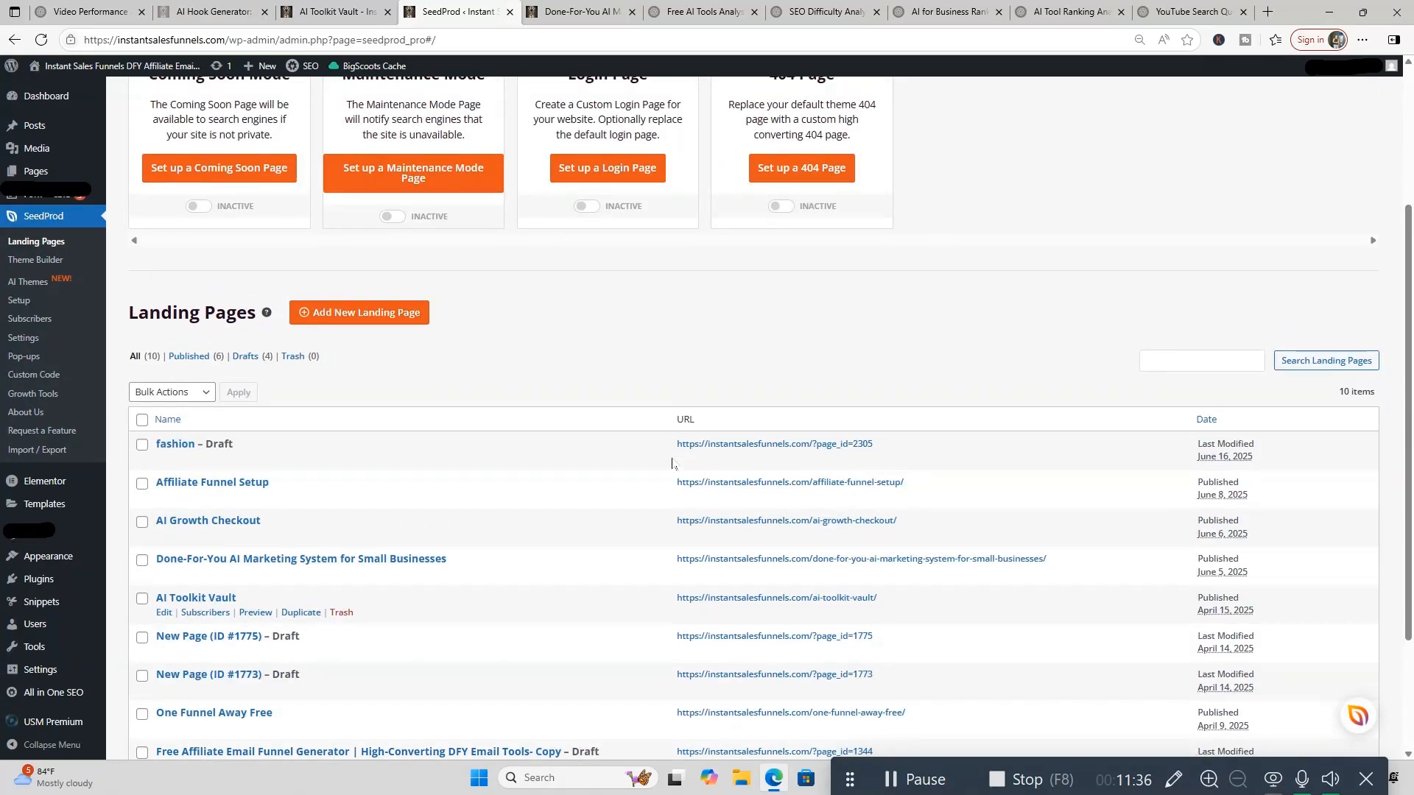